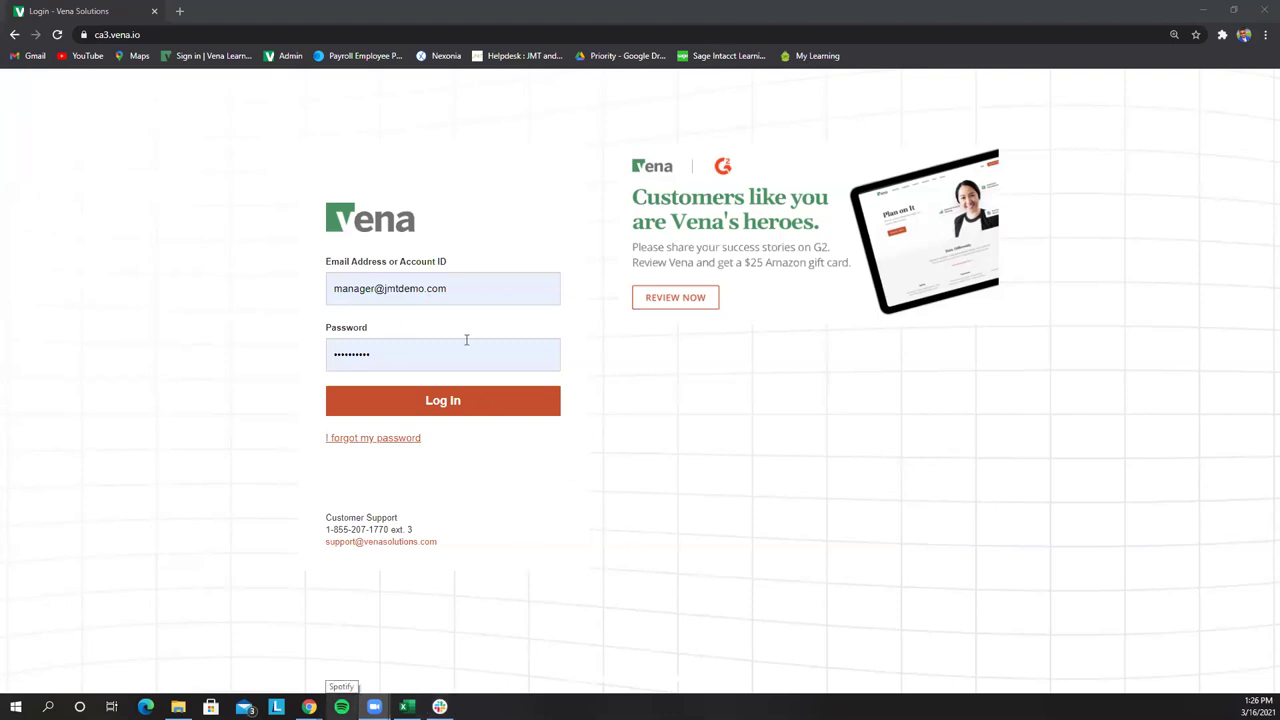
Log in to Vena and show the Forward.org Budget Input Documents folder in File Explorer
left_click(445, 400)
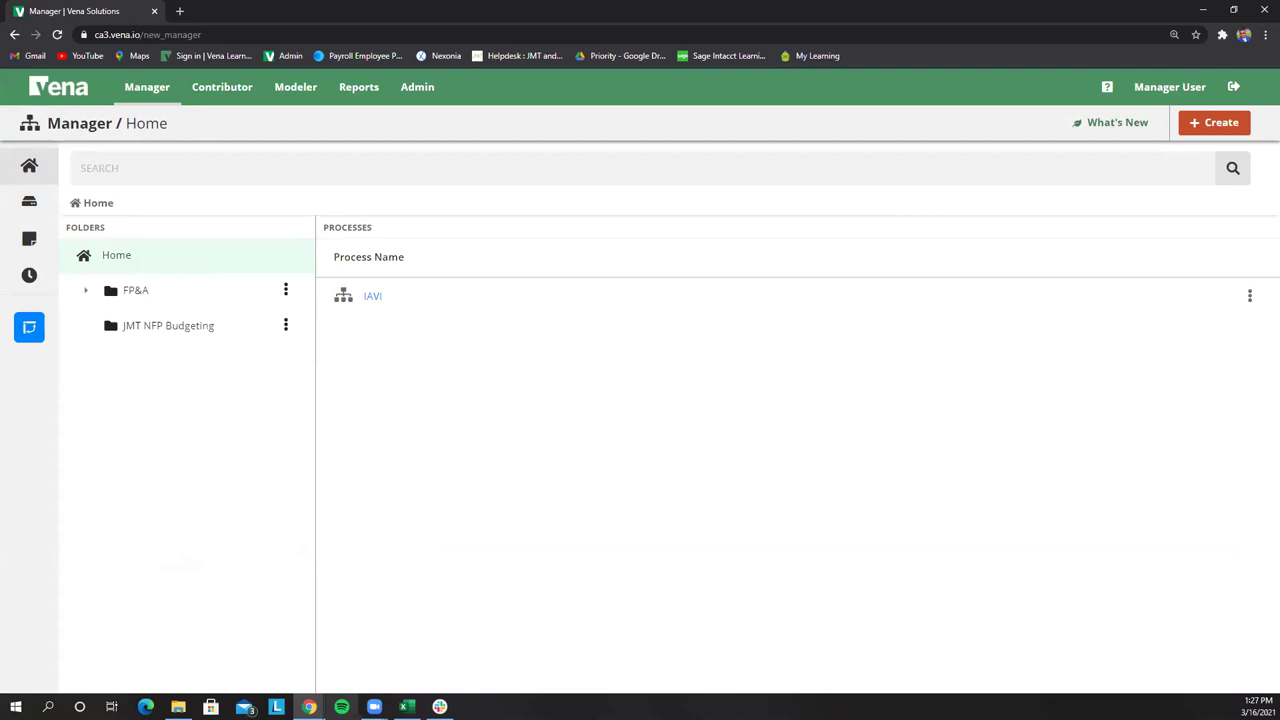
left_click(178, 706)
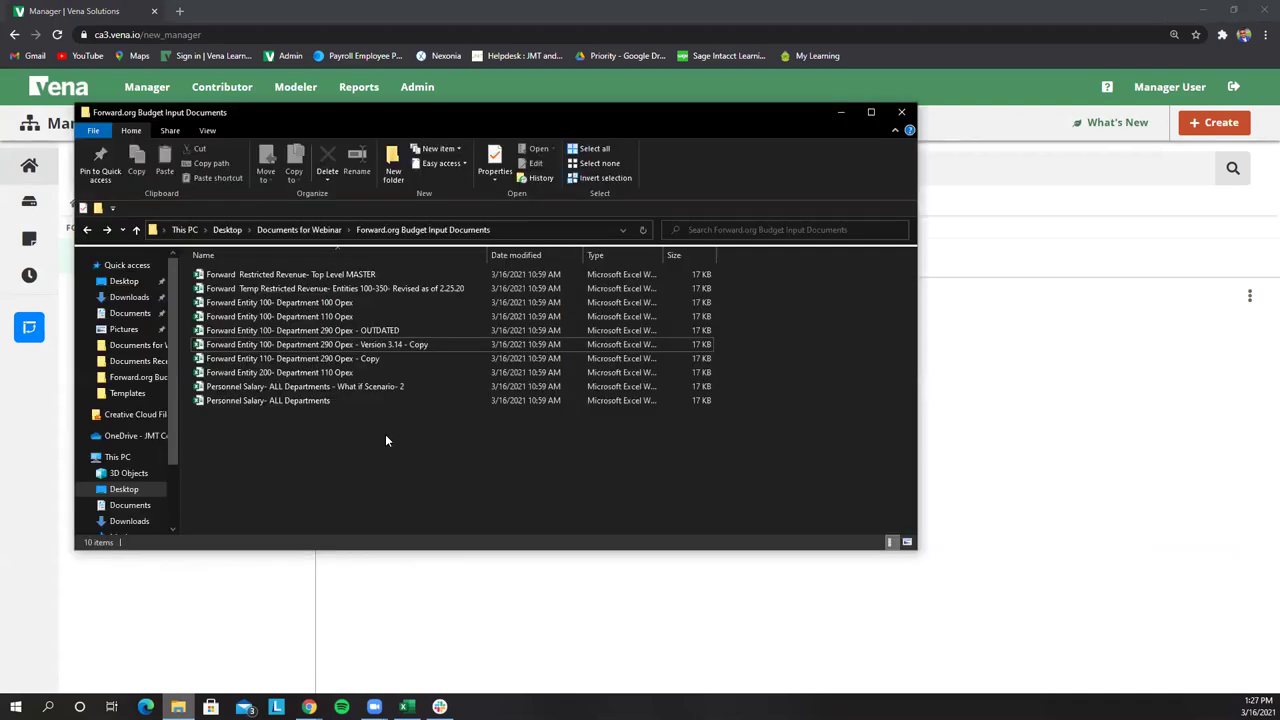
Open the Forward Entity 100- Department 100 Opex workbook in Excel
left_click_drag(385, 440, 256, 270)
left_click(394, 484)
double_click(284, 305)
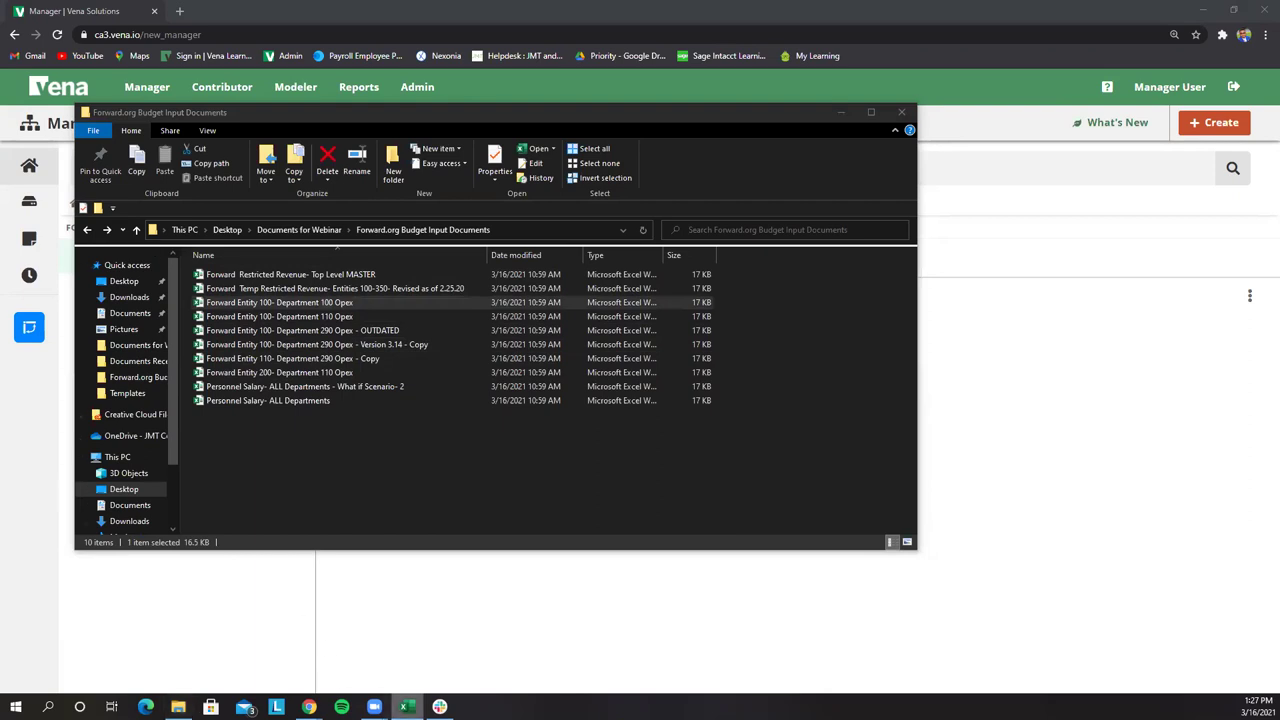
mouse_move(374, 706)
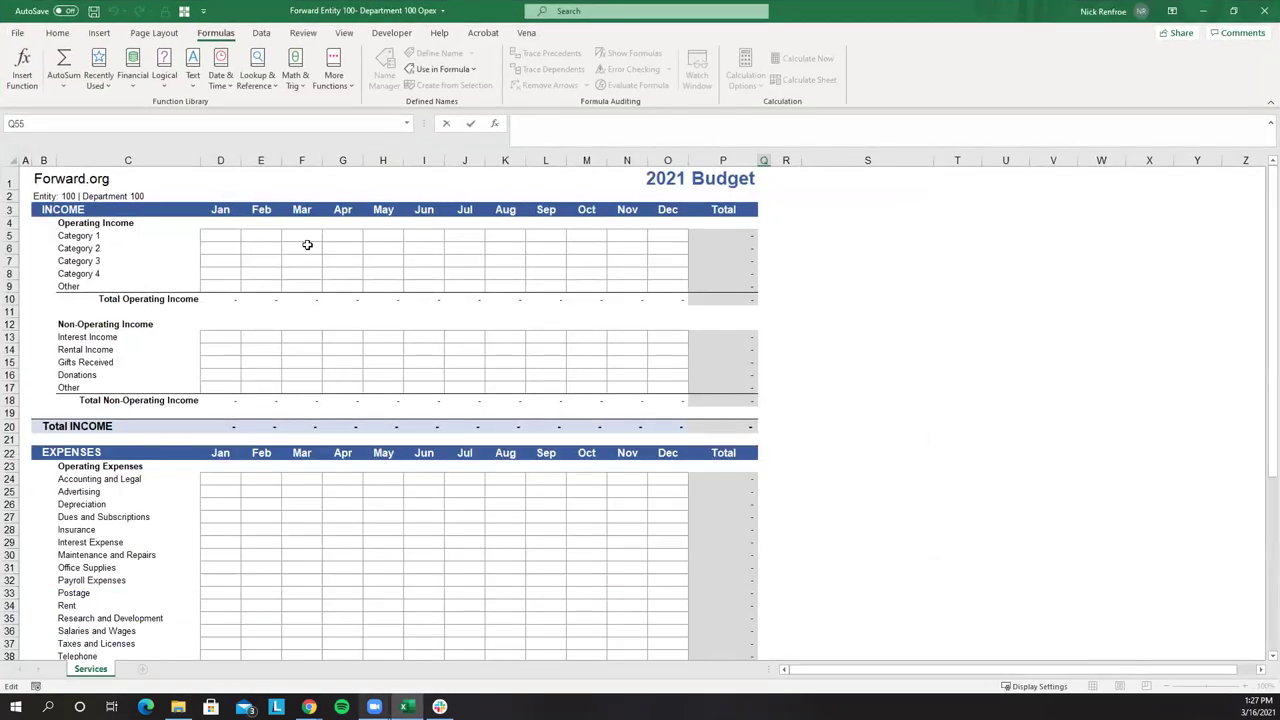
Scroll through the Opex budget sheet, then close the workbook without saving
left_click(549, 322)
scroll(492, 296, "down", 1)
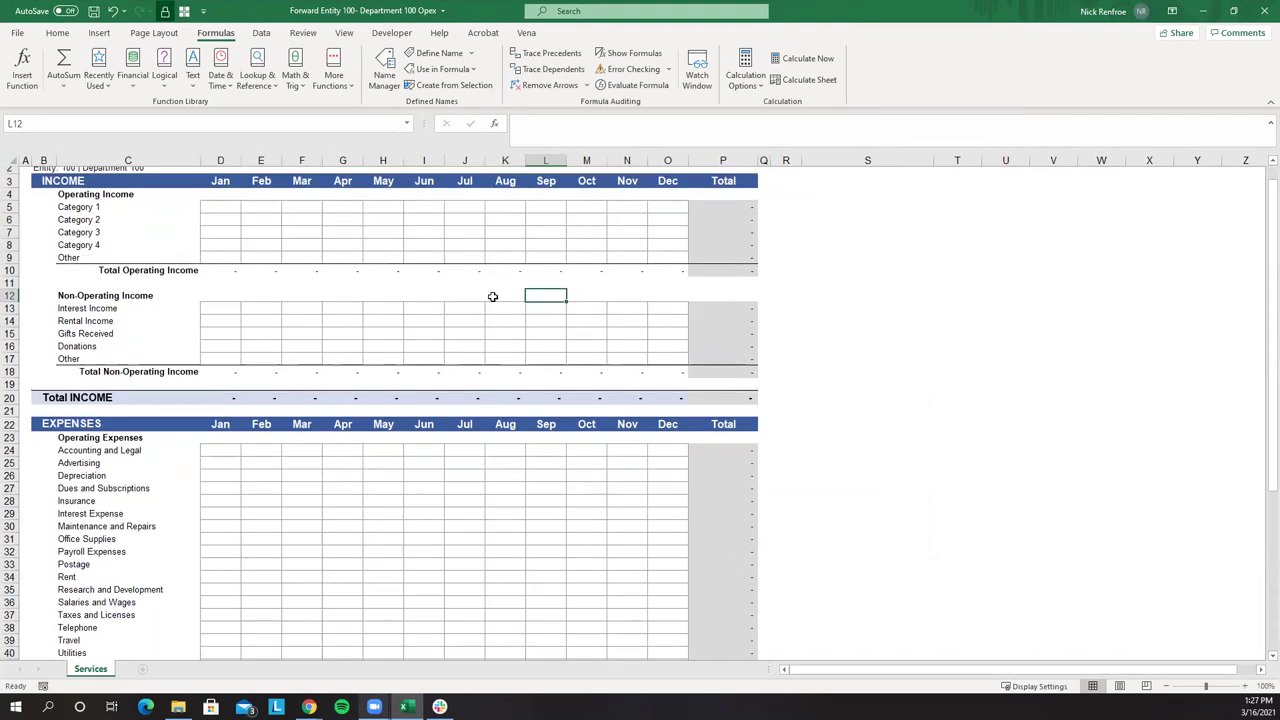
scroll(492, 296, "down", 3)
scroll(488, 296, "up", 1)
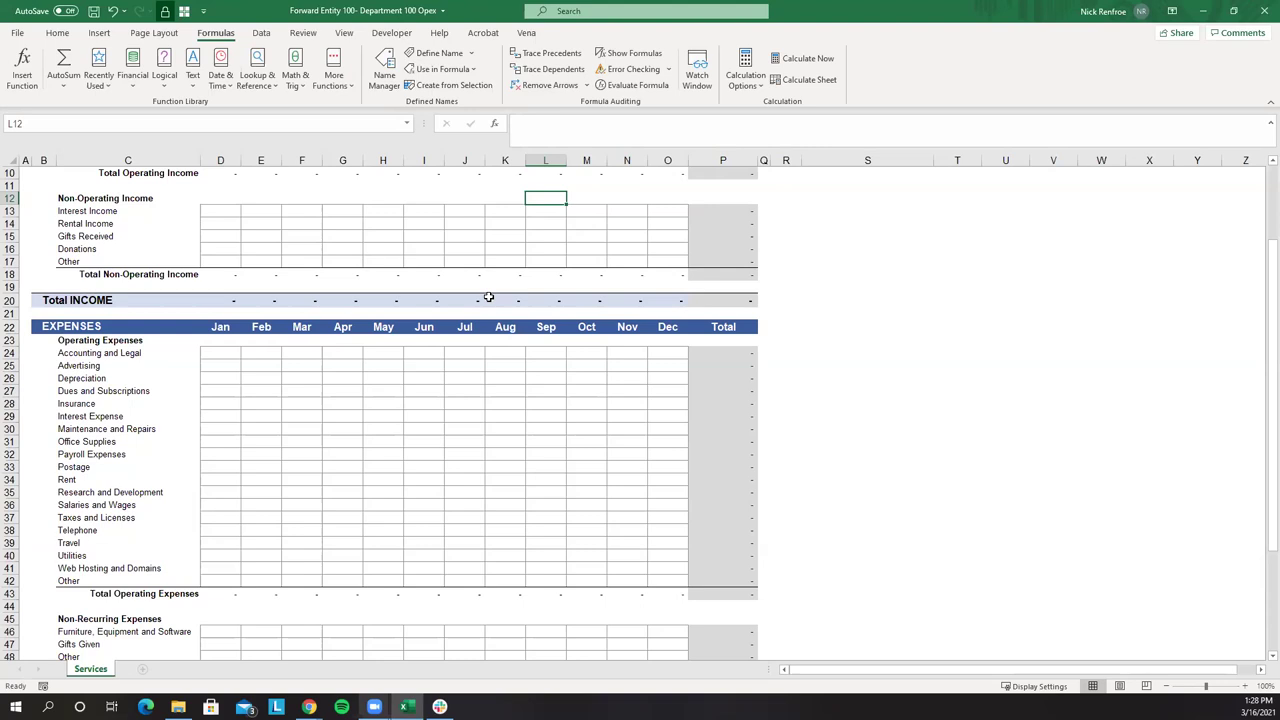
left_click(1265, 11)
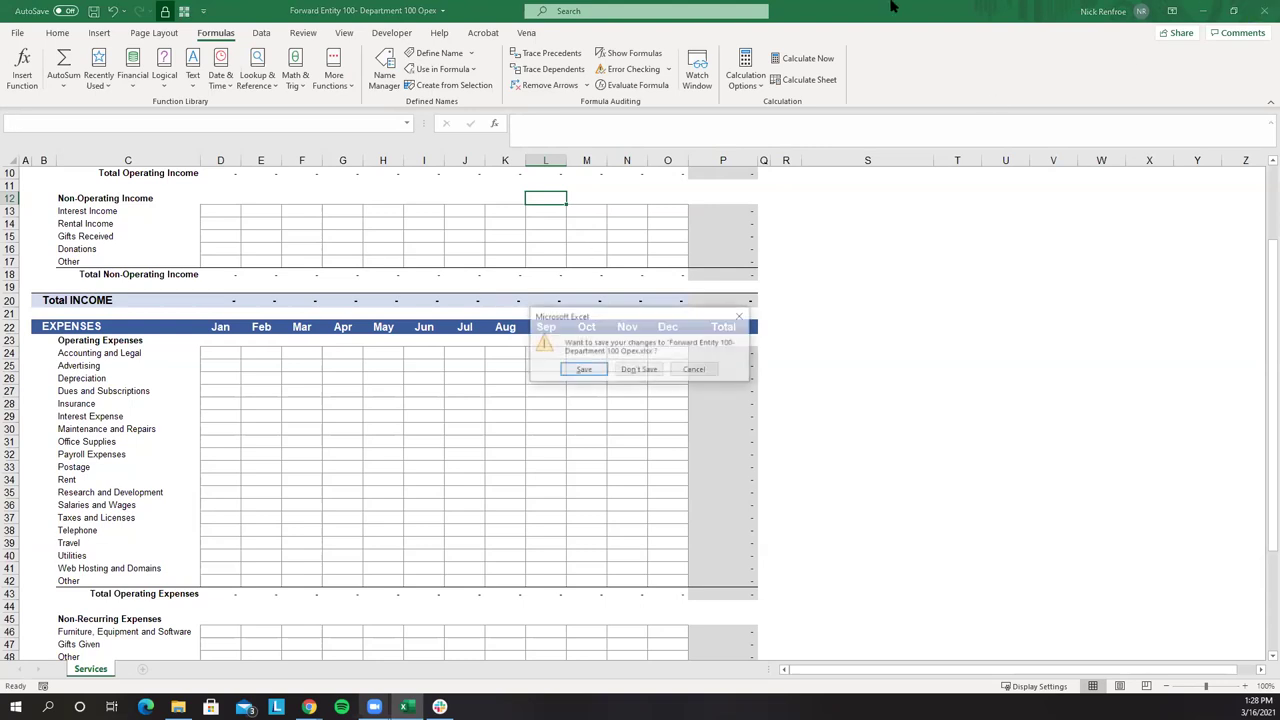
left_click(638, 370)
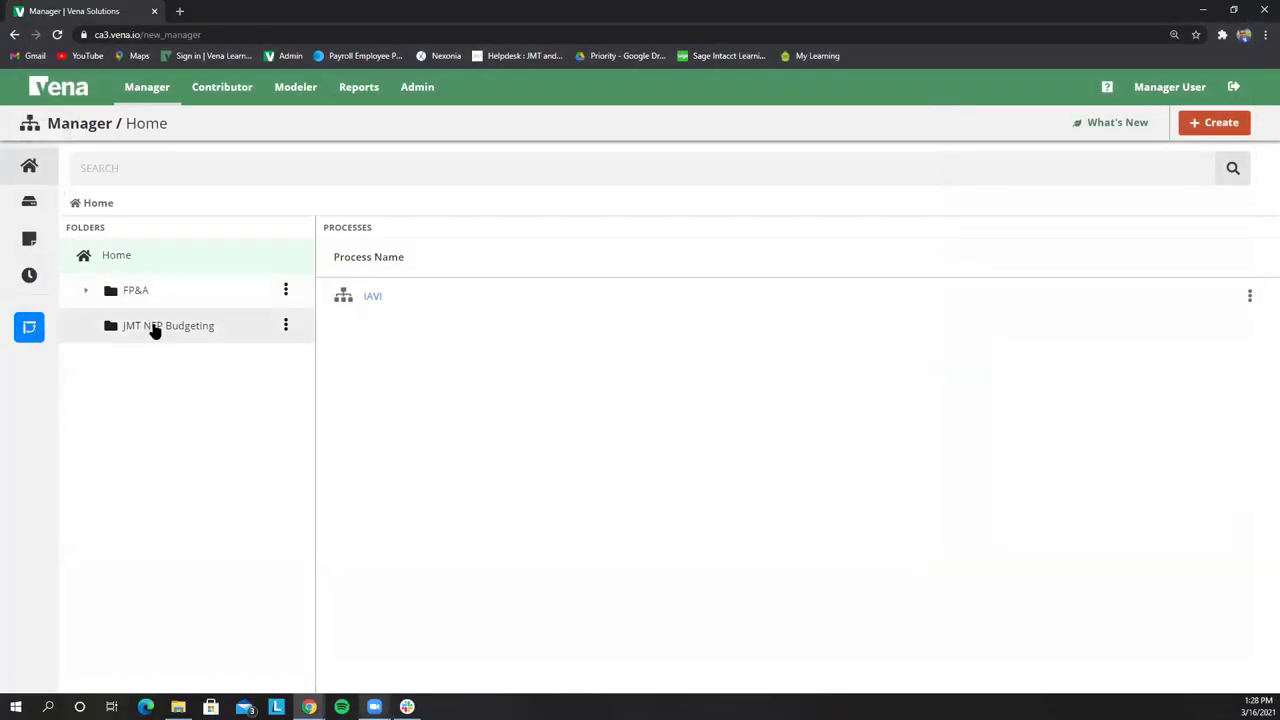
Open the 2021 Budget Process from JMT NFP Budgeting and pan its workflow diagram into view
left_click(156, 328)
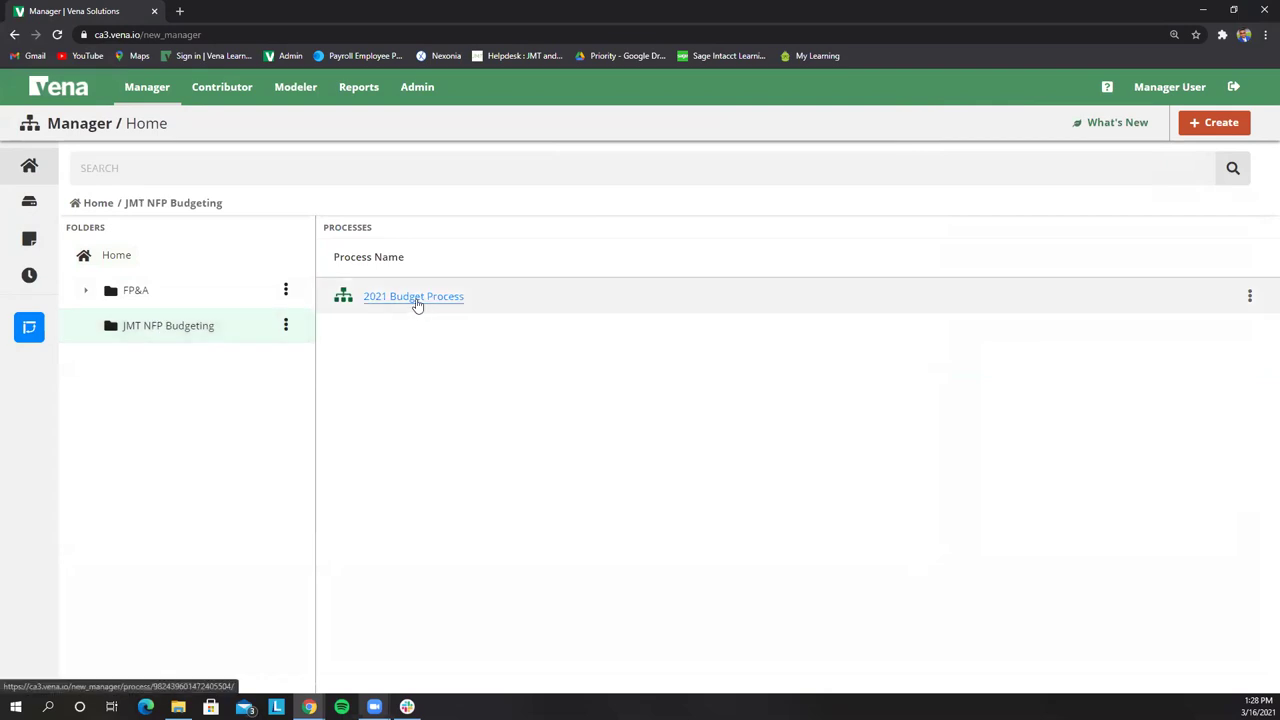
left_click(417, 300)
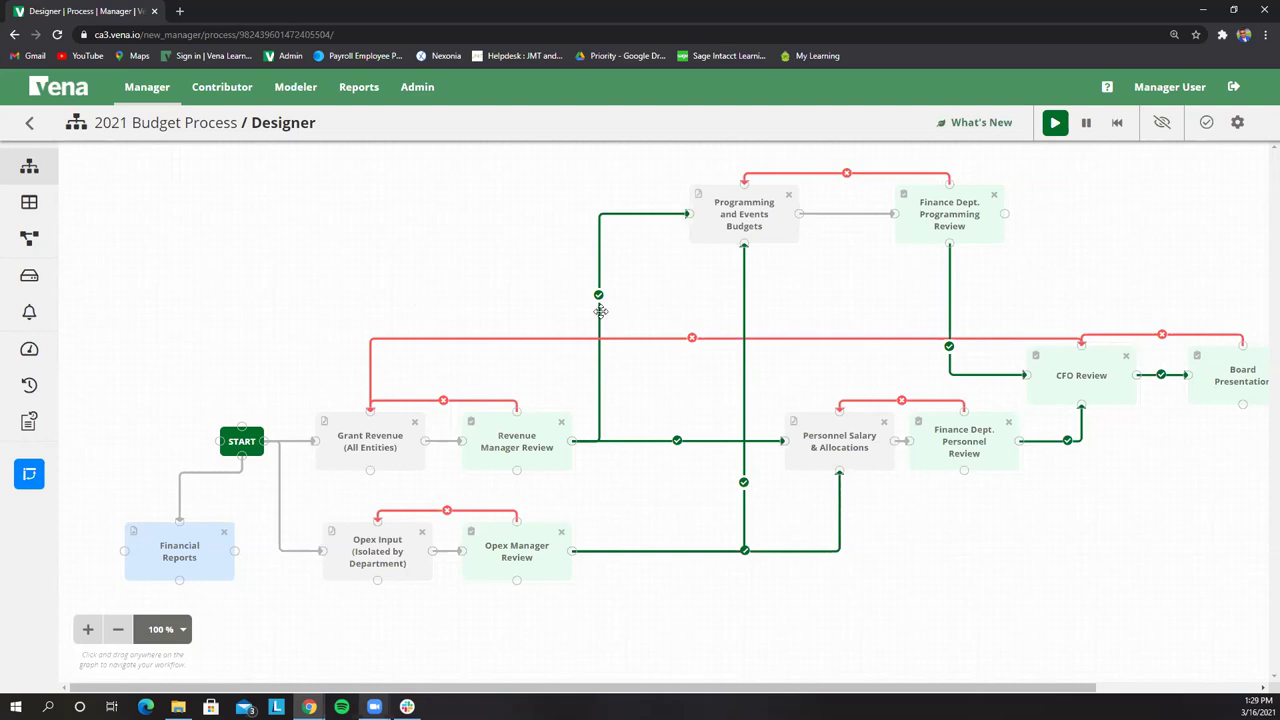
left_click_drag(626, 312, 566, 305)
left_click_drag(766, 237, 761, 238)
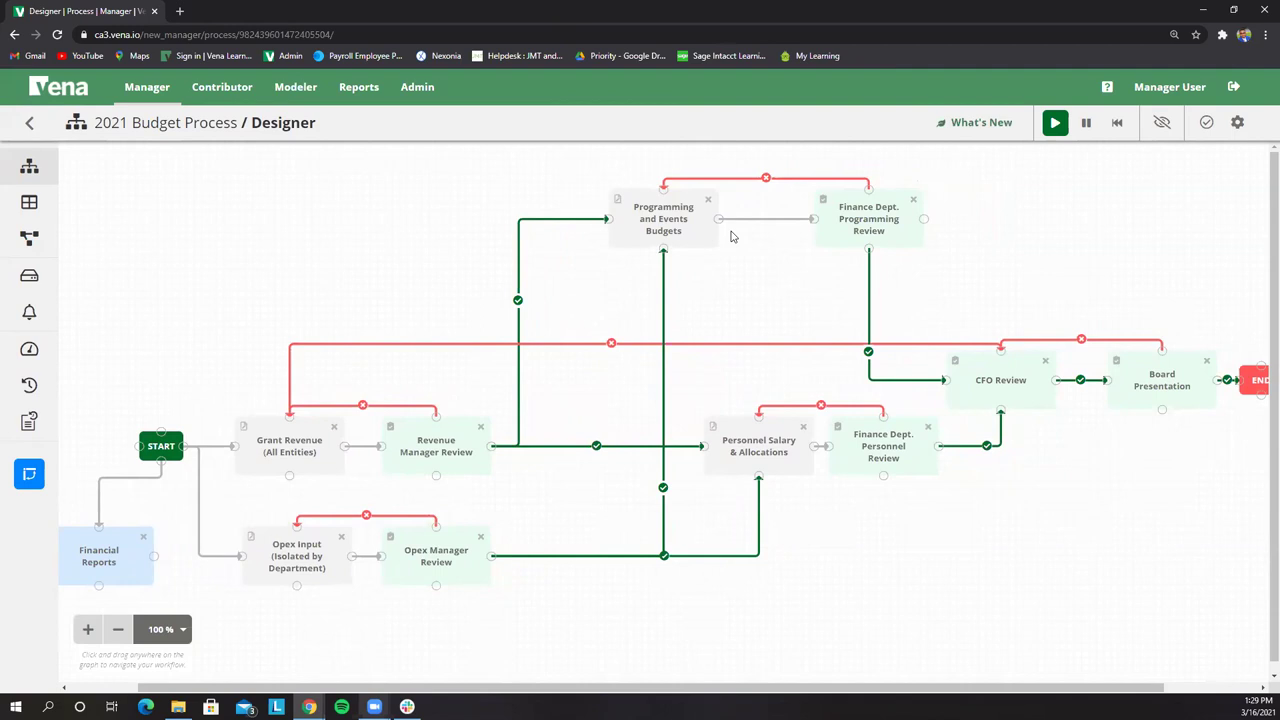
Scroll through the 2021 Budget Process Status Tracker task table, then go back to Manager home
left_click(30, 348)
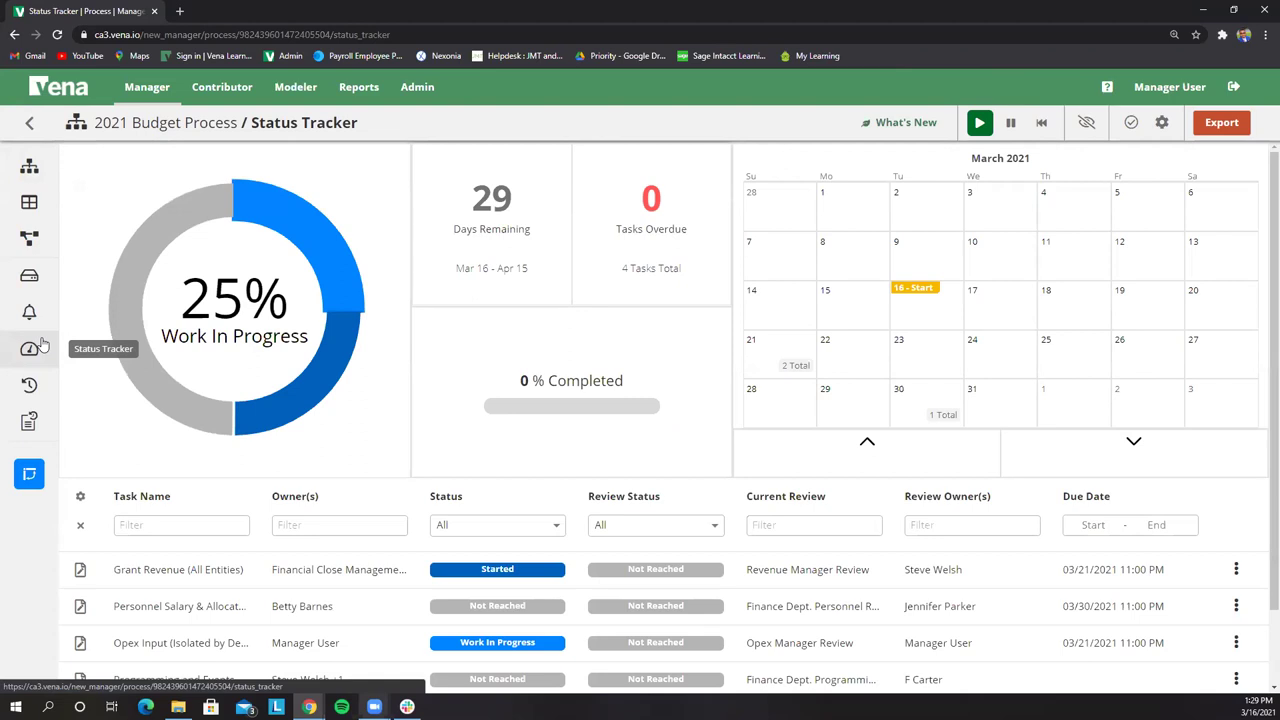
scroll(611, 480, "down", 1)
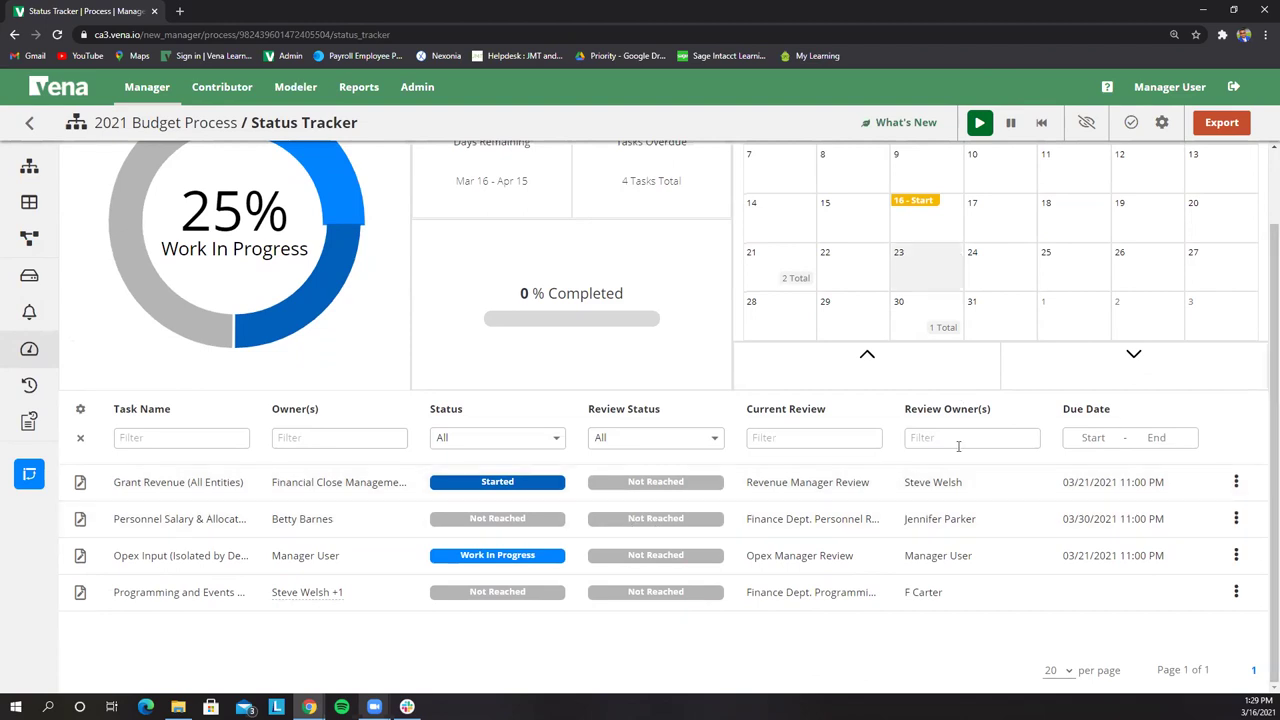
scroll(955, 452, "up", 1)
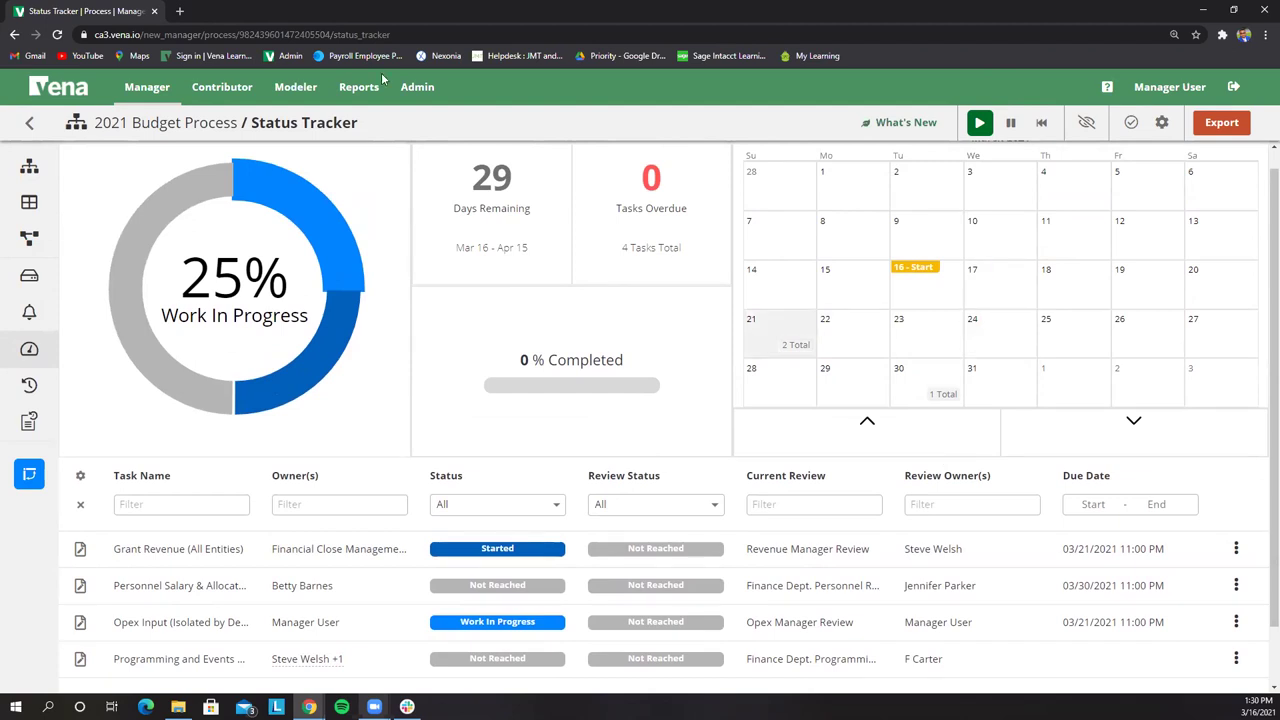
left_click(29, 122)
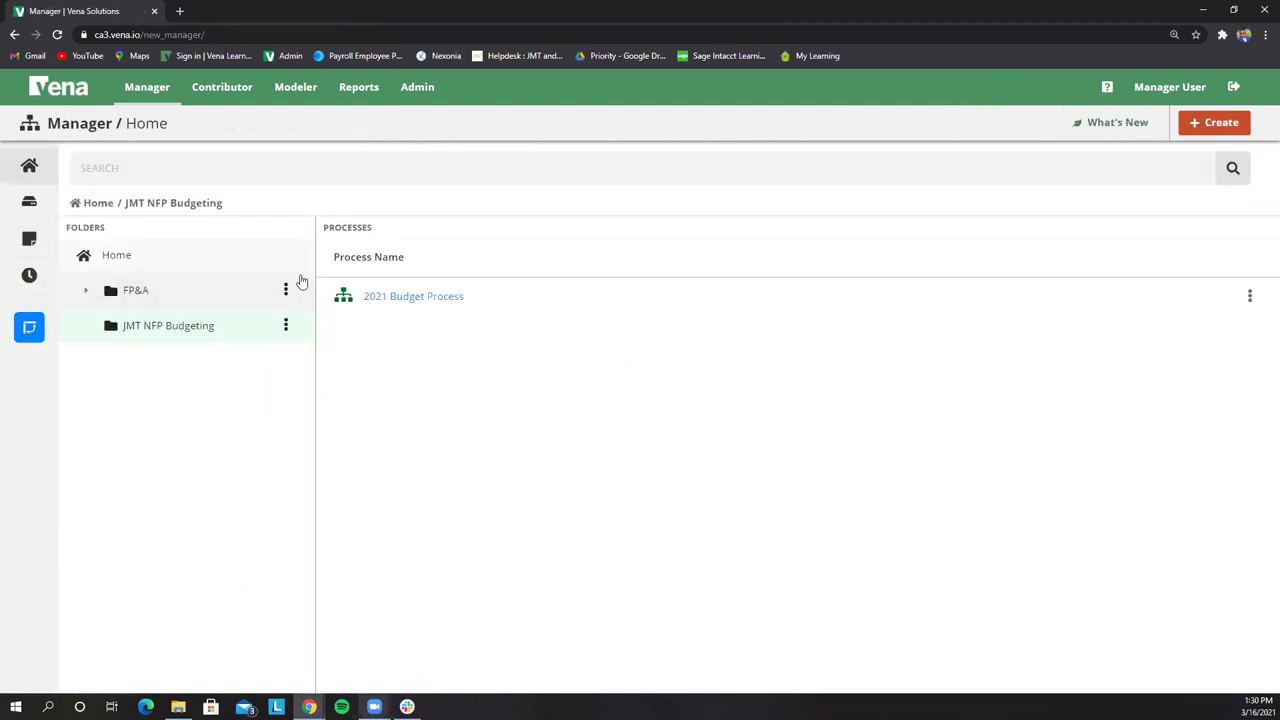
Browse the 2021 Budget Process Input Forms library, then show the Contributor task list
left_click(372, 300)
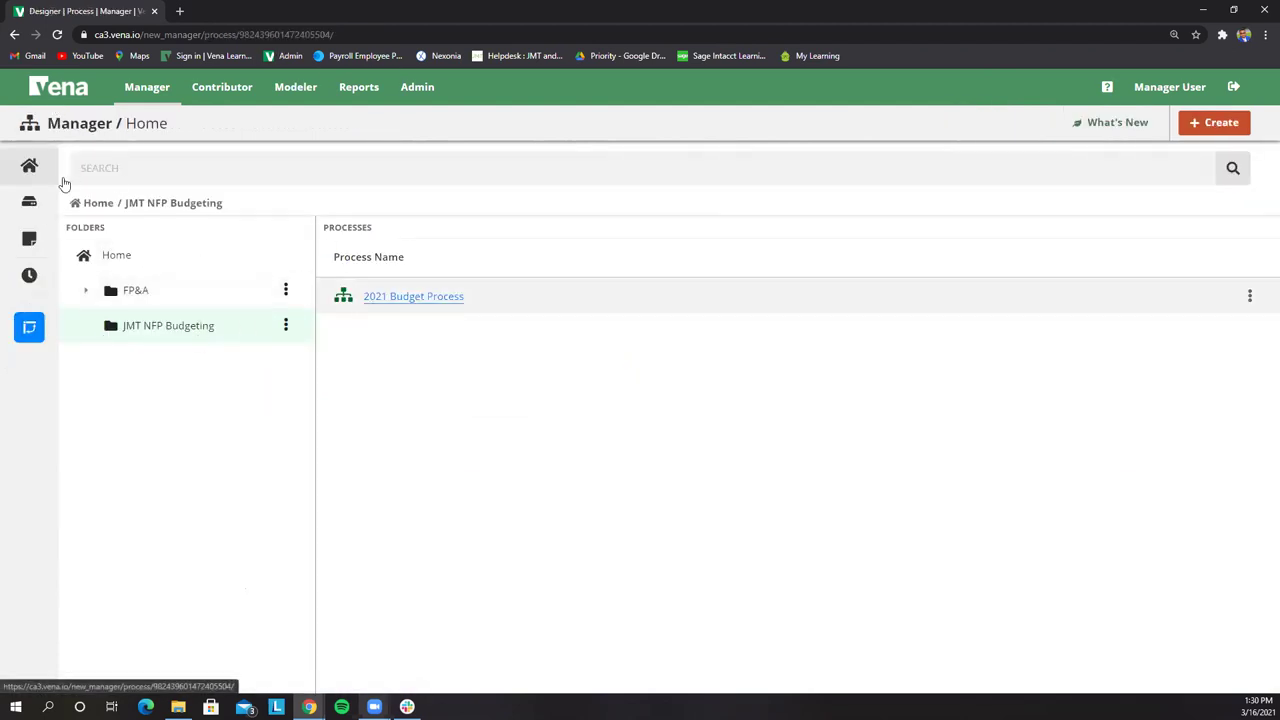
left_click(113, 290)
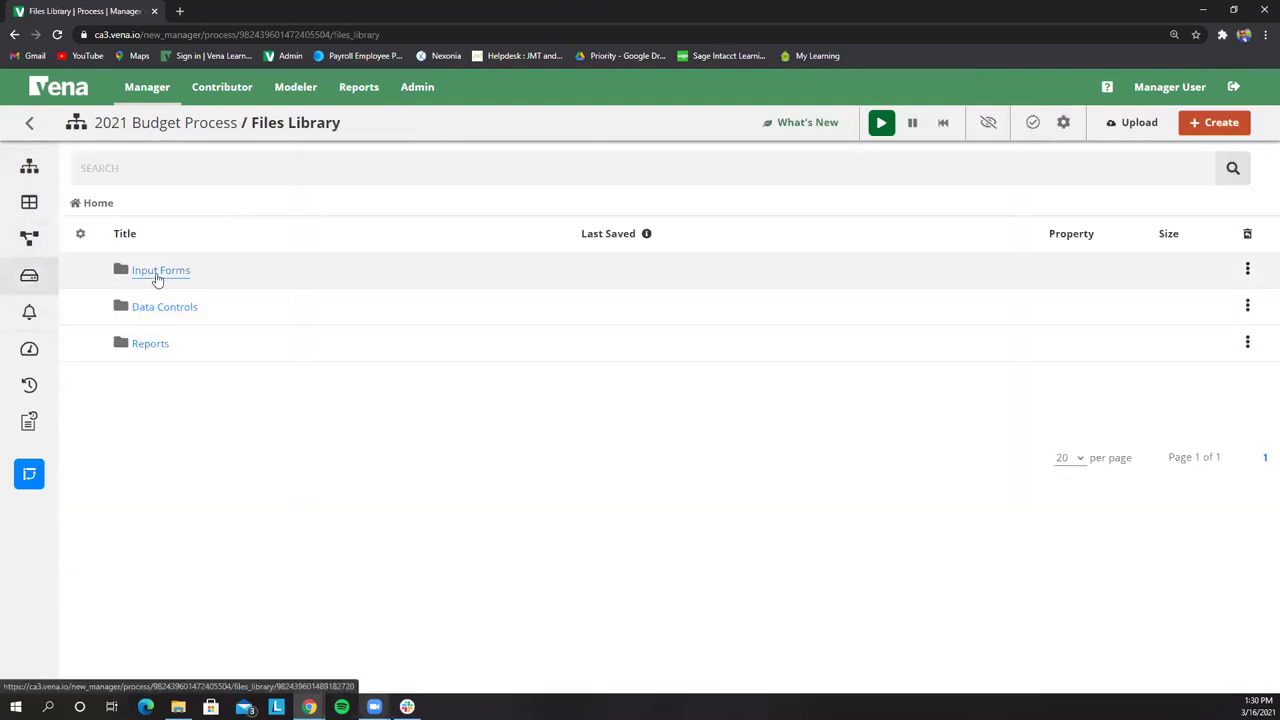
left_click(157, 272)
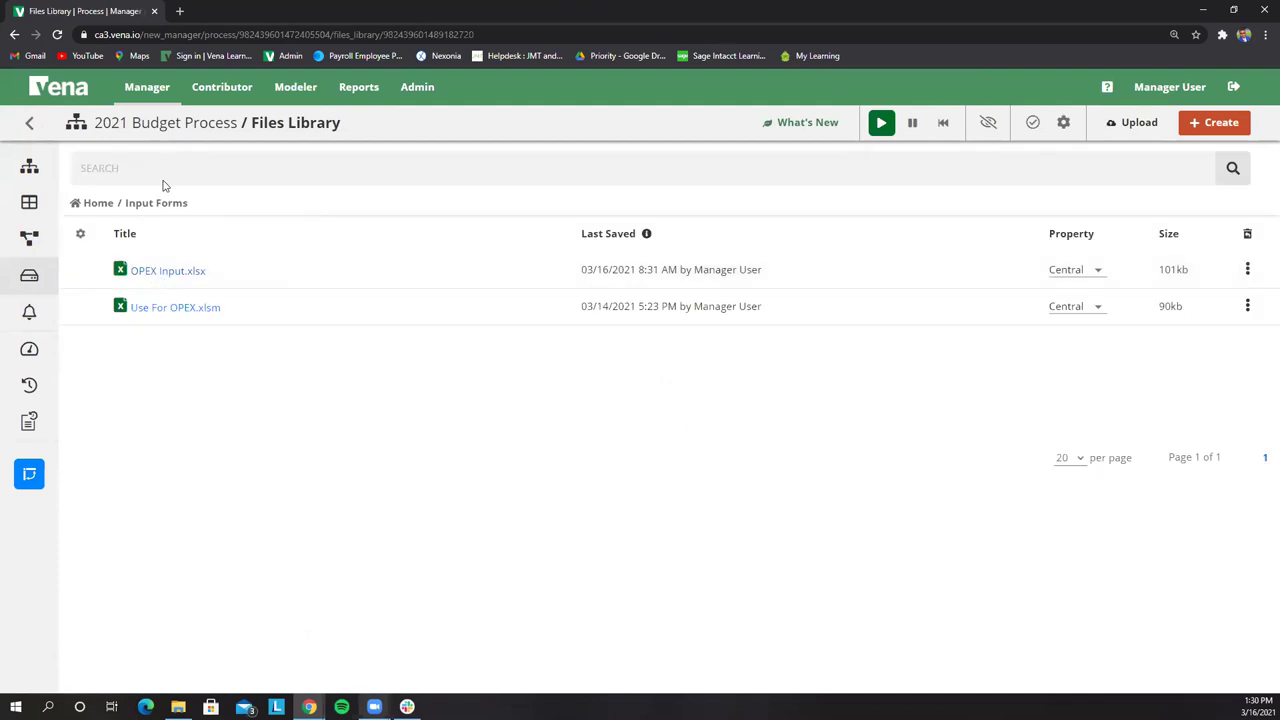
left_click(220, 88)
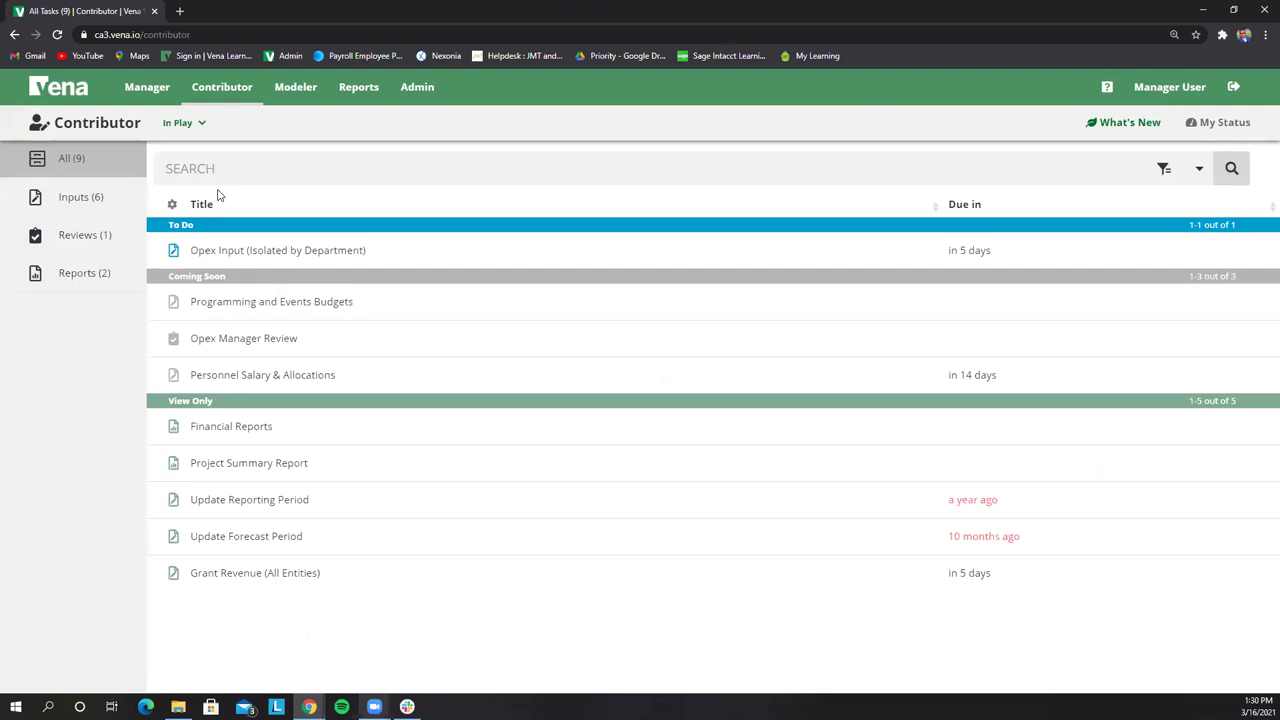
Check out the OPEX Input form from the Opex Input task and open the downloaded workbook
left_click(246, 251)
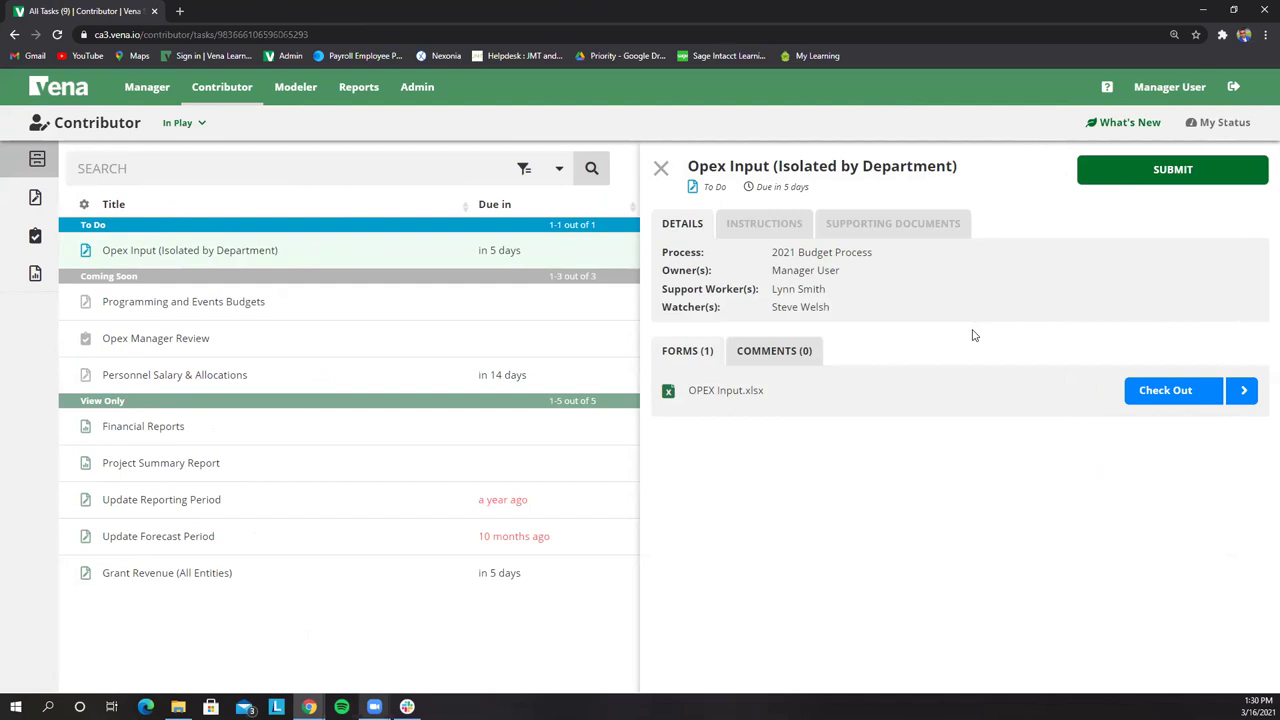
left_click(1170, 396)
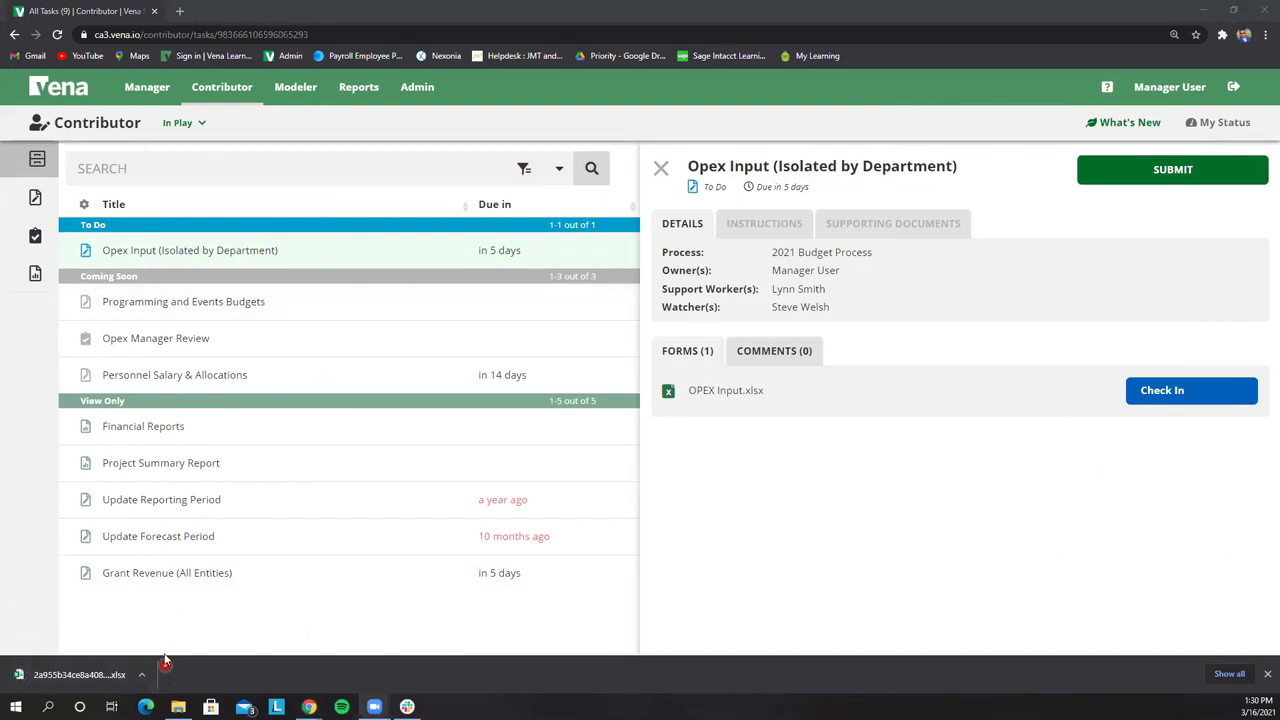
left_click(165, 662)
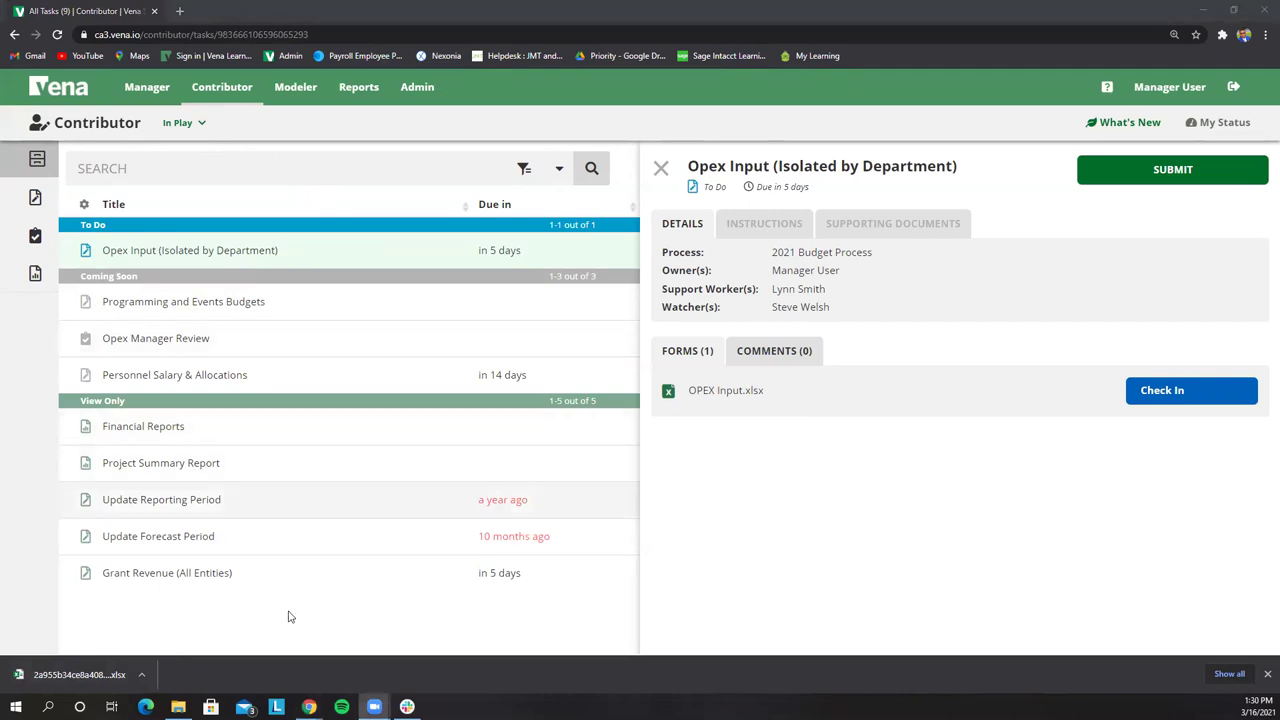
left_click(100, 676)
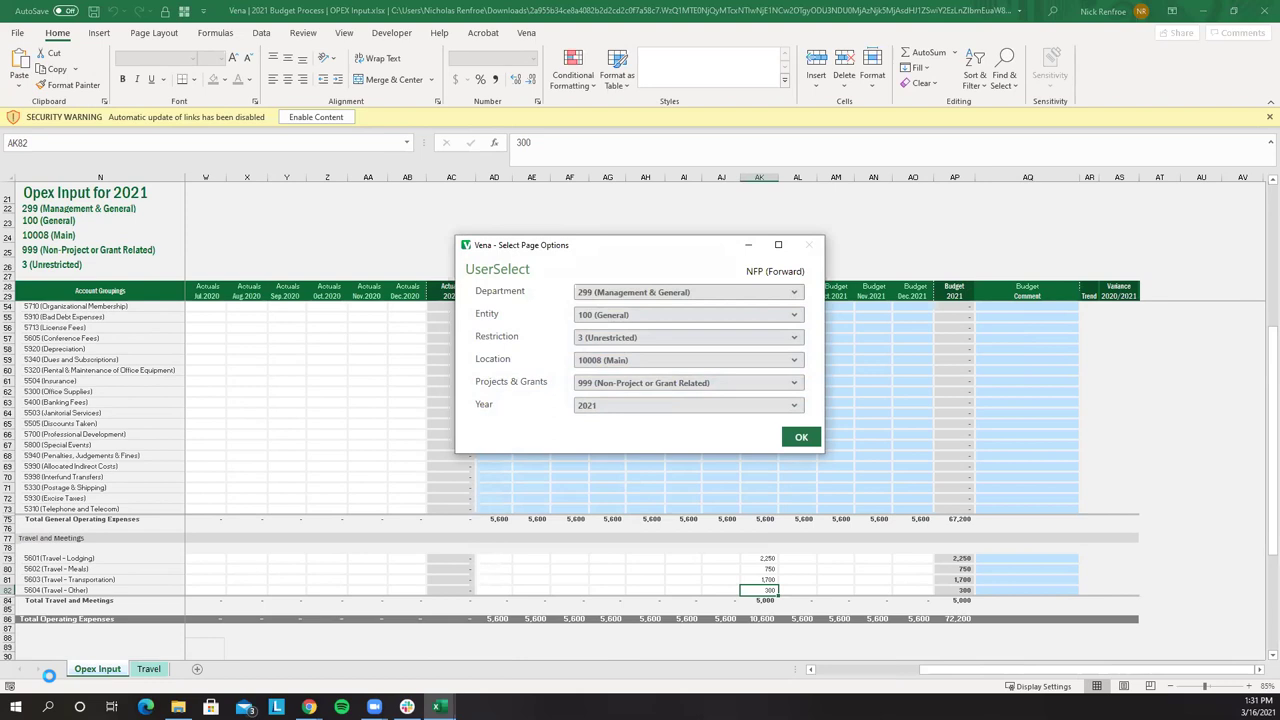
Load Opex Input for Department 100 Counselling Services, entity 100 General, with year 2020
left_click(594, 293)
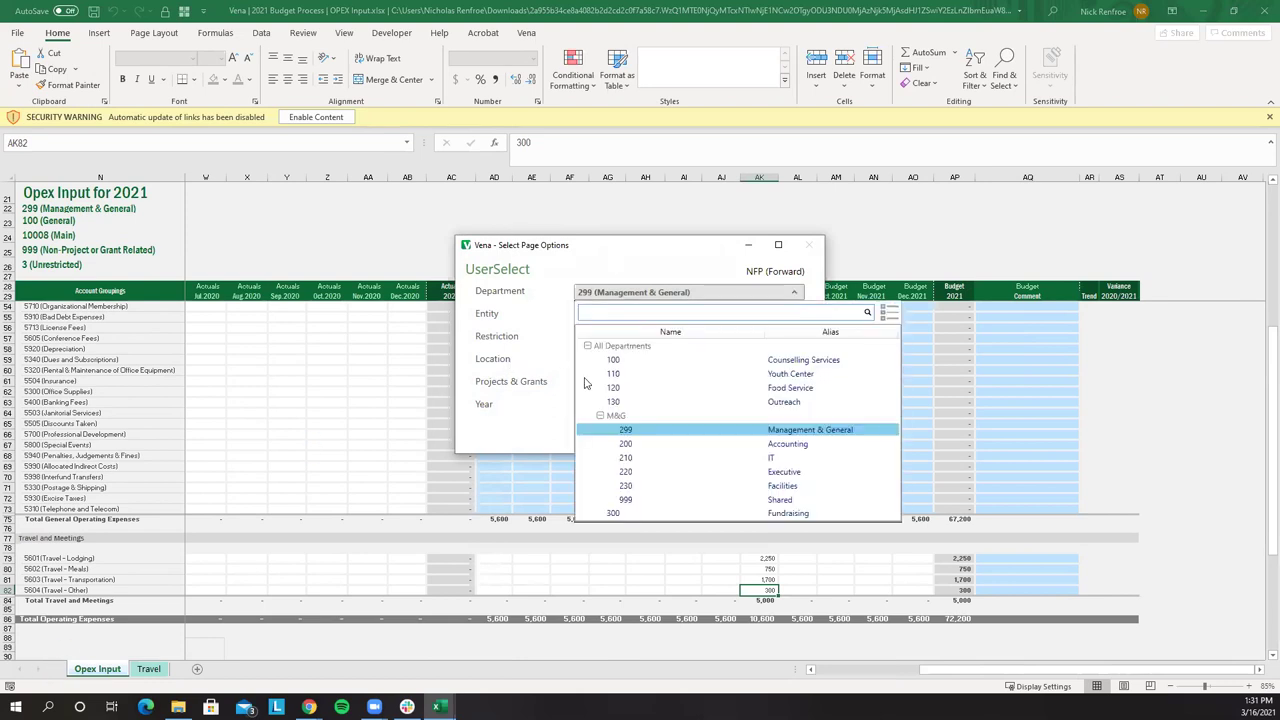
left_click(620, 361)
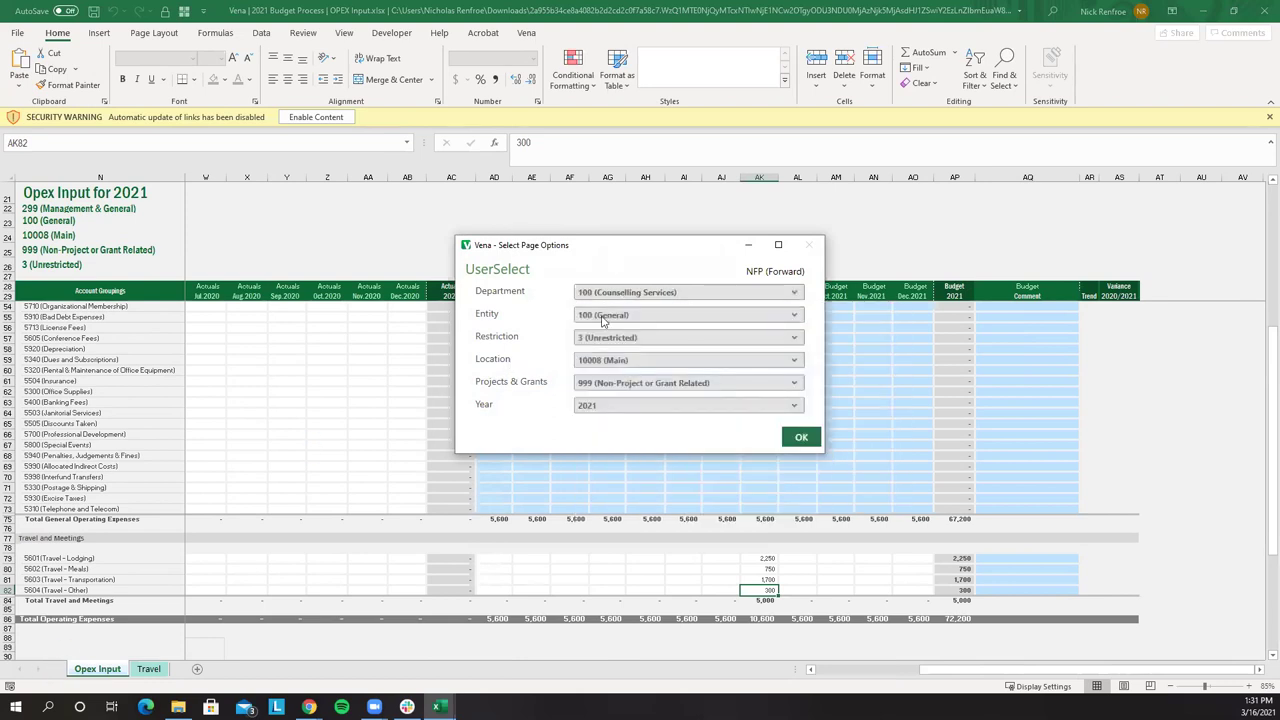
left_click(603, 317)
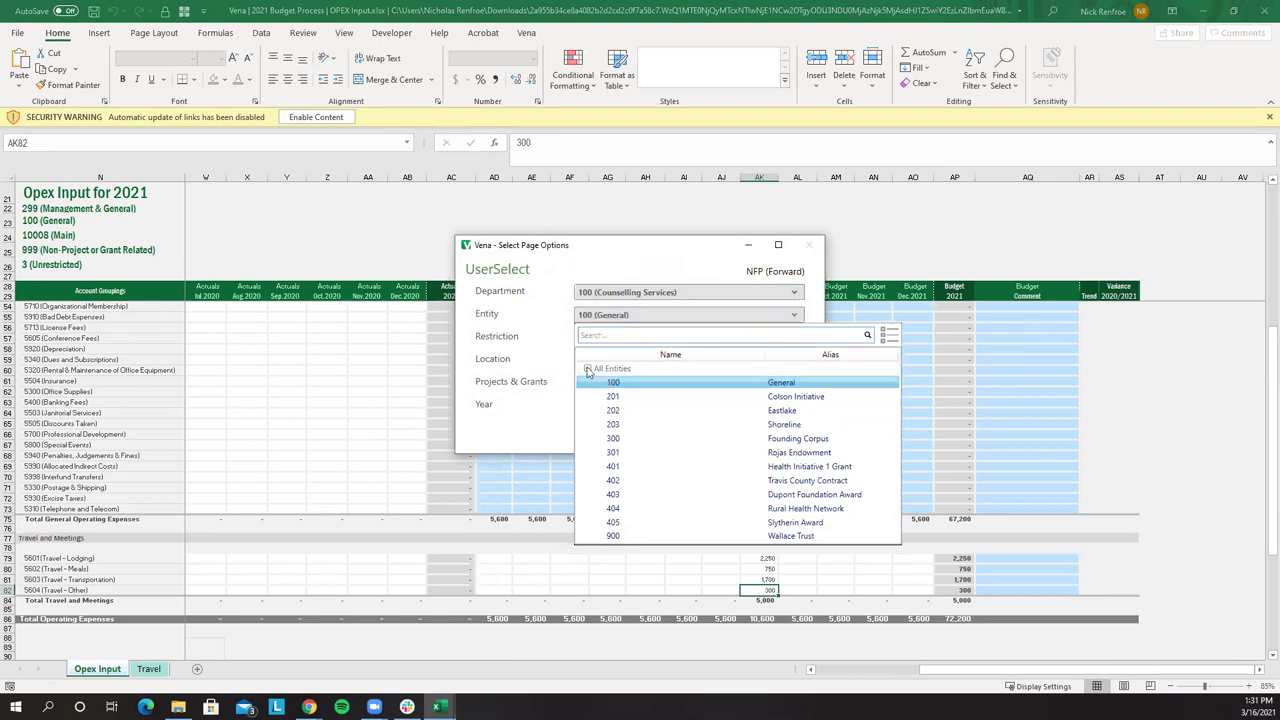
left_click(590, 380)
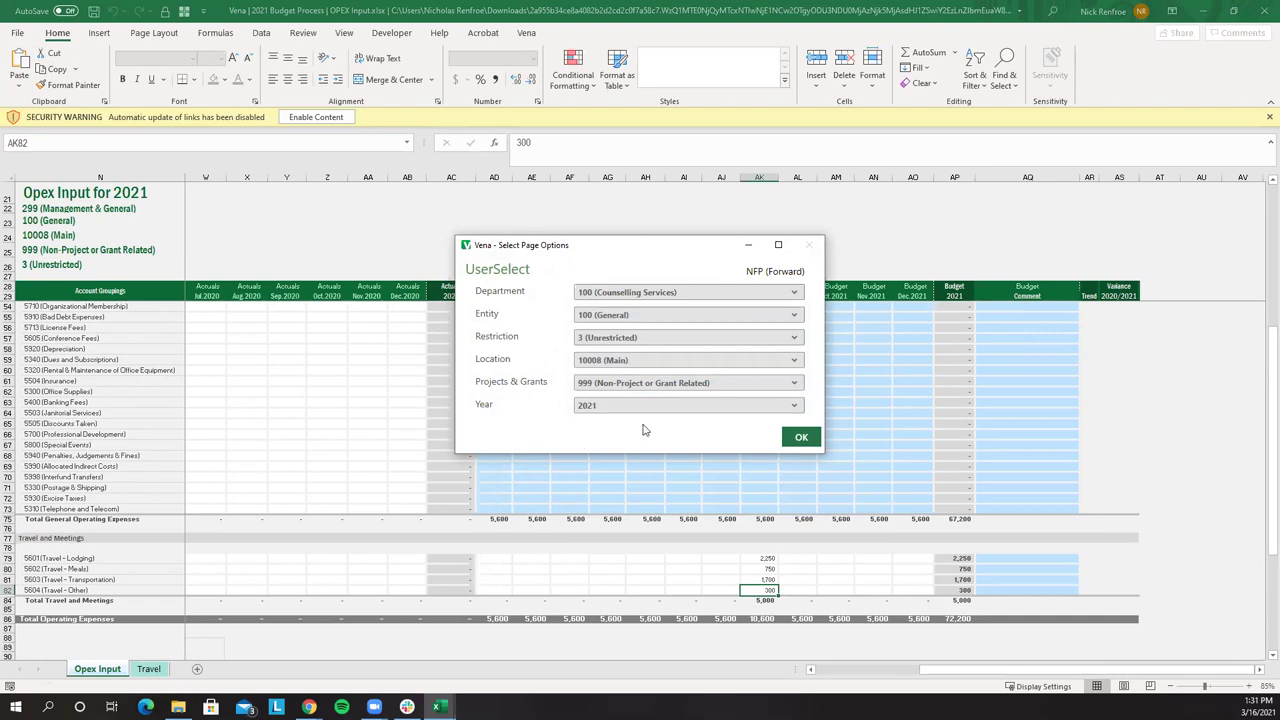
left_click(801, 438)
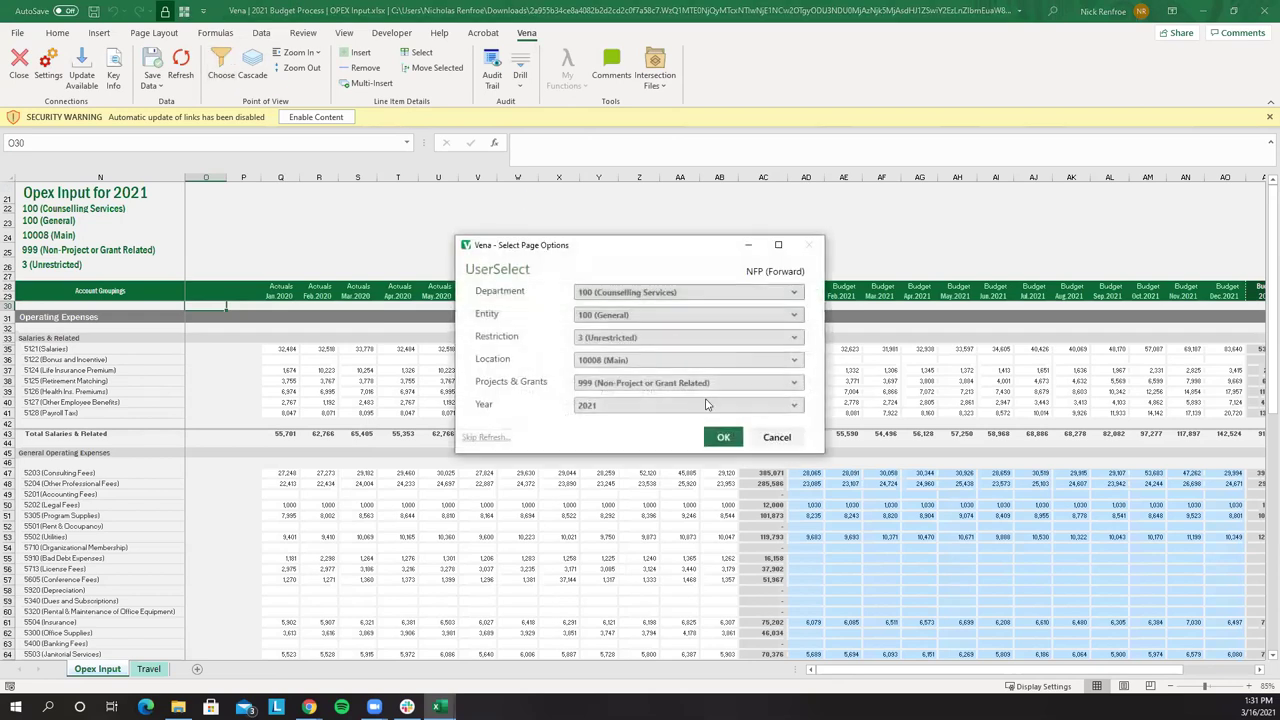
left_click(706, 404)
left_click(671, 475)
left_click(722, 437)
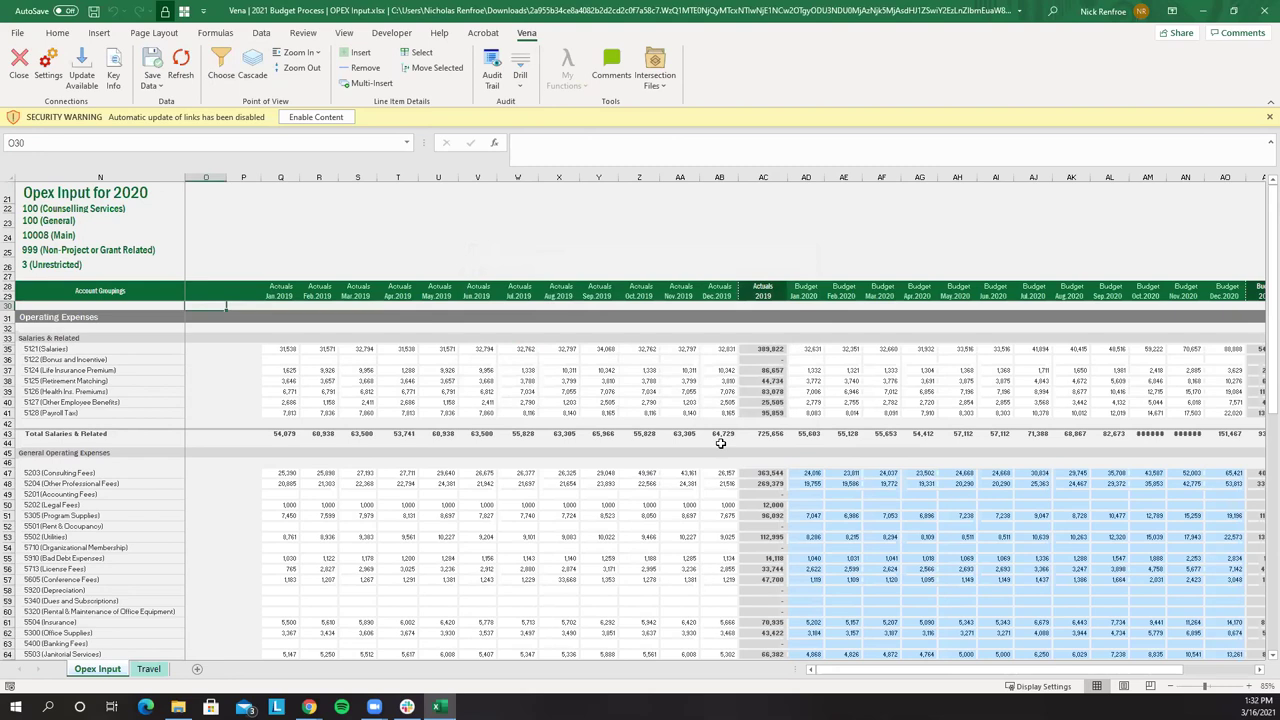
Switch the Opex Input page options to year 2021
left_click(221, 65)
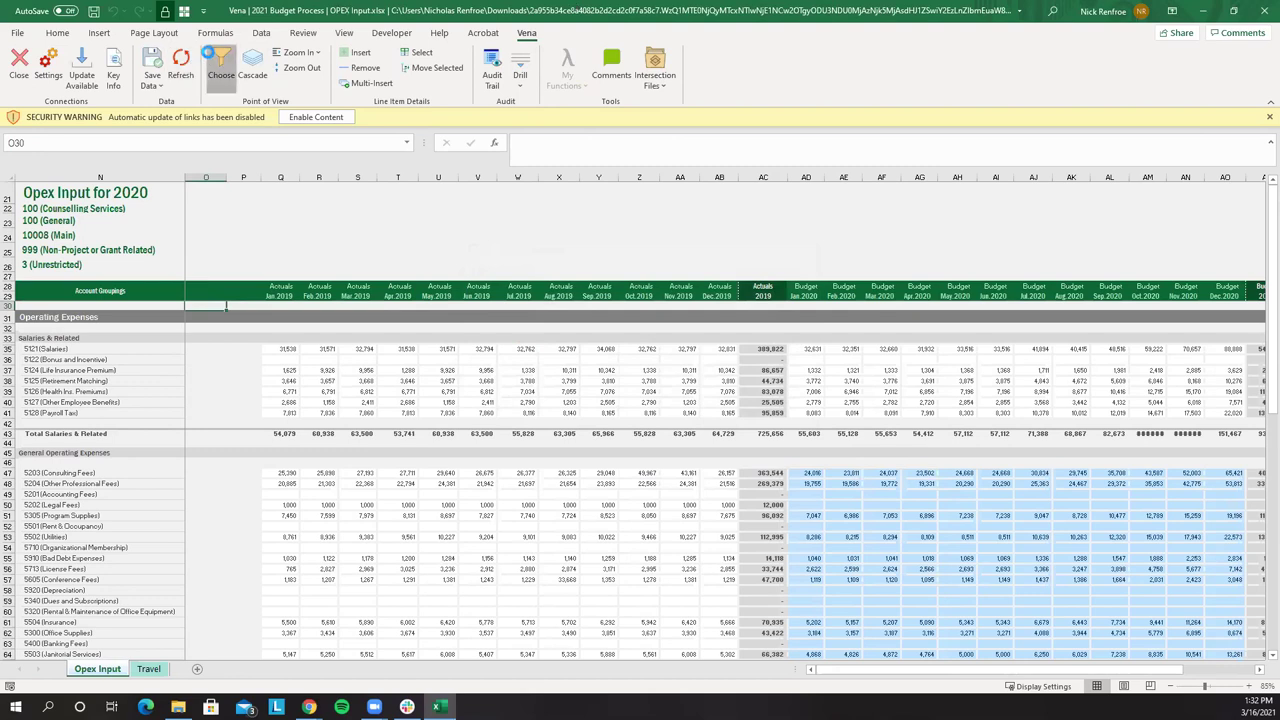
left_click(620, 405)
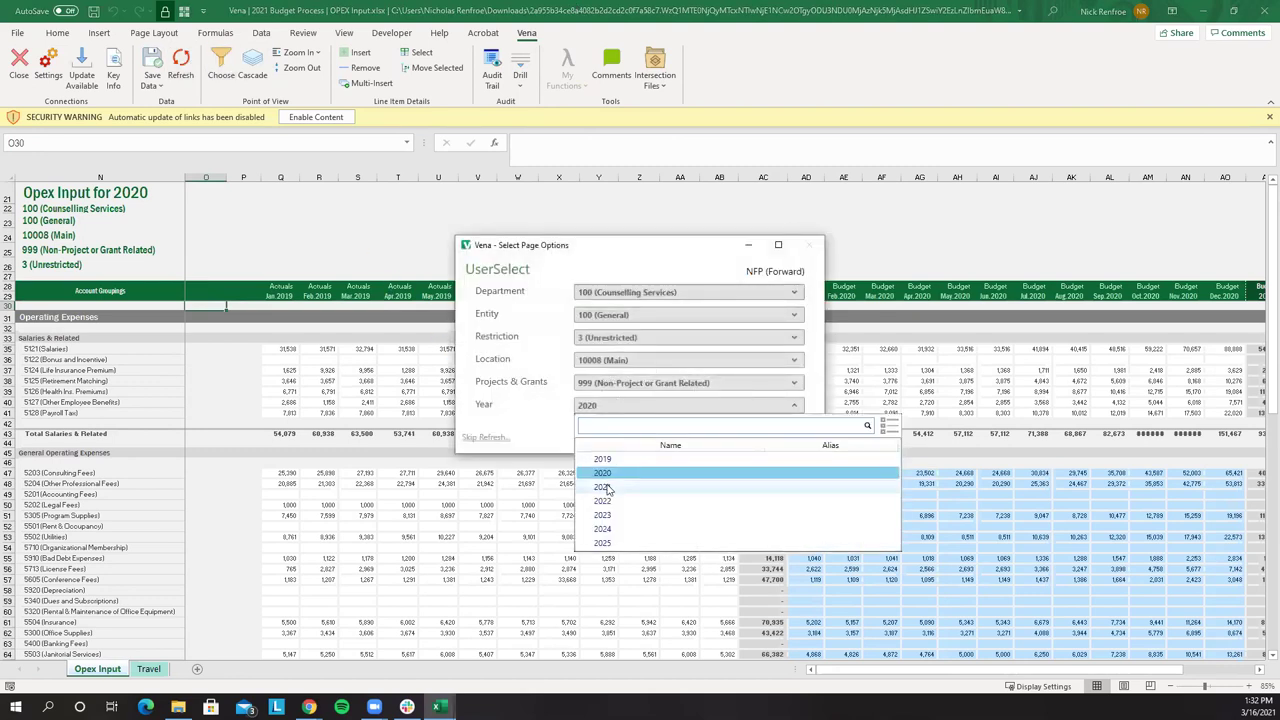
left_click(610, 488)
left_click(721, 439)
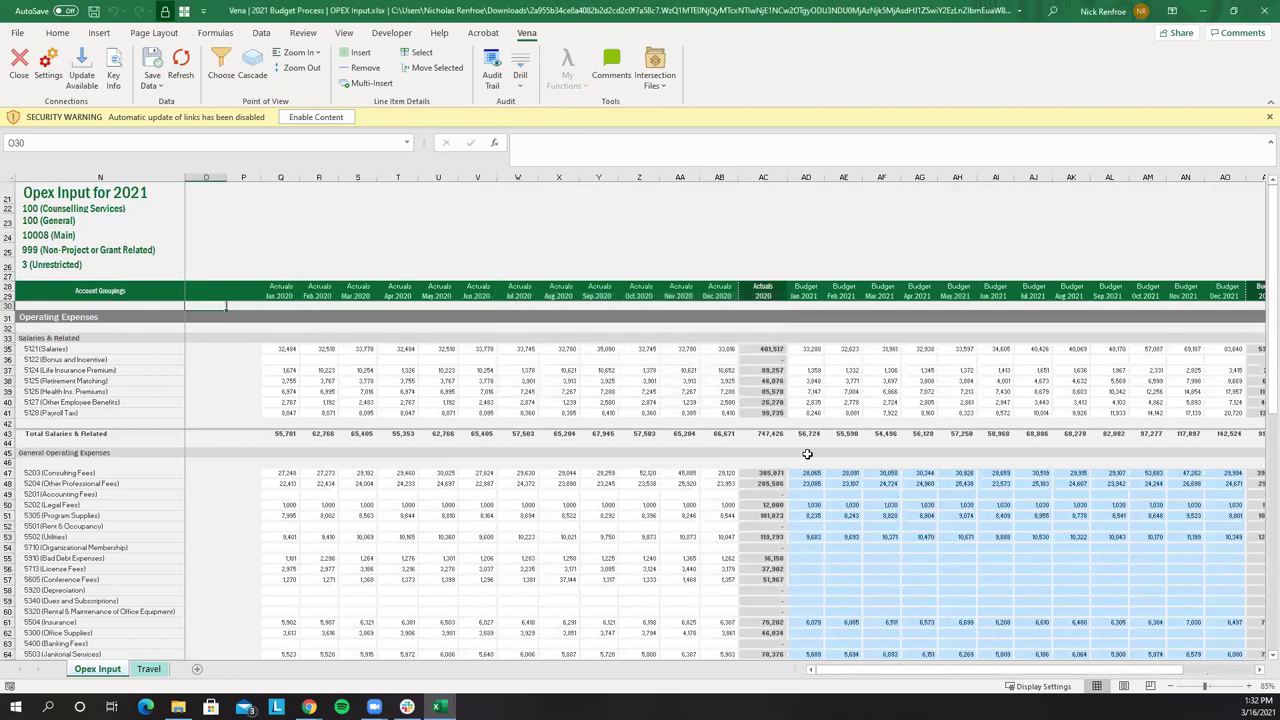
Look over the 2021 operating budget values, ending on January 2021 Salaries
scroll(873, 588, "down", 2)
scroll(873, 610, "right", 1)
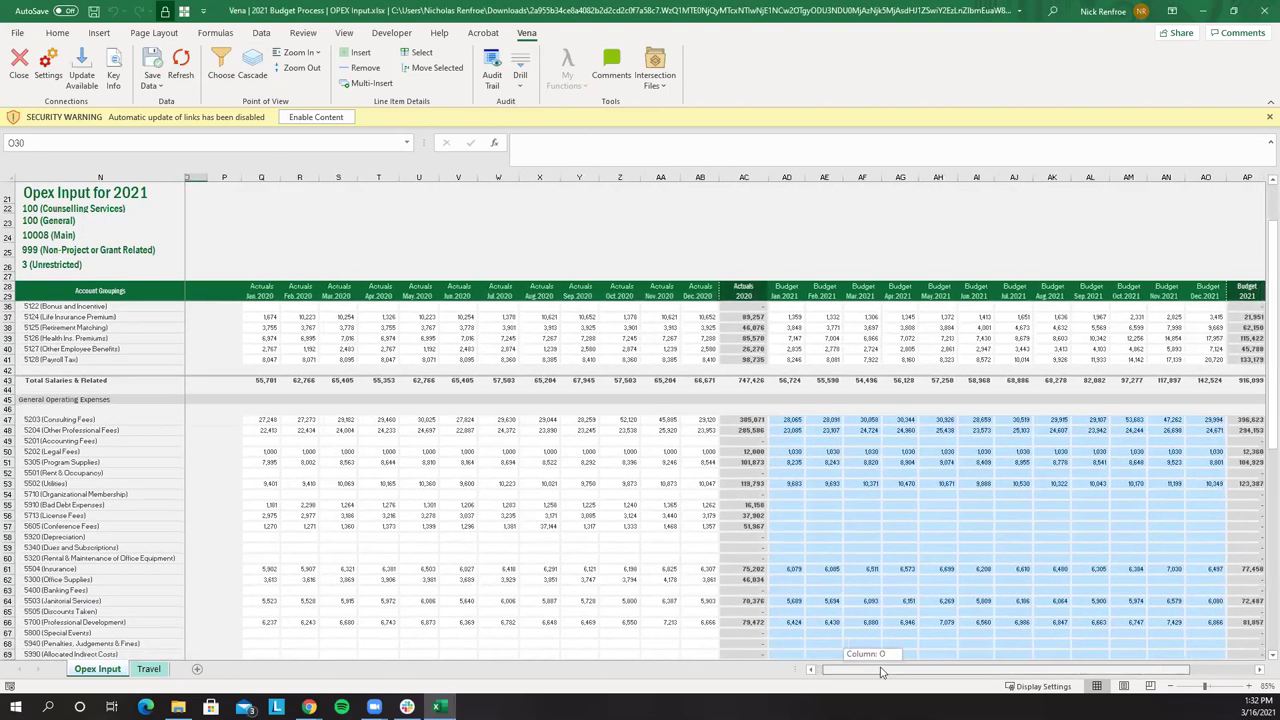
scroll(857, 600, "right", 1)
scroll(828, 589, "up", 1)
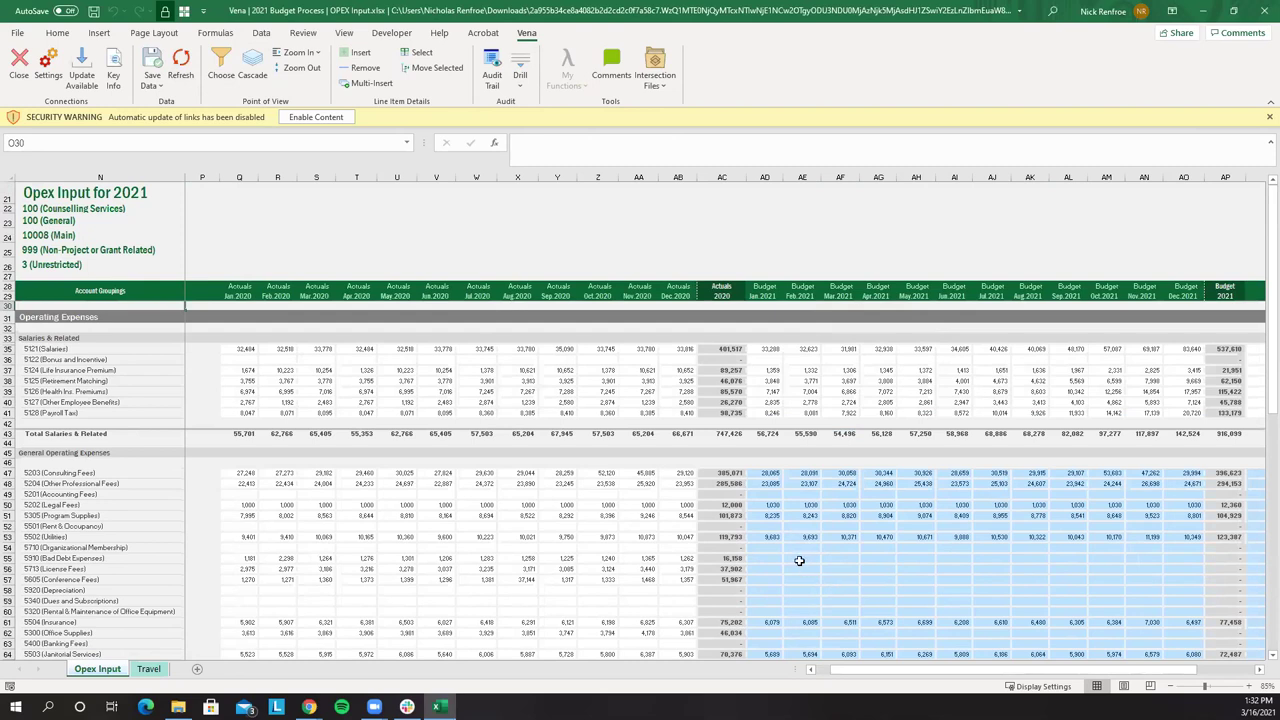
left_click_drag(763, 441, 1094, 554)
left_click(1064, 570)
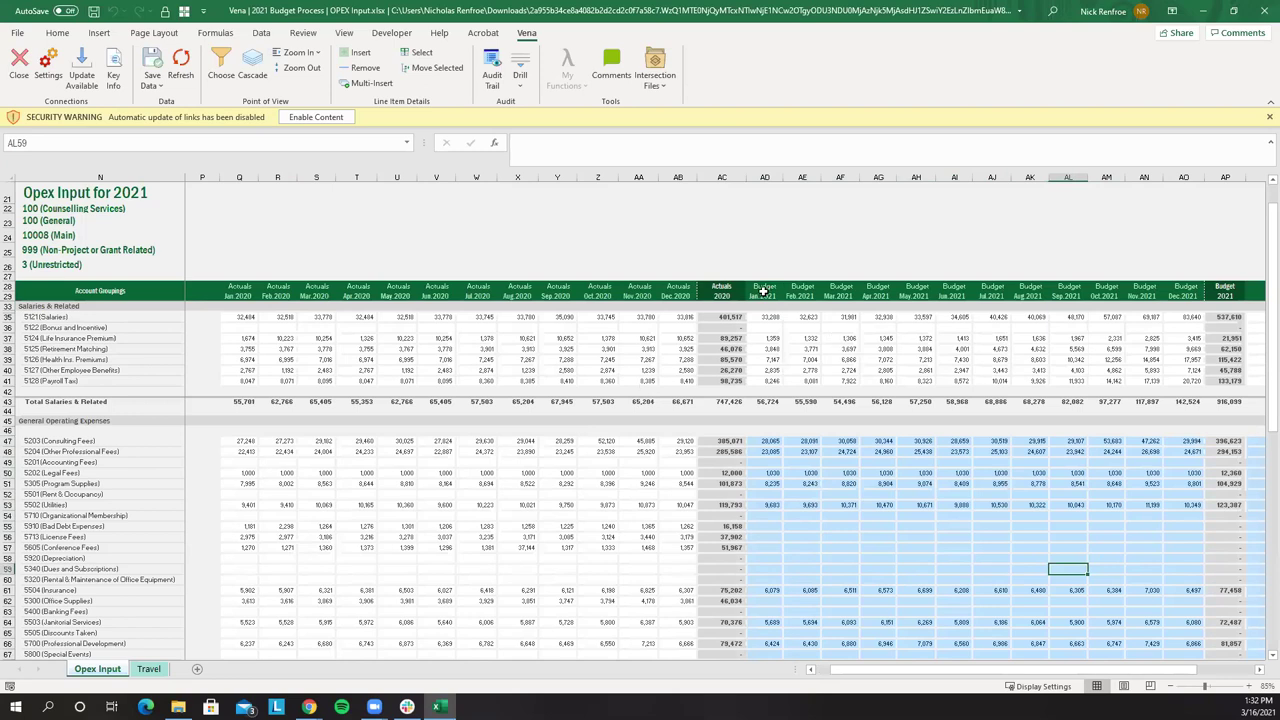
left_click(765, 318)
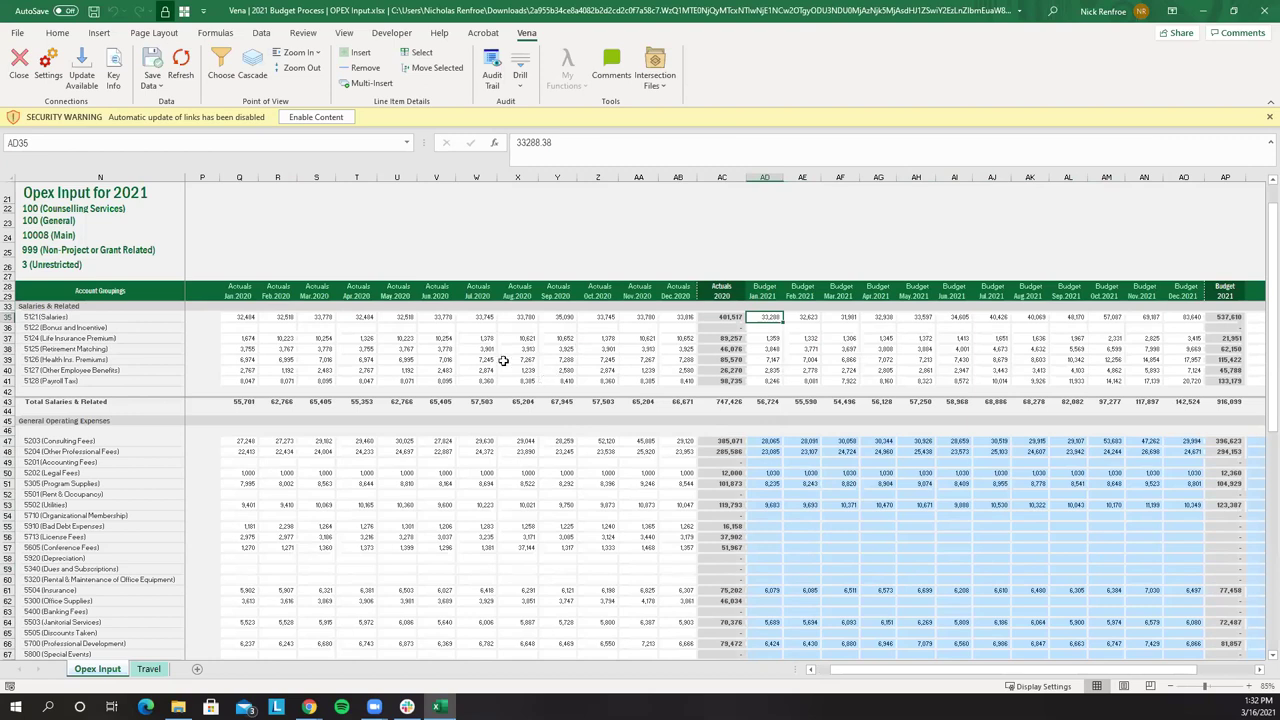
Highlight the 2020 actuals columns and the 2021 salaries, benefits and travel budget blocks
left_click_drag(240, 176, 690, 178)
left_click_drag(764, 317, 1180, 381)
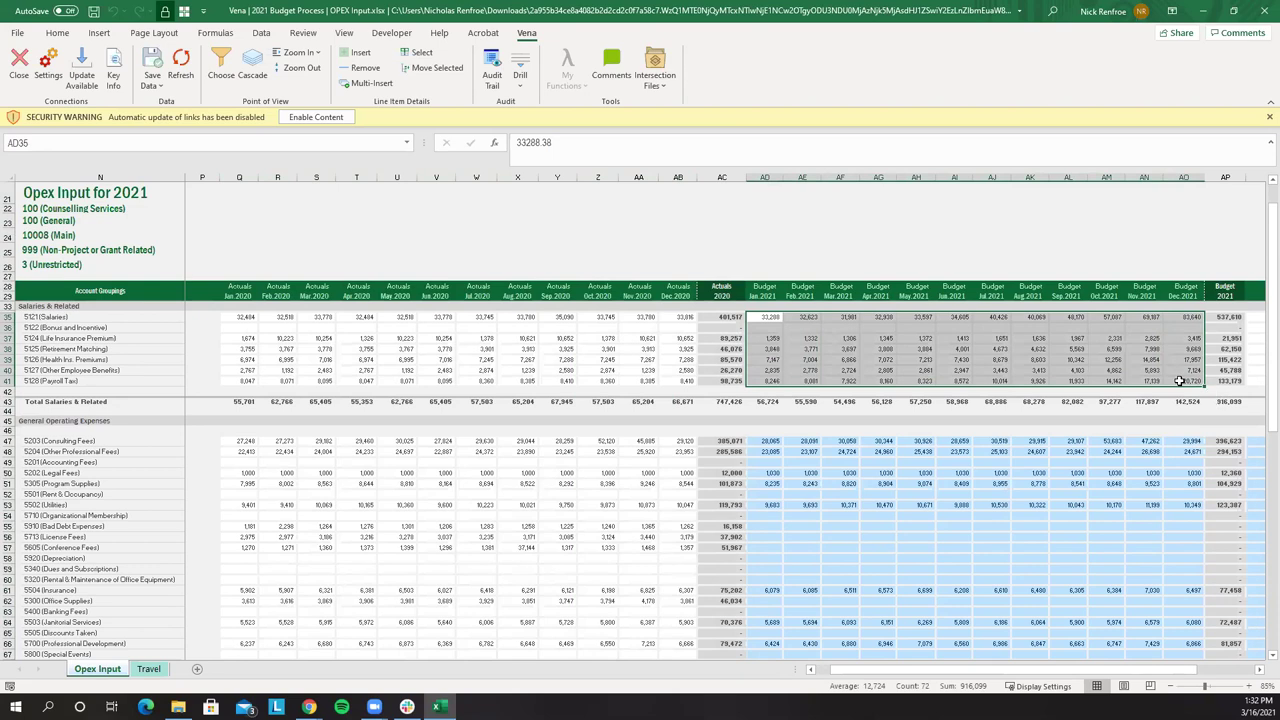
scroll(1163, 380, "down", 6)
left_click_drag(756, 558, 1175, 590)
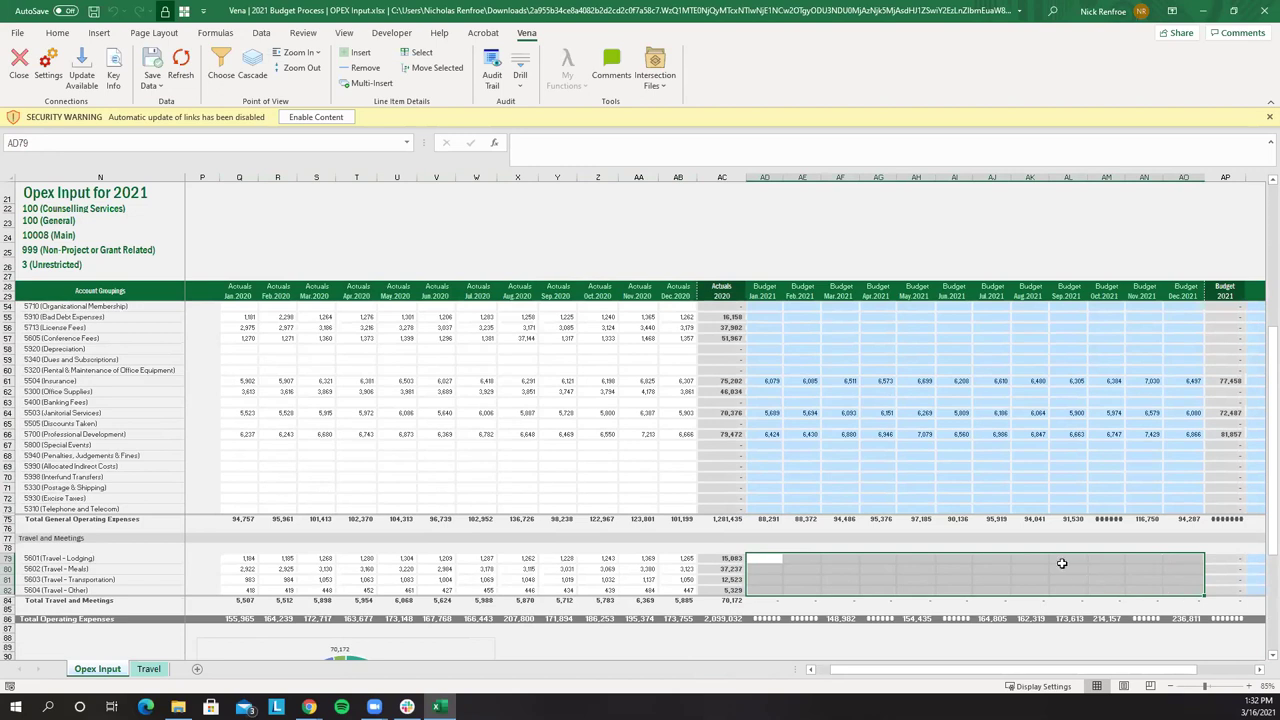
scroll(1062, 563, "up", 6)
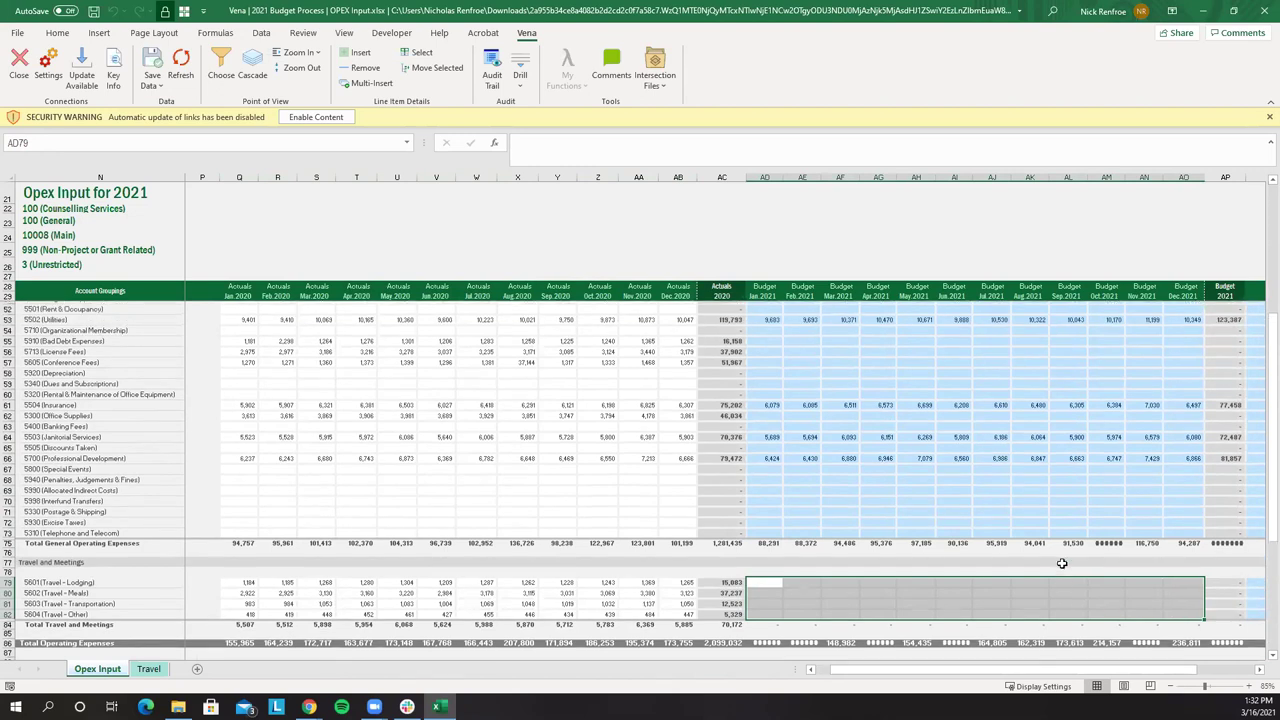
scroll(596, 514, "up", 2)
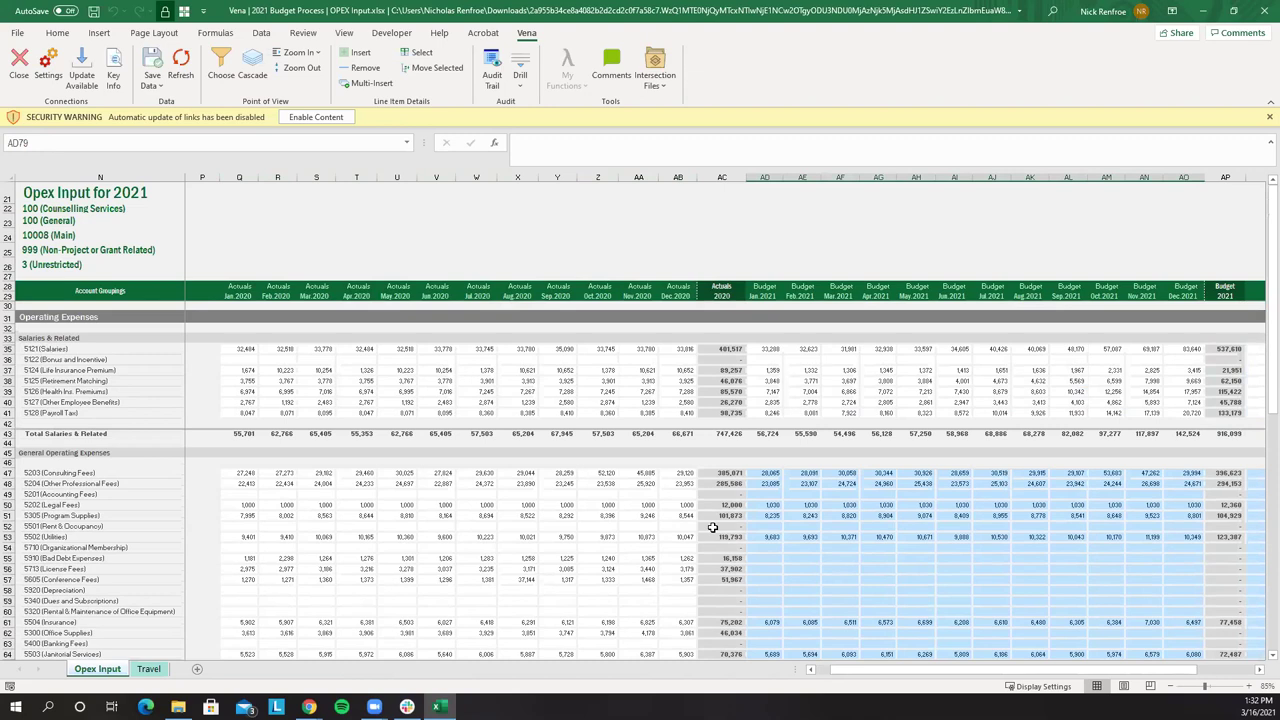
scroll(712, 527, "down", 2)
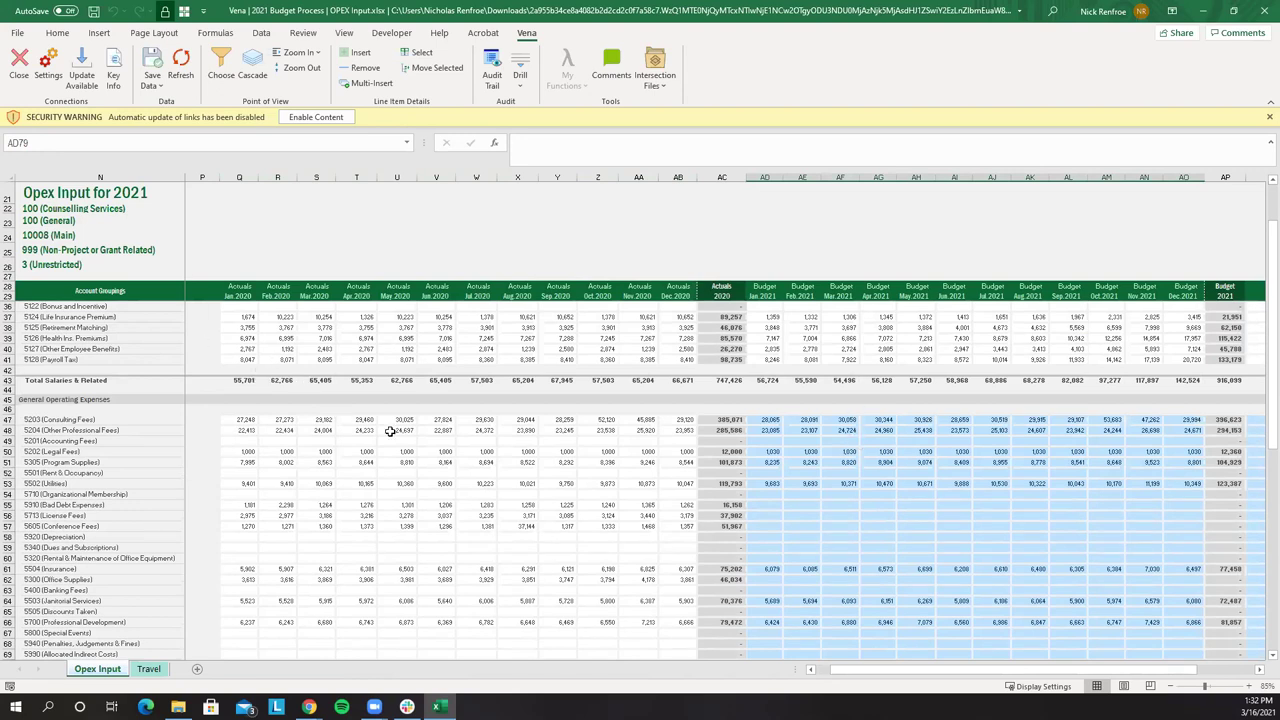
Select the May 2020 Consulting Fees actual in U47 and open the Drill options
left_click(435, 430)
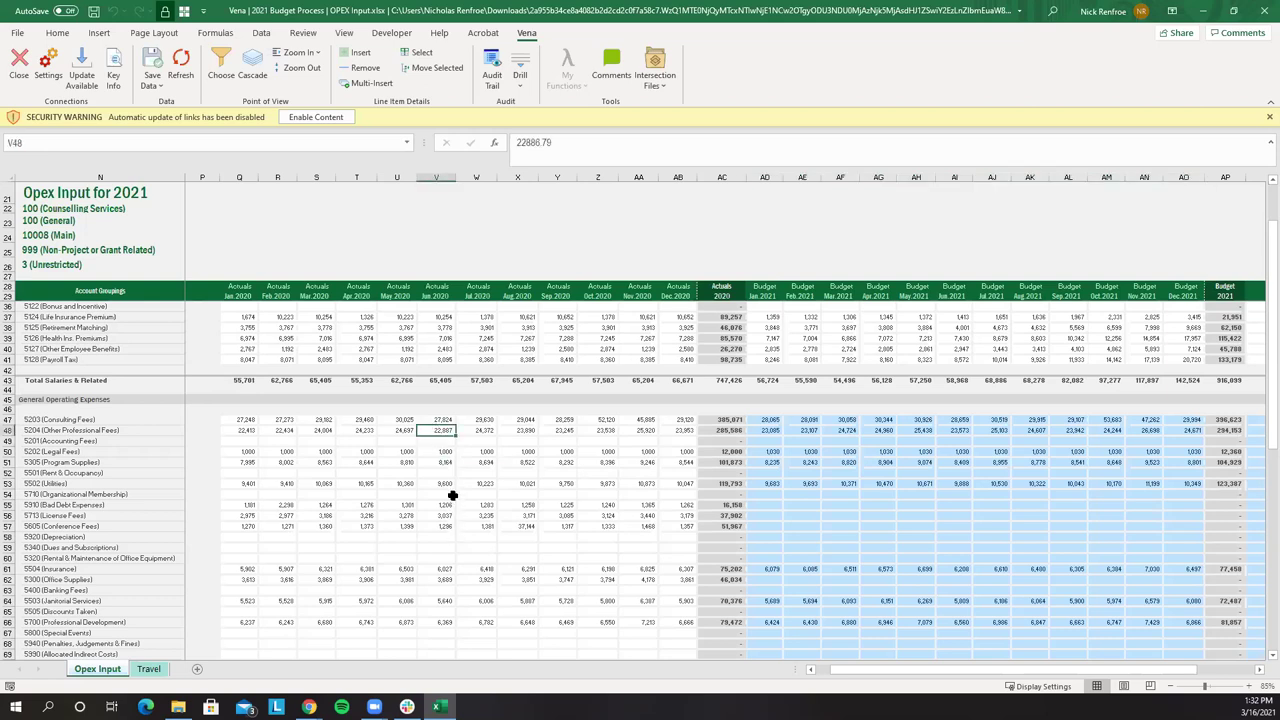
left_click(400, 419)
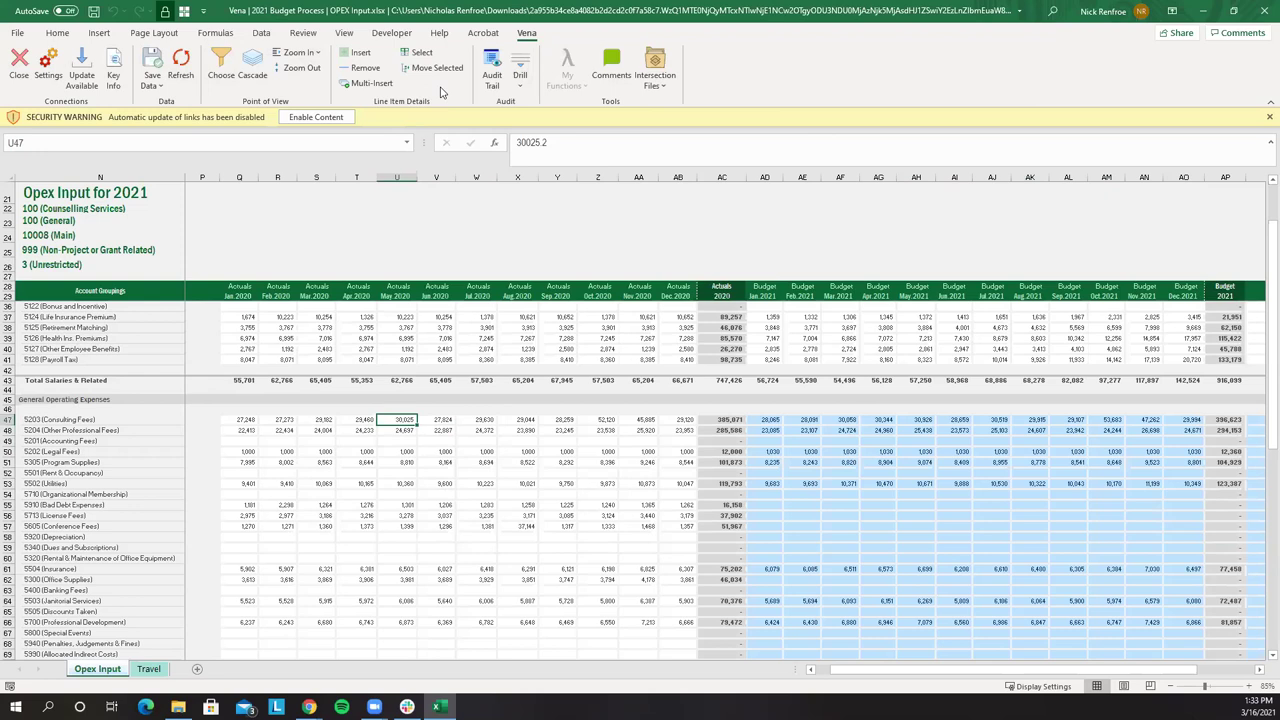
left_click(520, 78)
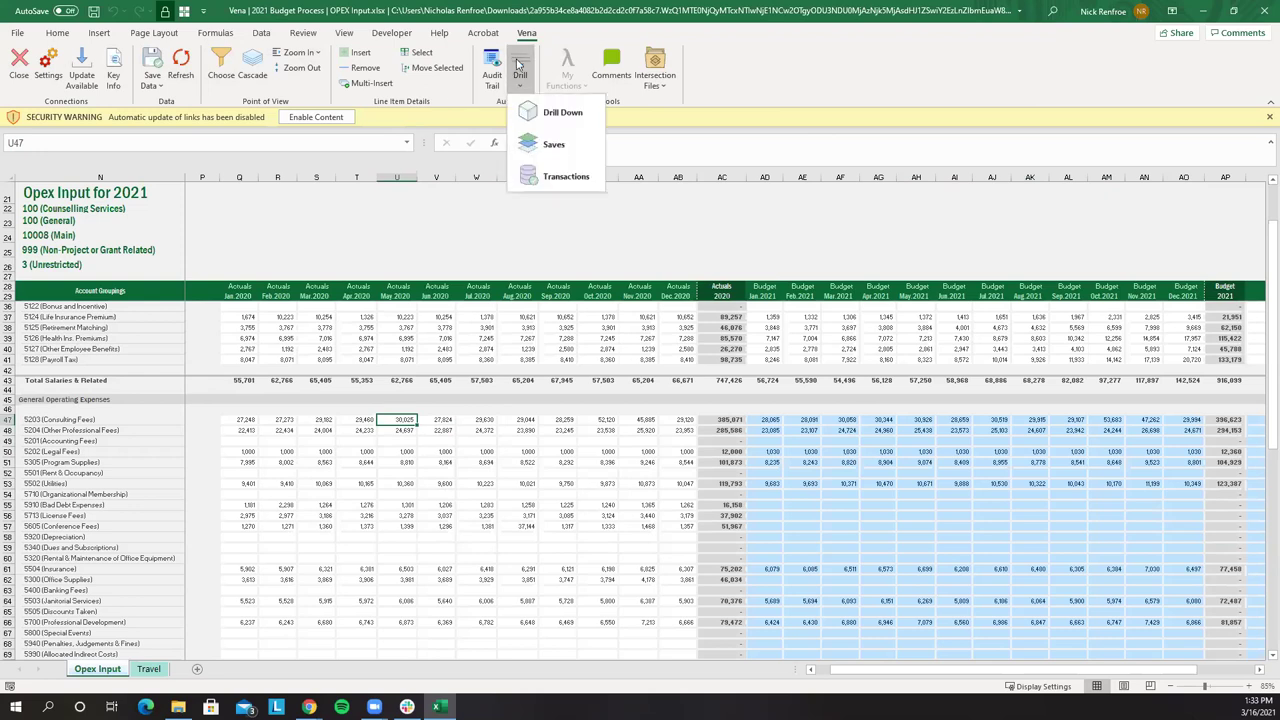
Drill to the transactions behind the value and inspect the VenaDrillSheet_1 table
left_click(560, 177)
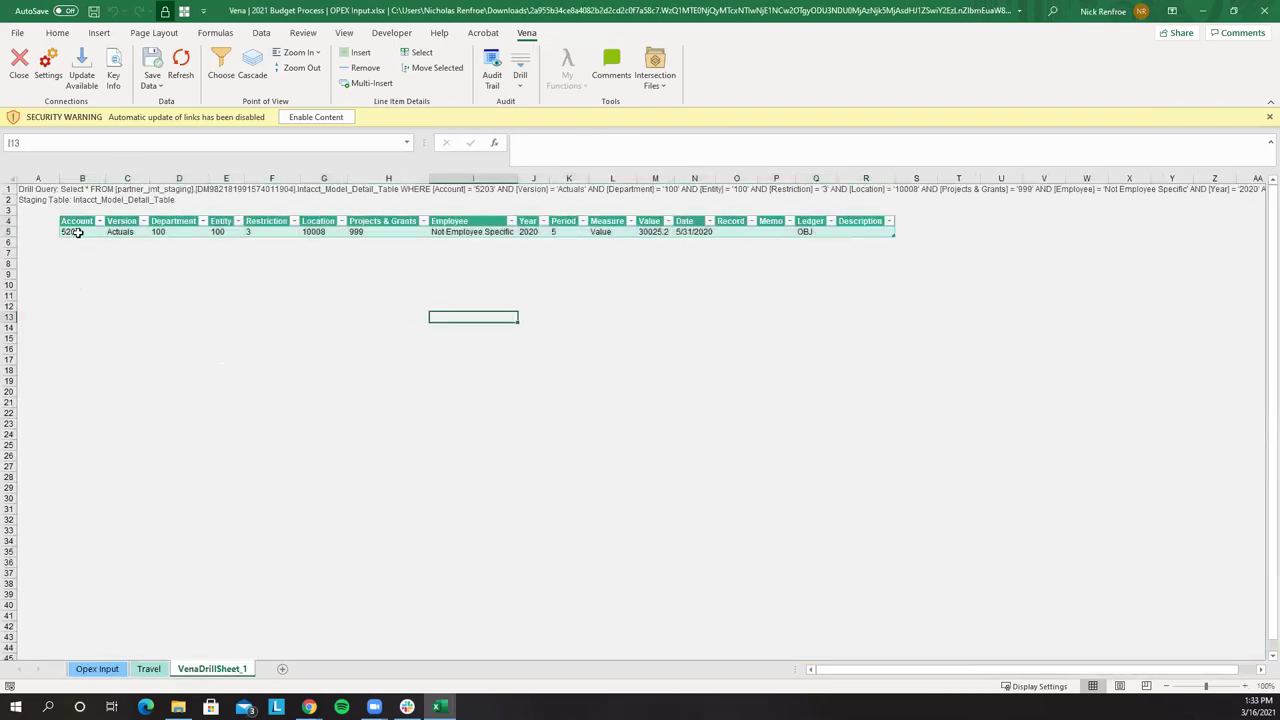
left_click(62, 203)
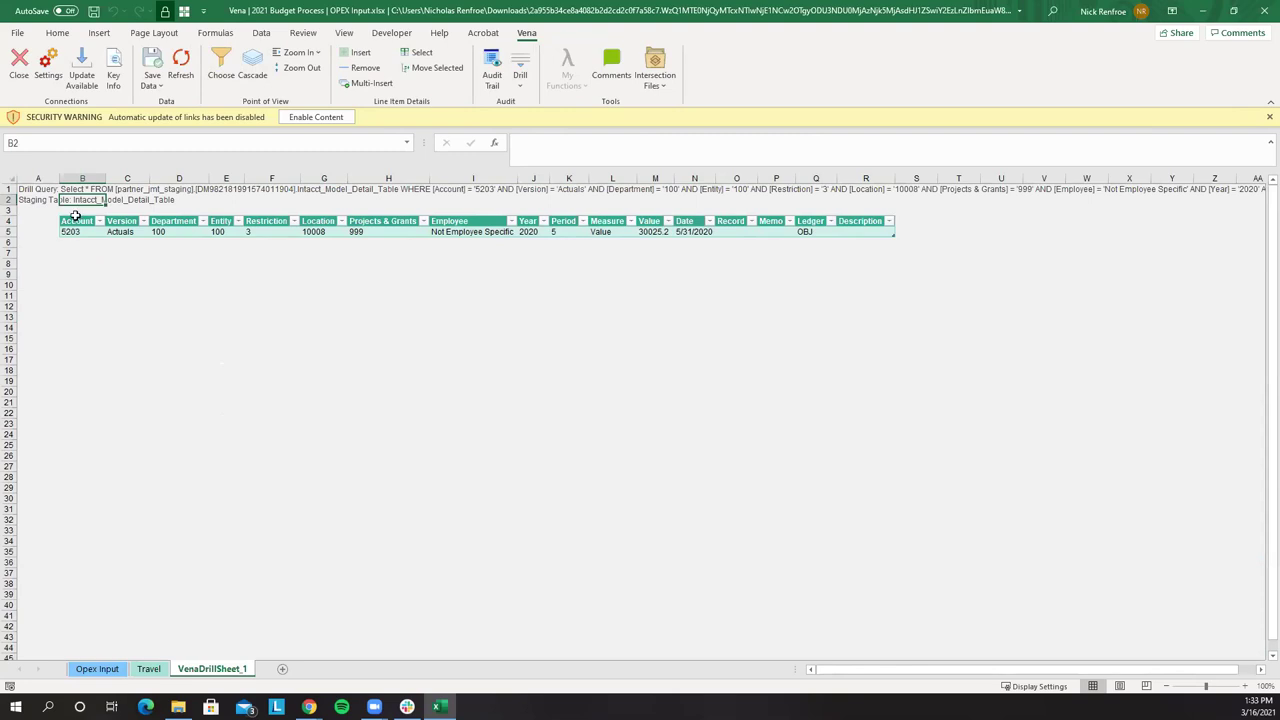
left_click_drag(72, 221, 890, 231)
left_click(663, 289)
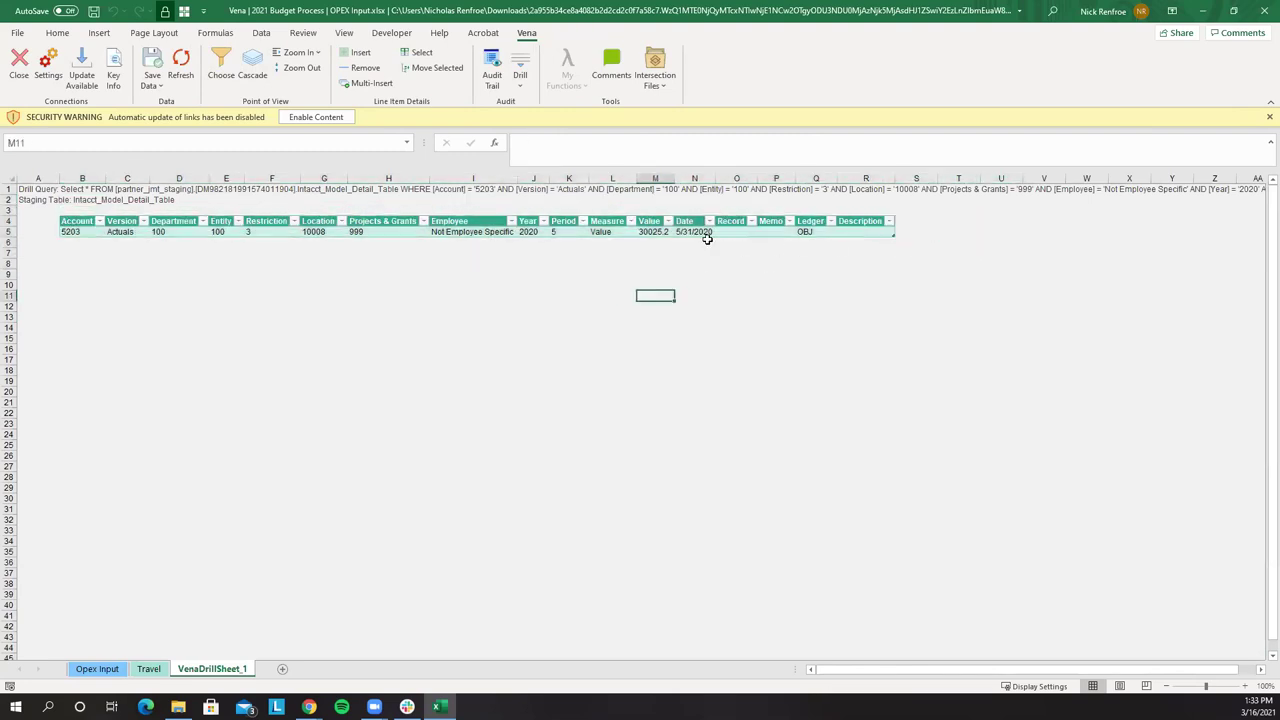
left_click(745, 222)
key("ctrl+a")
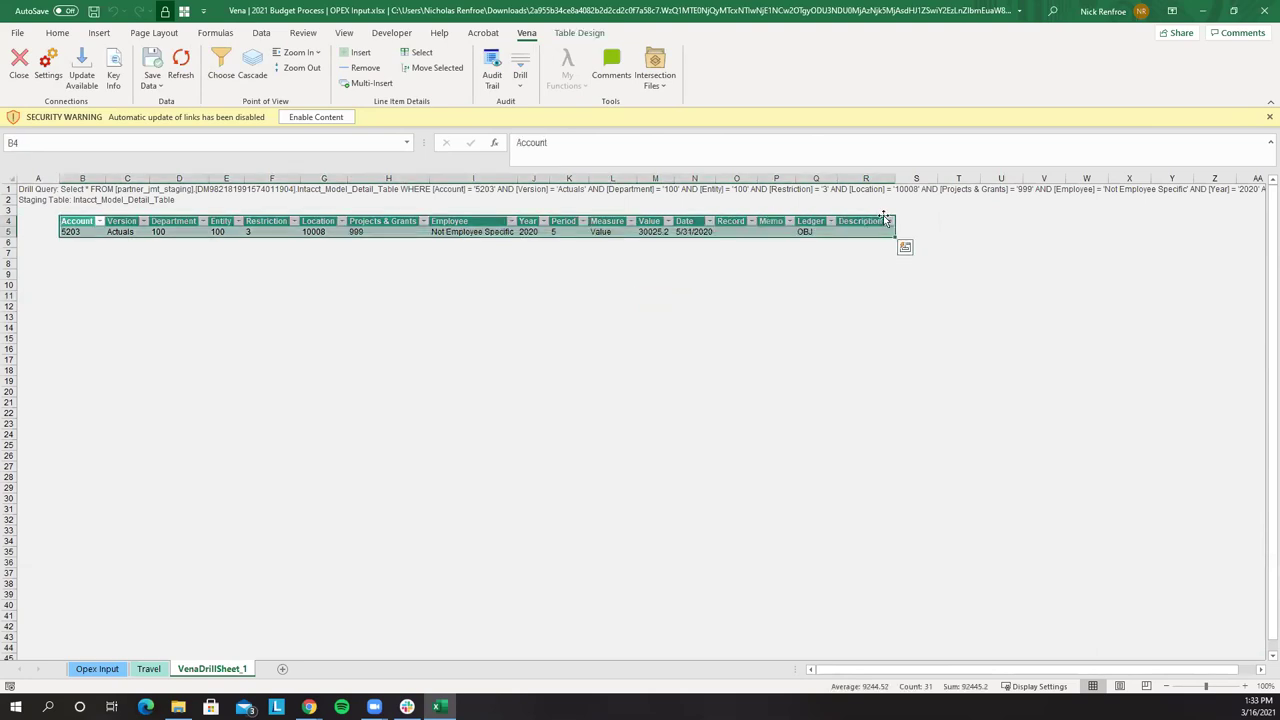
left_click(850, 221)
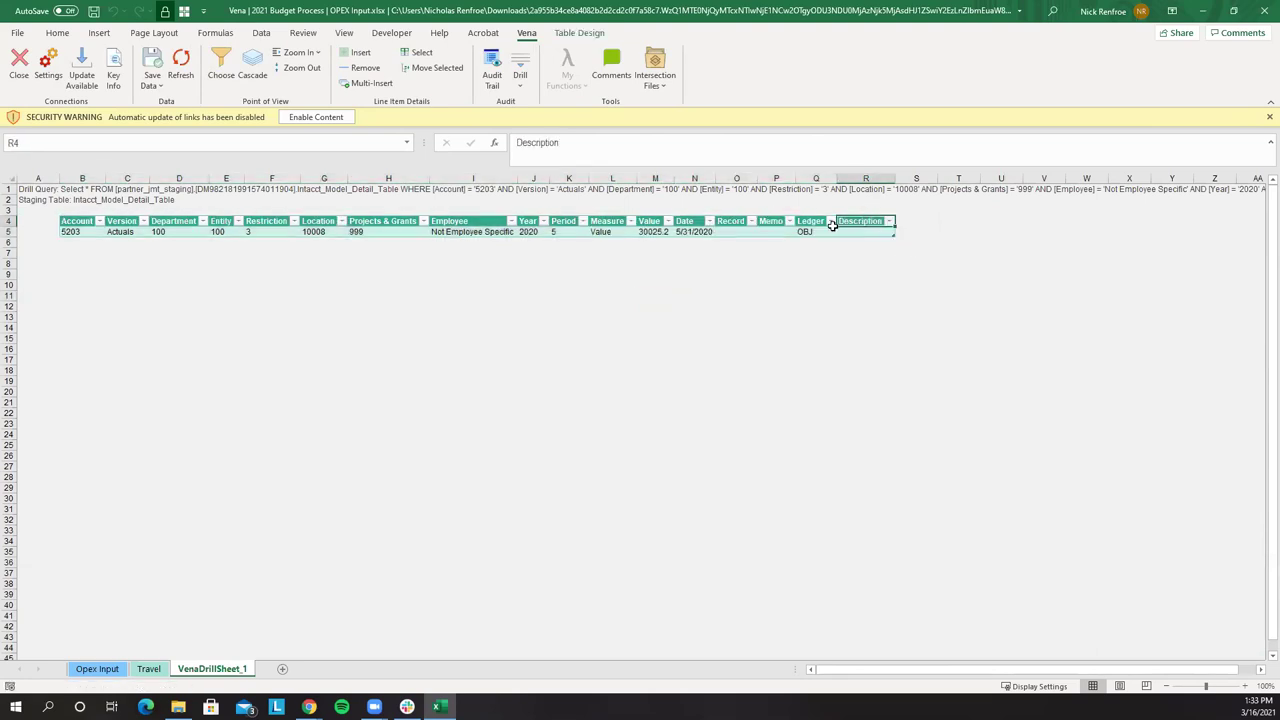
left_click(860, 262)
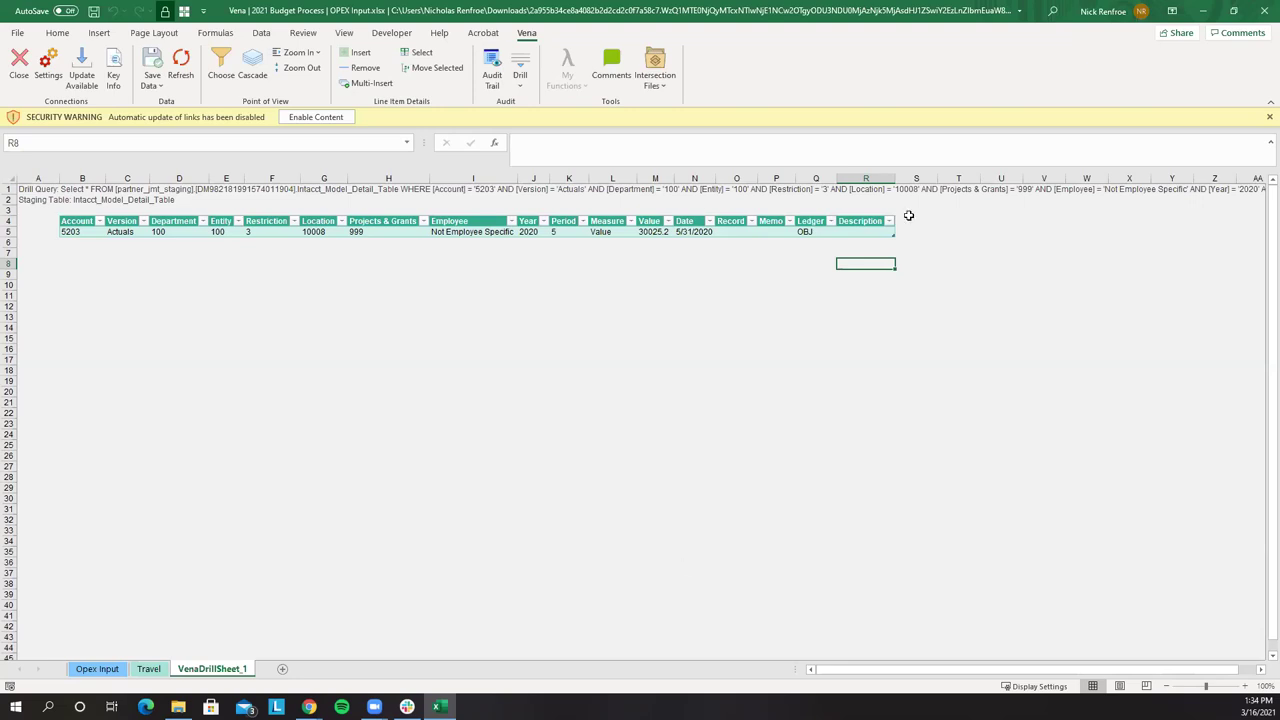
Delete VenaDrillSheet_1 and return to Opex Input at the 2021 Bad Debt row
right_click(198, 669)
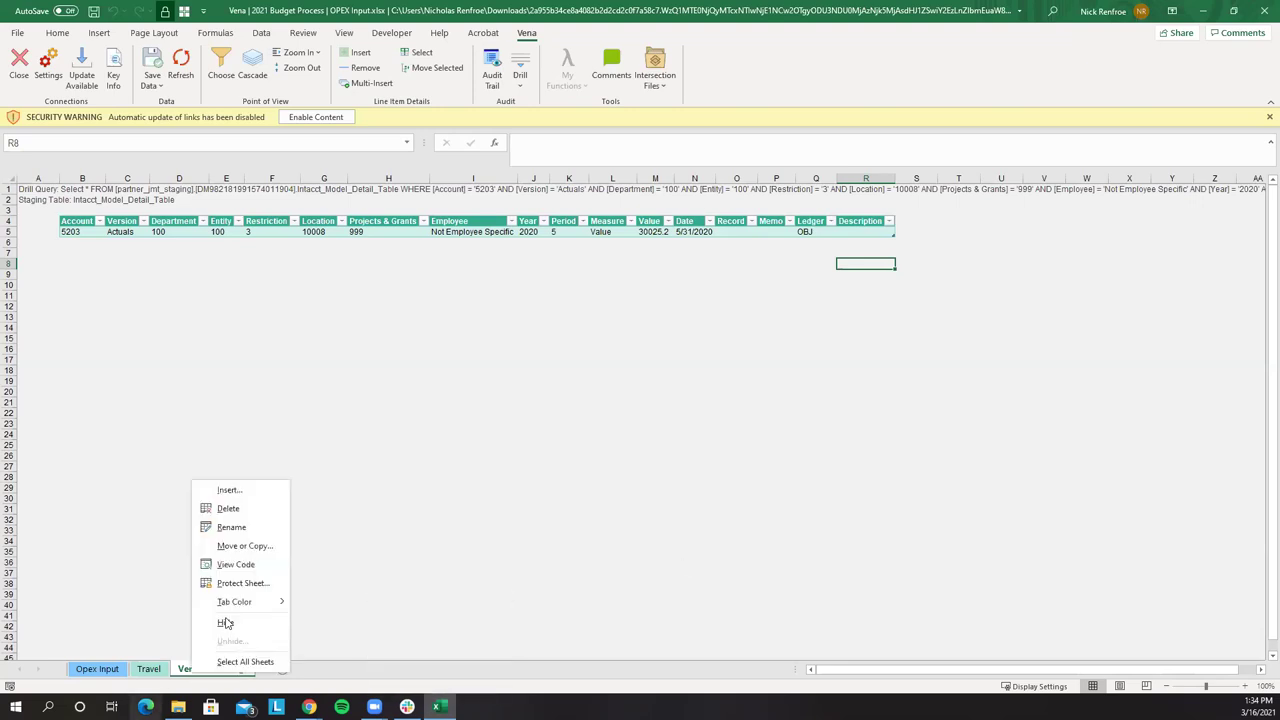
left_click(228, 508)
left_click(616, 390)
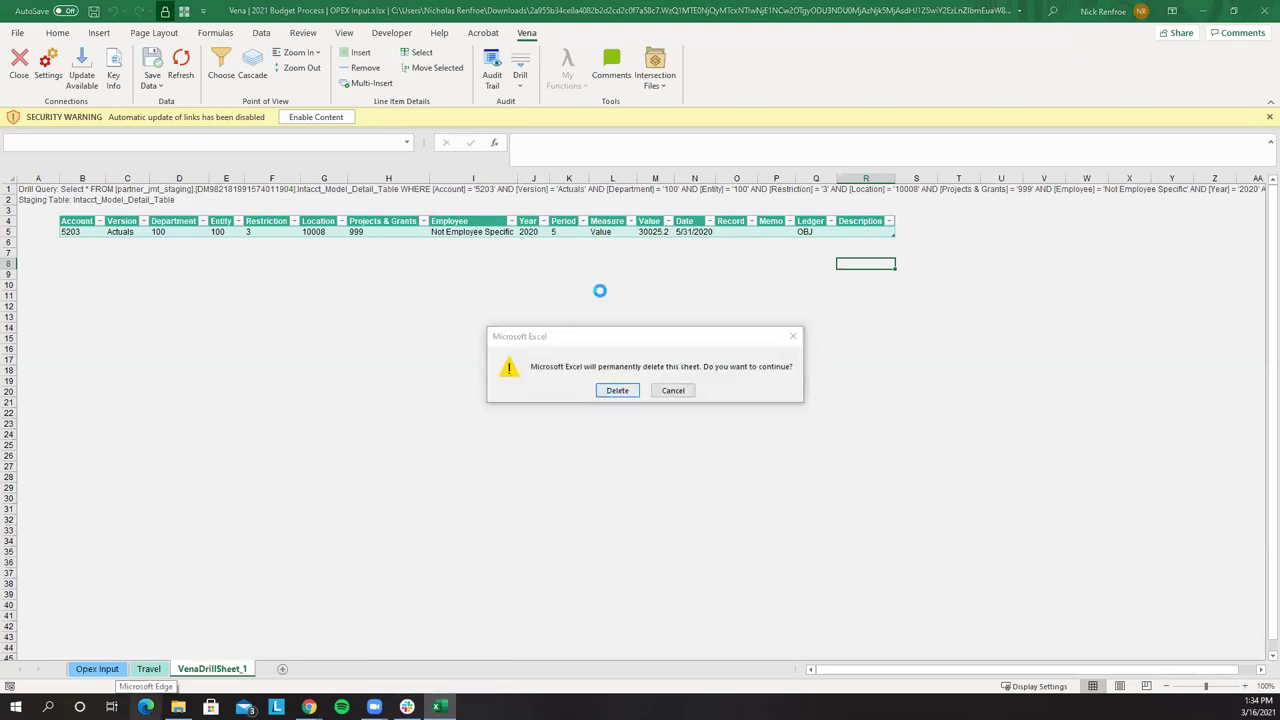
left_click(99, 669)
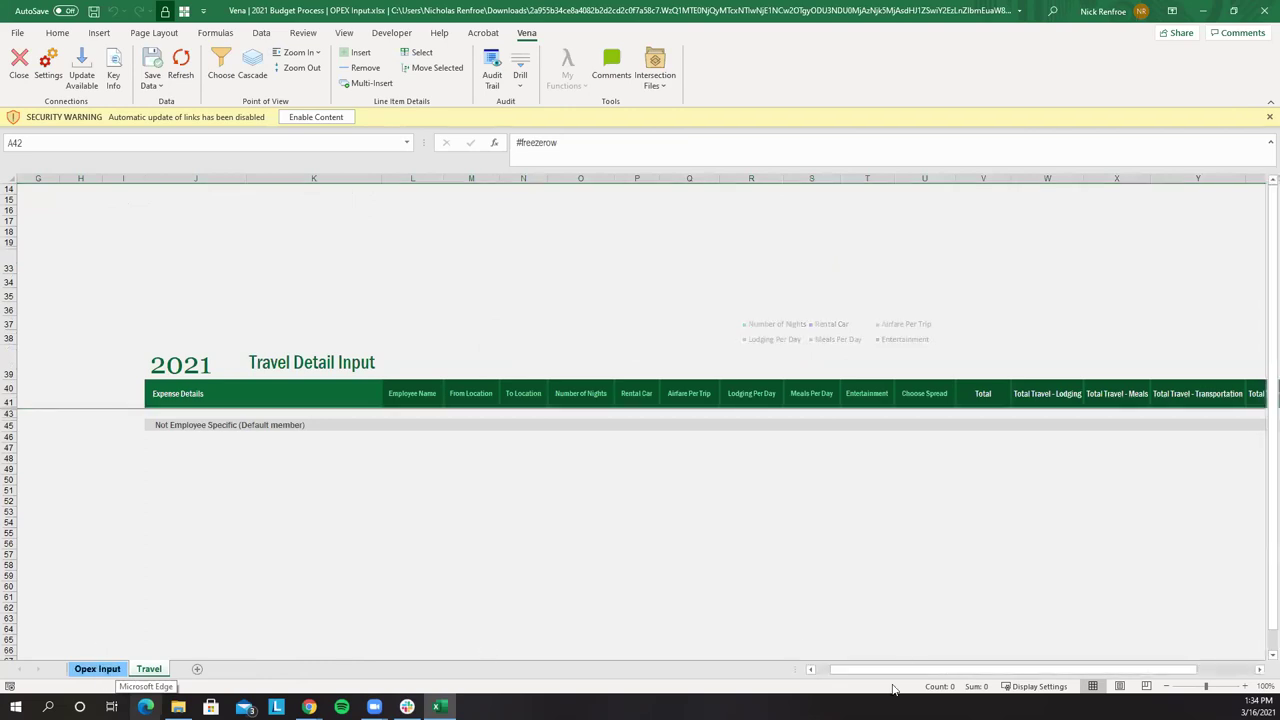
left_click(733, 504)
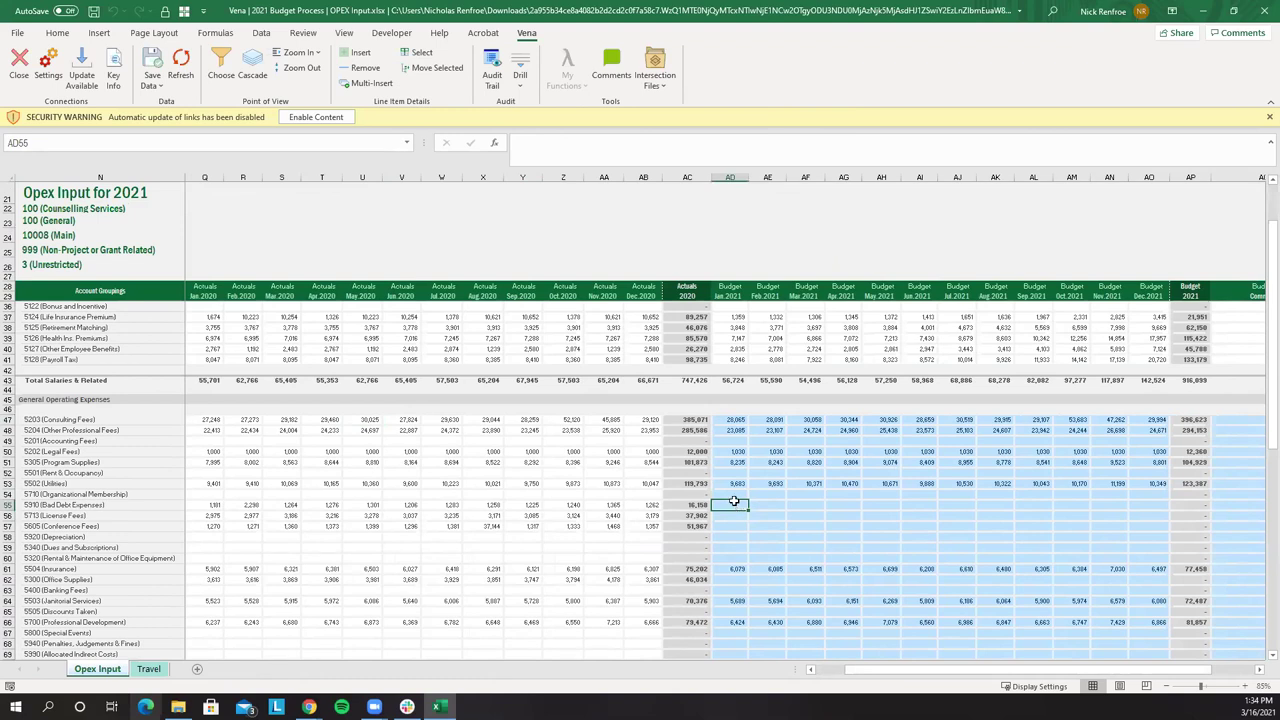
Enter =Q55*1.03 in AD55 and fill it across to AO55 for 2021 Bad Debt Expenses
scroll(735, 505, "up", 1, "ctrl")
scroll(927, 663, "up", 3, "ctrl")
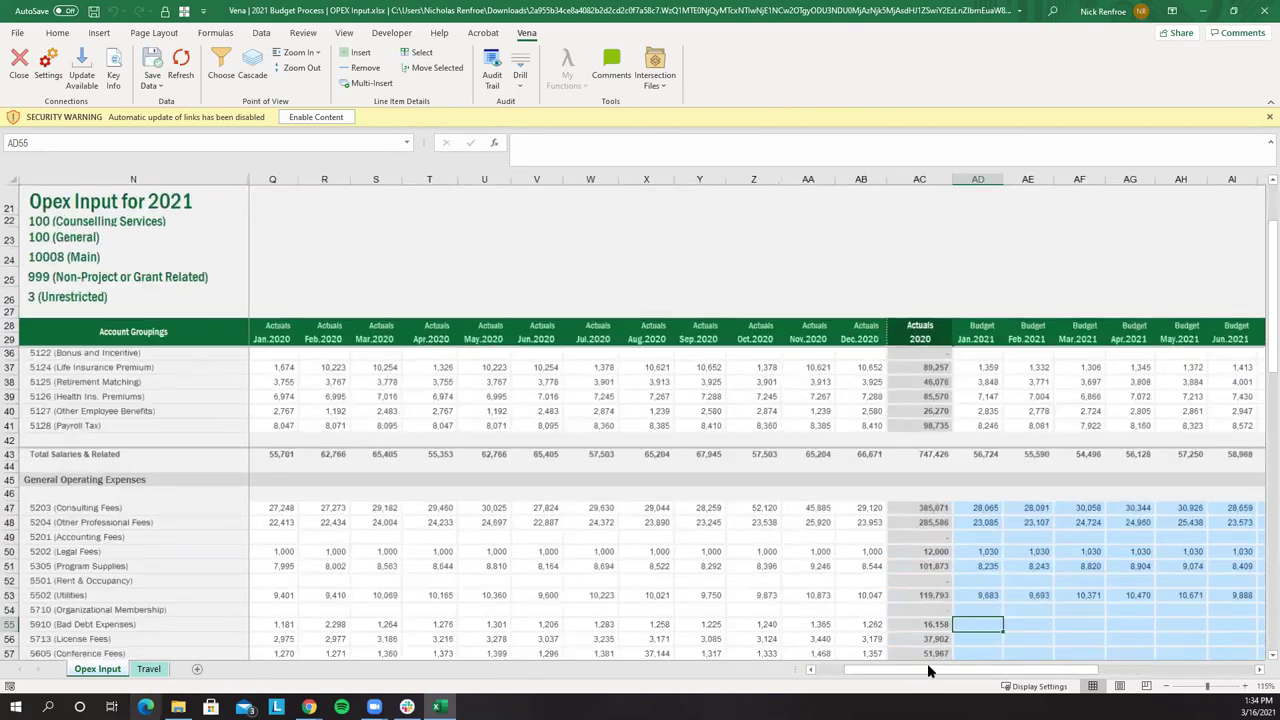
left_click_drag(927, 663, 933, 665)
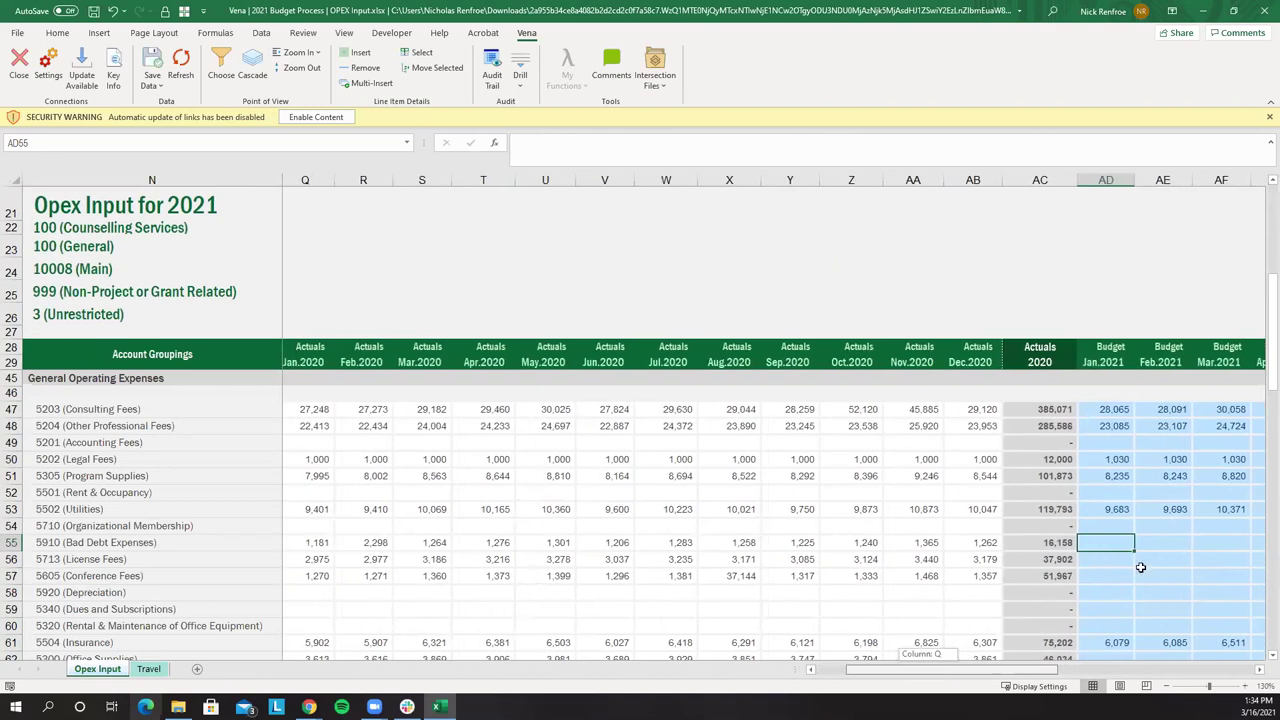
scroll(1180, 557, "down", 1, "ctrl")
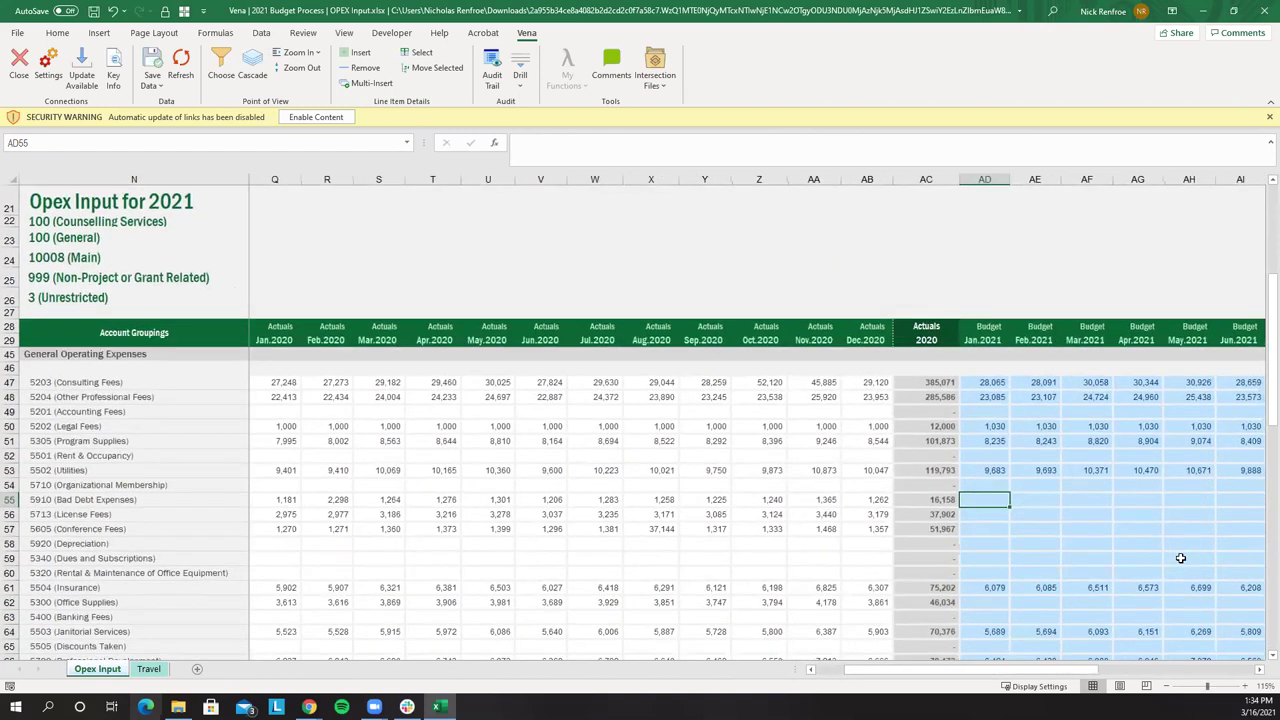
type("=")
key("Left")
key("Left")
key("Left")
key("Left")
key("Left")
key("Left")
key("Left")
key("Left")
key("Left")
key("Left")
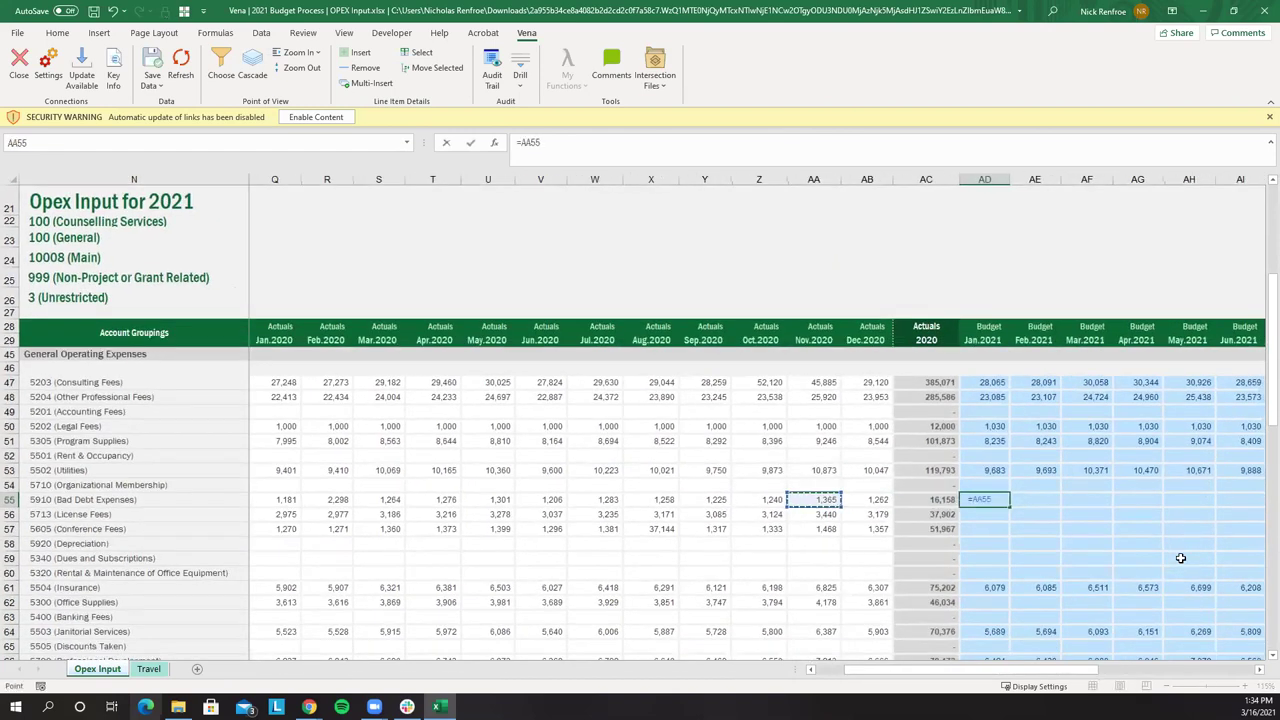
key("Left")
key("Left")
key("Left")
key("Left")
key("Right")
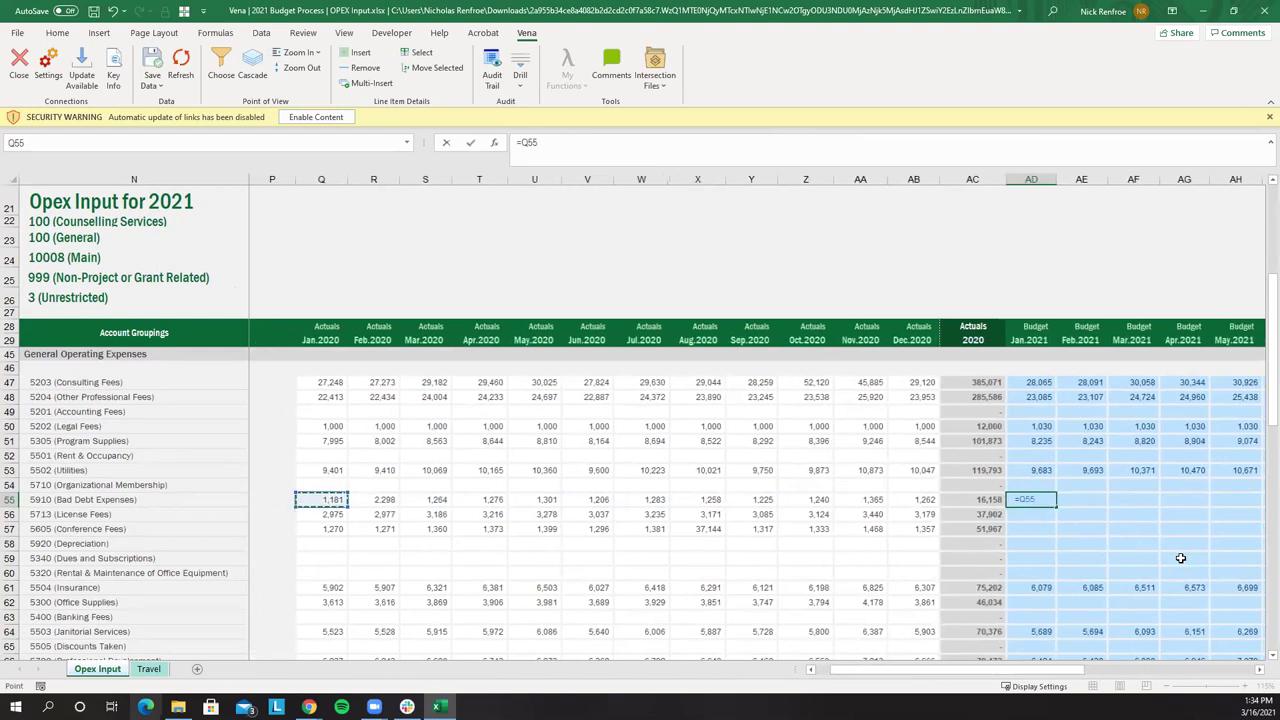
type("*1.03")
key("Return")
left_click(1040, 500)
mouse_move(1055, 506)
left_mouse_down()
mouse_move(1265, 478)
mouse_move(1040, 500)
left_mouse_up()
left_click(906, 514)
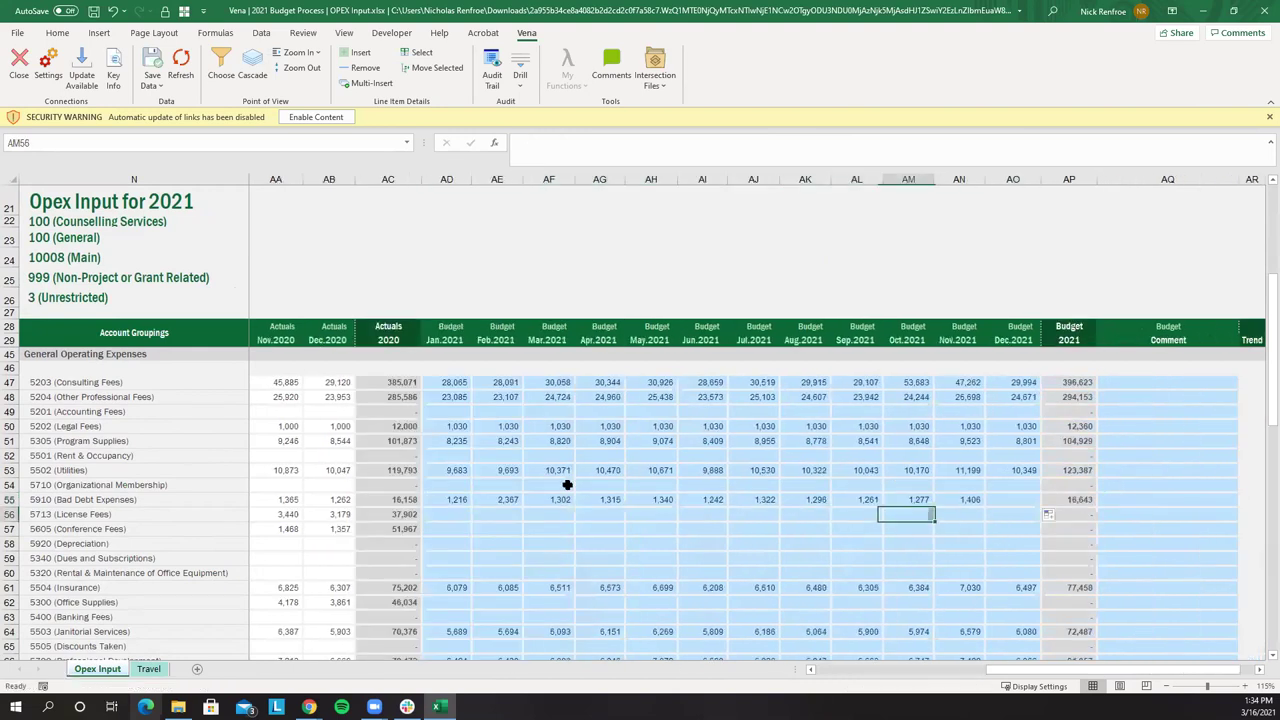
Budget 2021 Conference Fees at 650, 300 and 540 for January–March
left_click(458, 527)
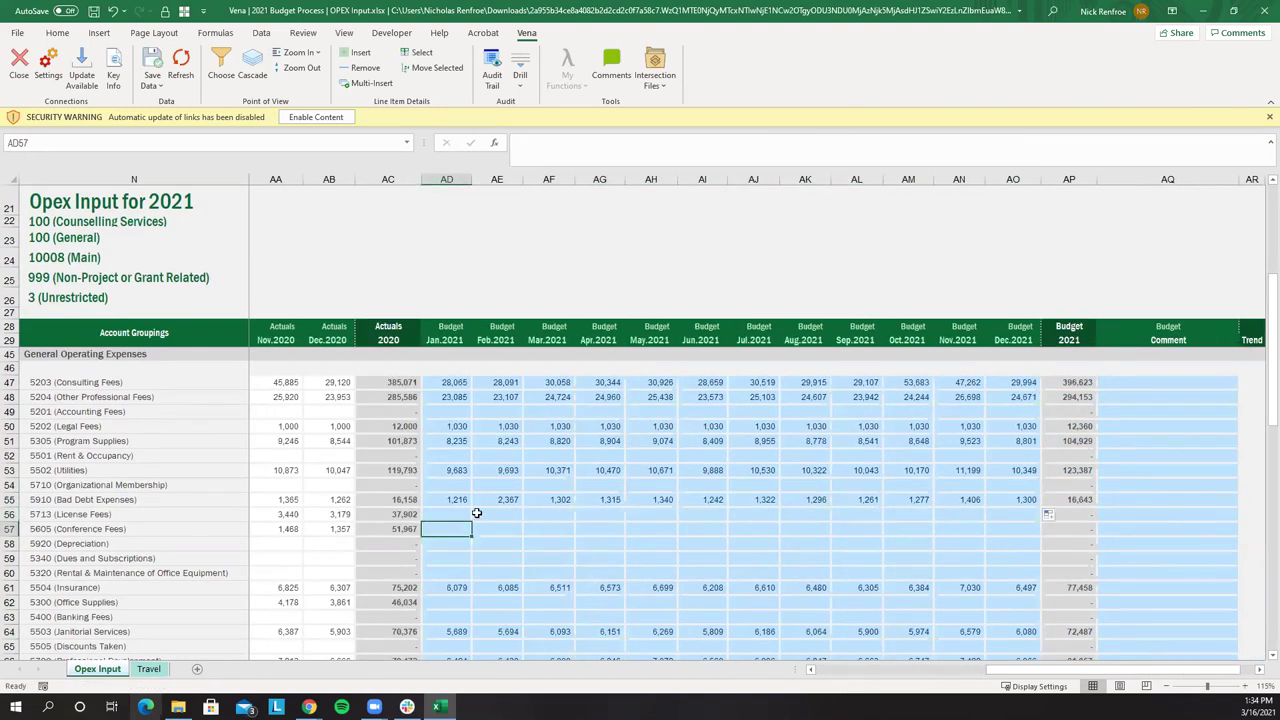
key("Left")
key("Right")
type("650")
key("Tab")
type("300")
key("Tab")
type("540")
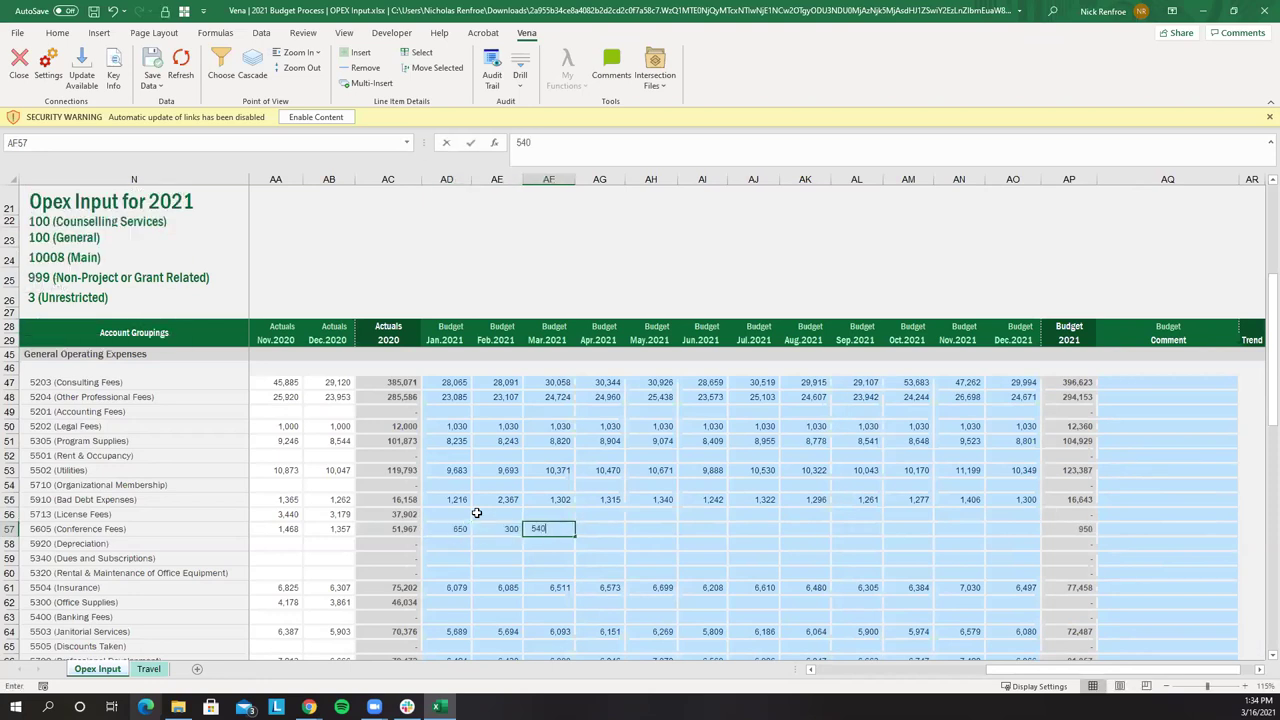
left_click(614, 541)
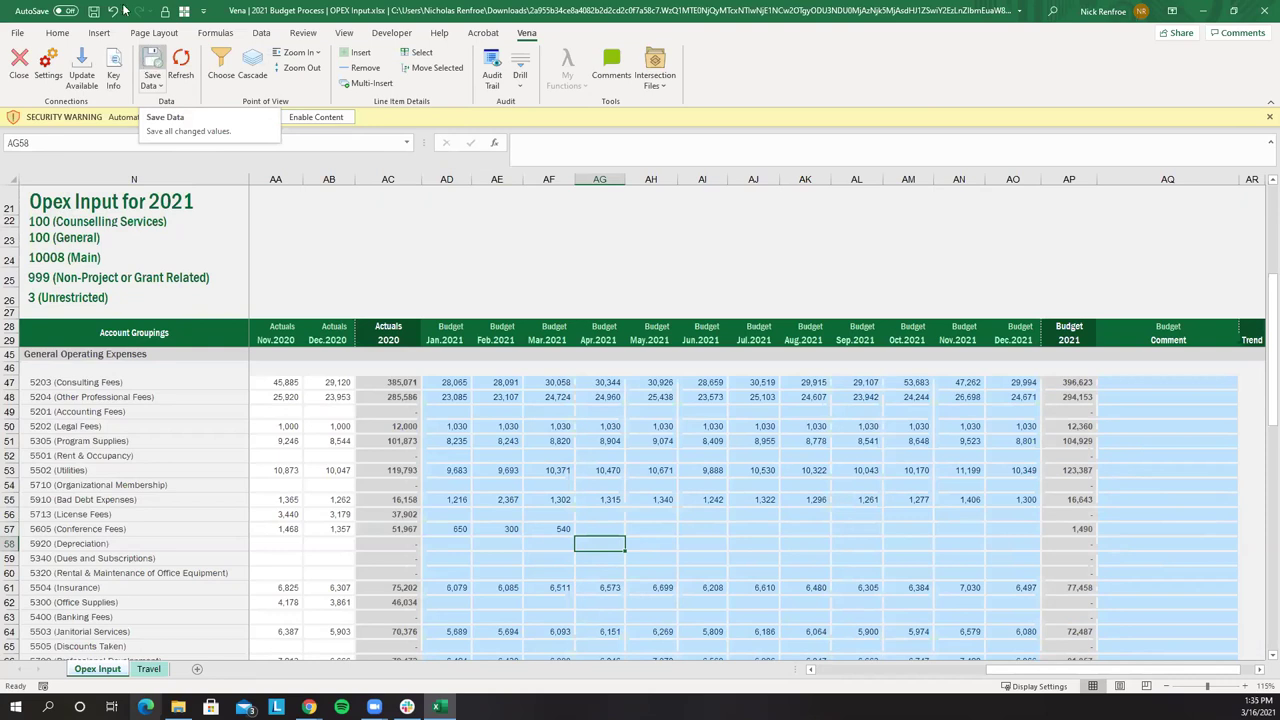
Save the edited budget values and load the template for location 10010 (Vance)
left_click(152, 66)
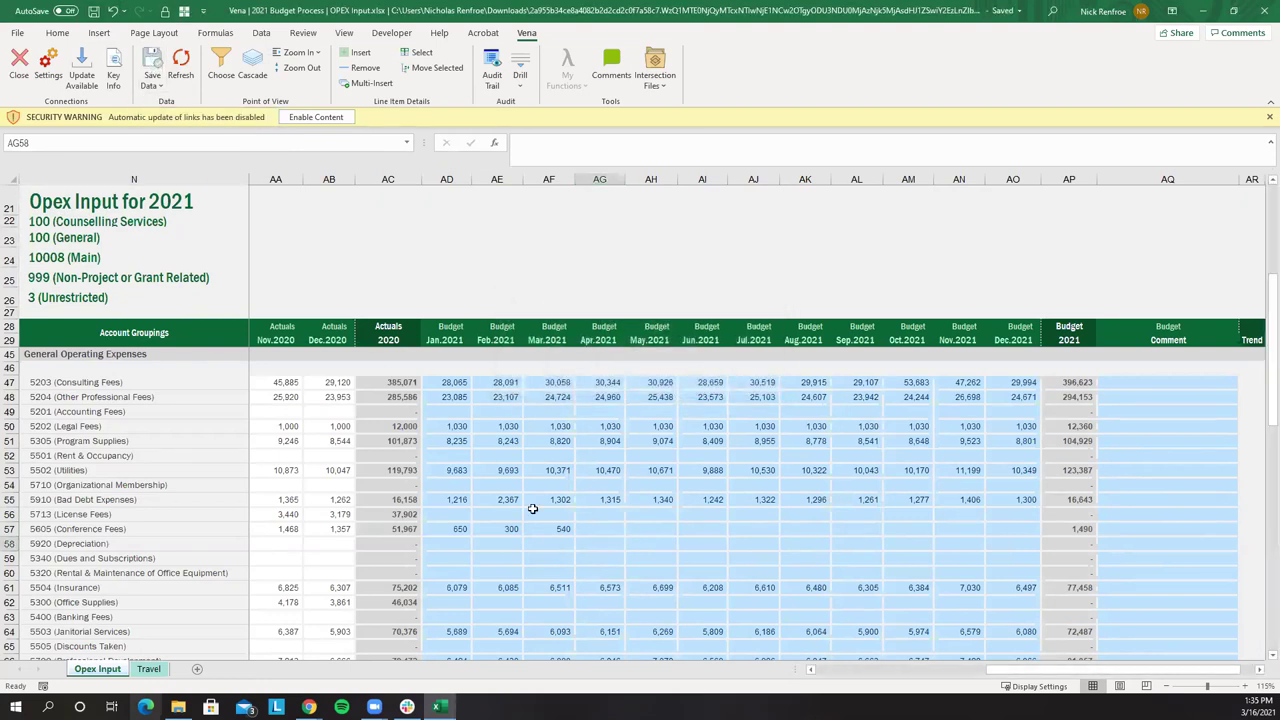
left_click(222, 70)
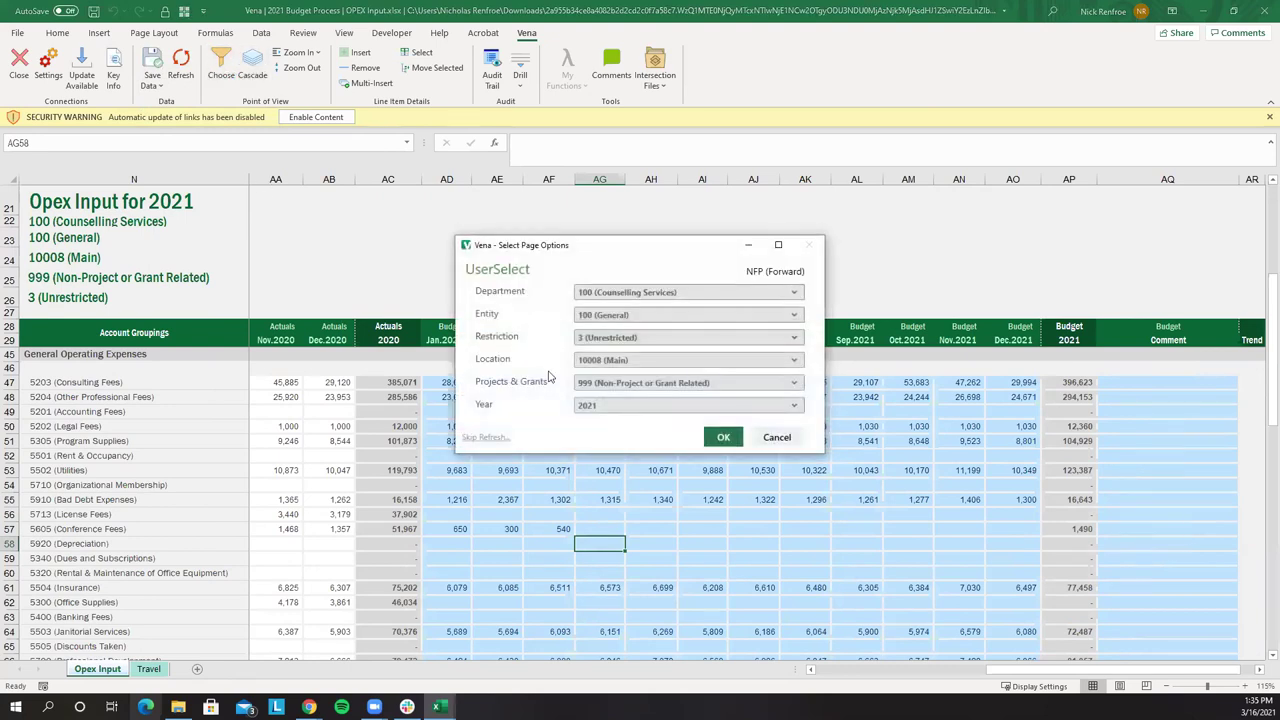
left_click(594, 362)
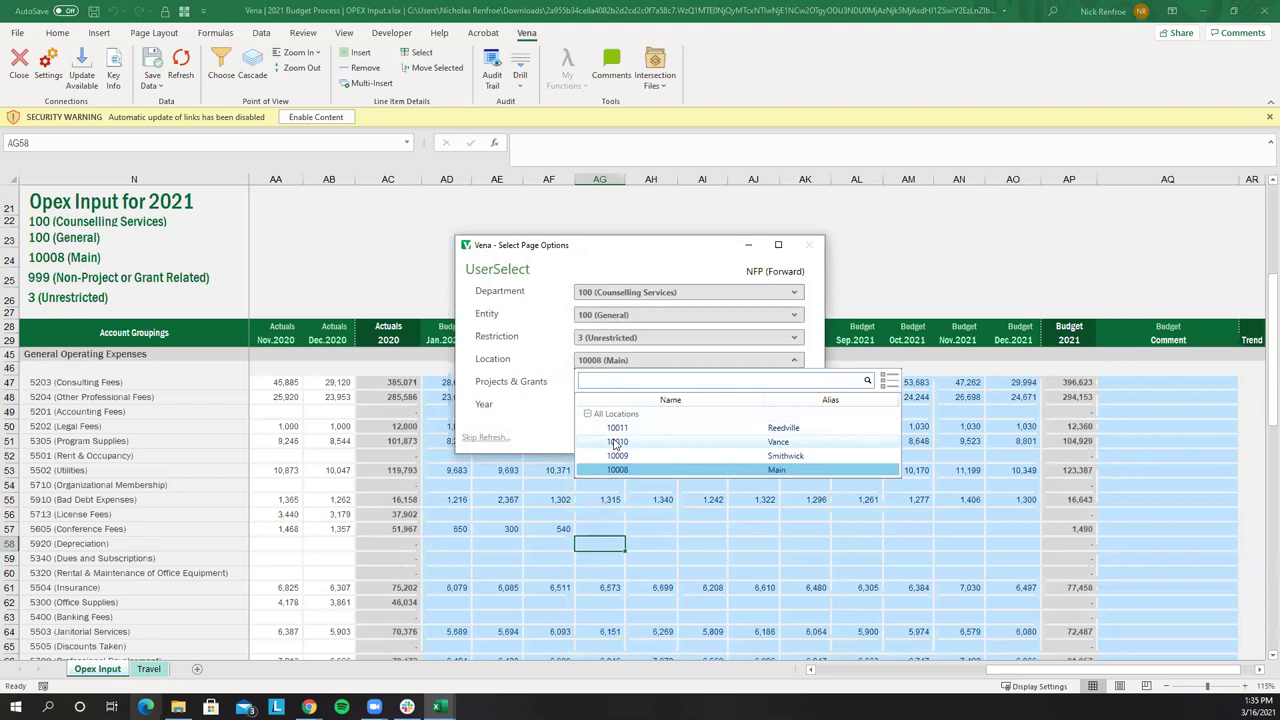
left_click(617, 441)
left_click(724, 436)
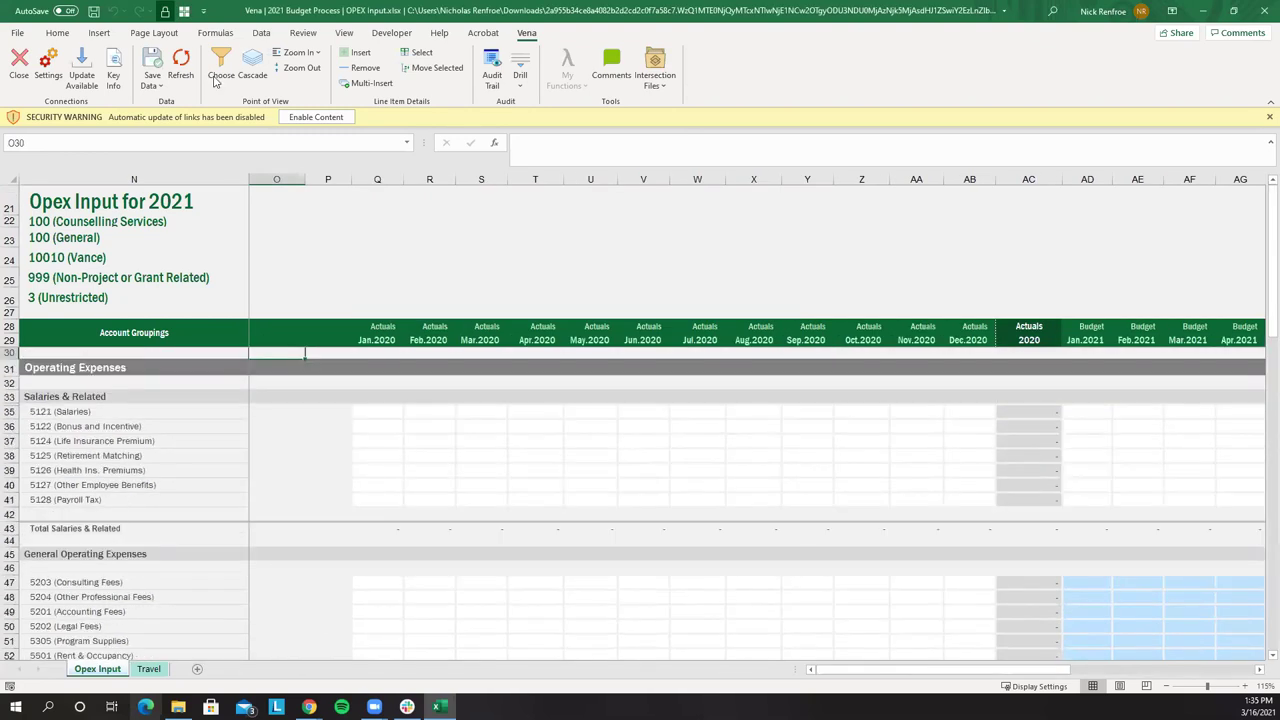
Reload the Opex Input template for location 10008 (Main)
left_click(220, 75)
left_click(602, 362)
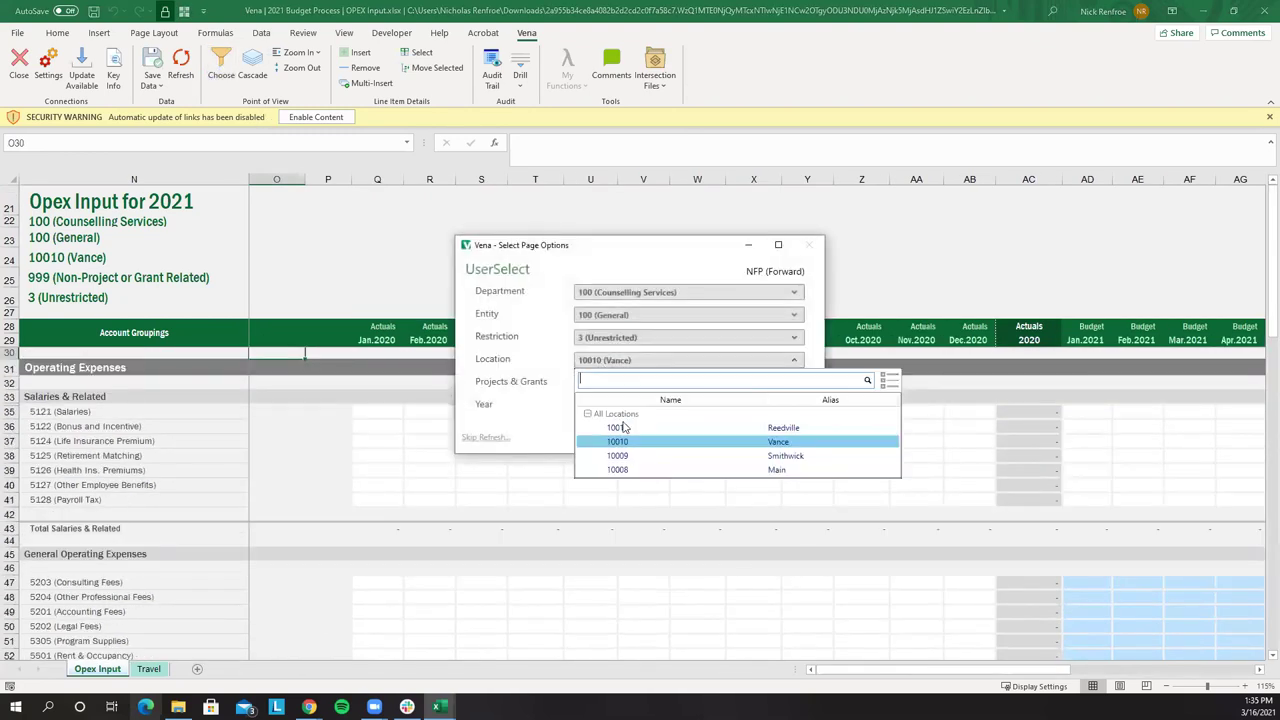
left_click(633, 469)
left_click(718, 434)
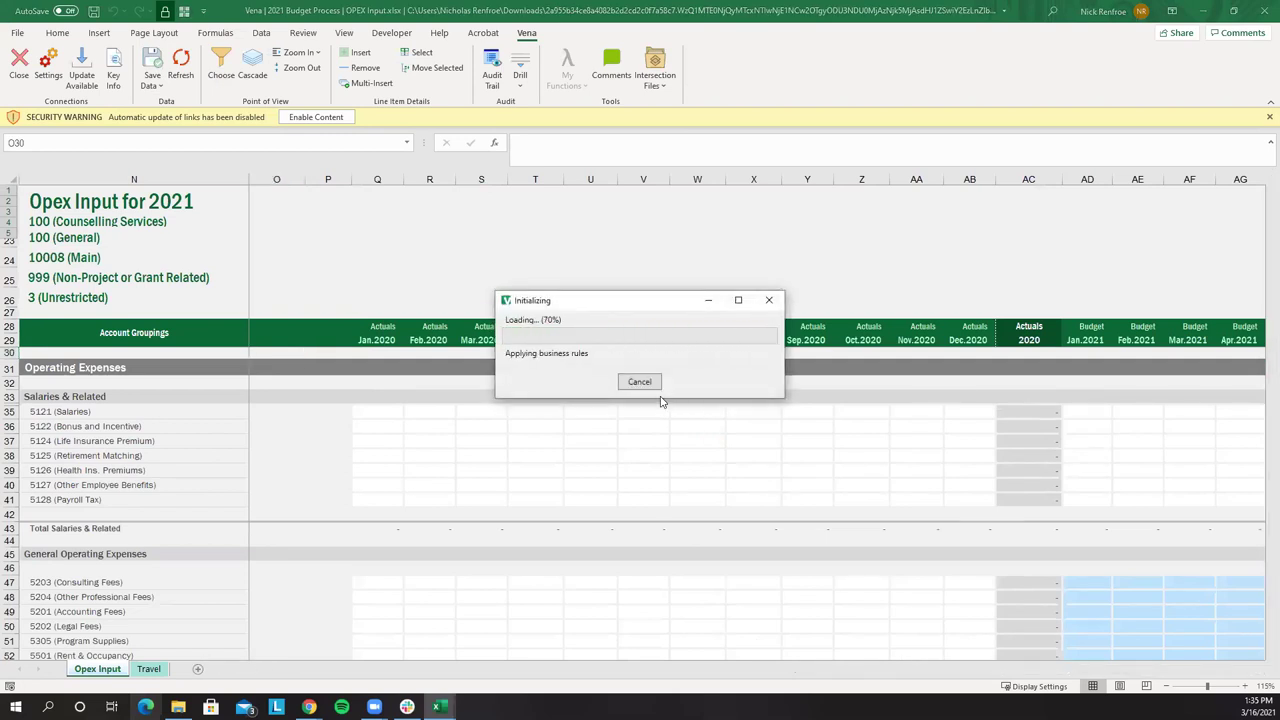
scroll(946, 608, "down", 7)
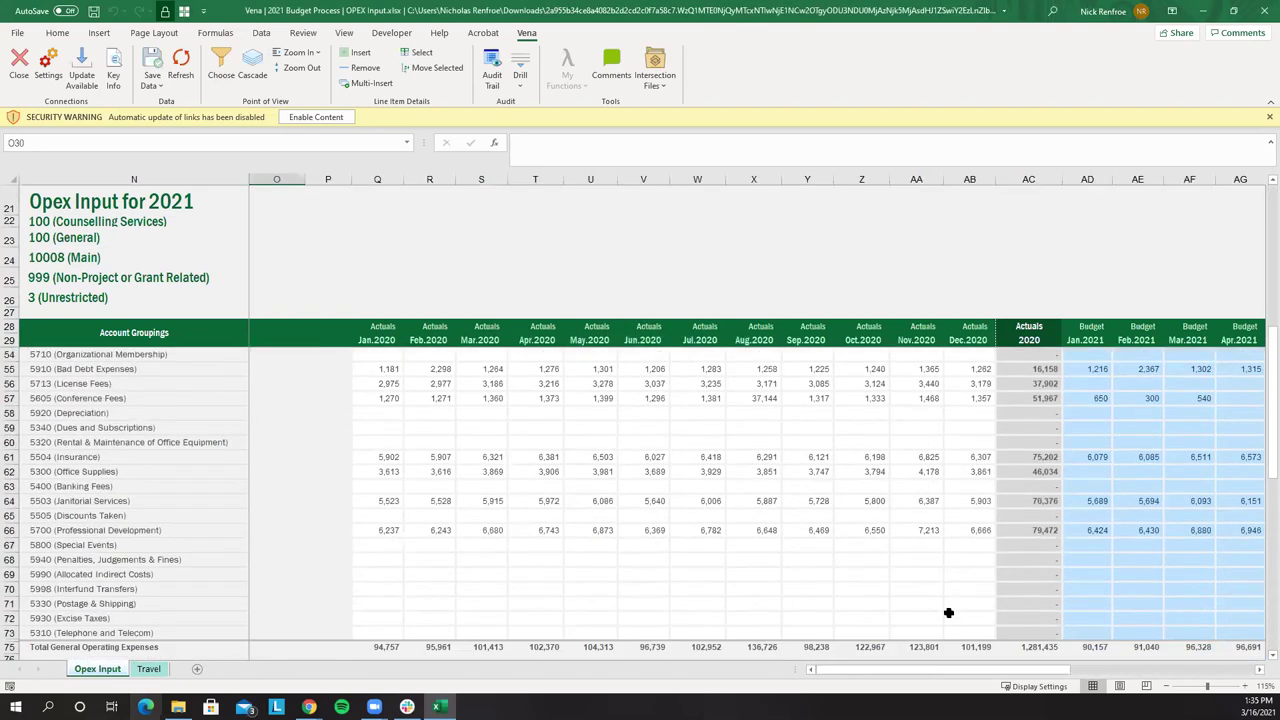
left_click(1103, 424)
key("Right")
key("Right")
key("Right")
key("Right")
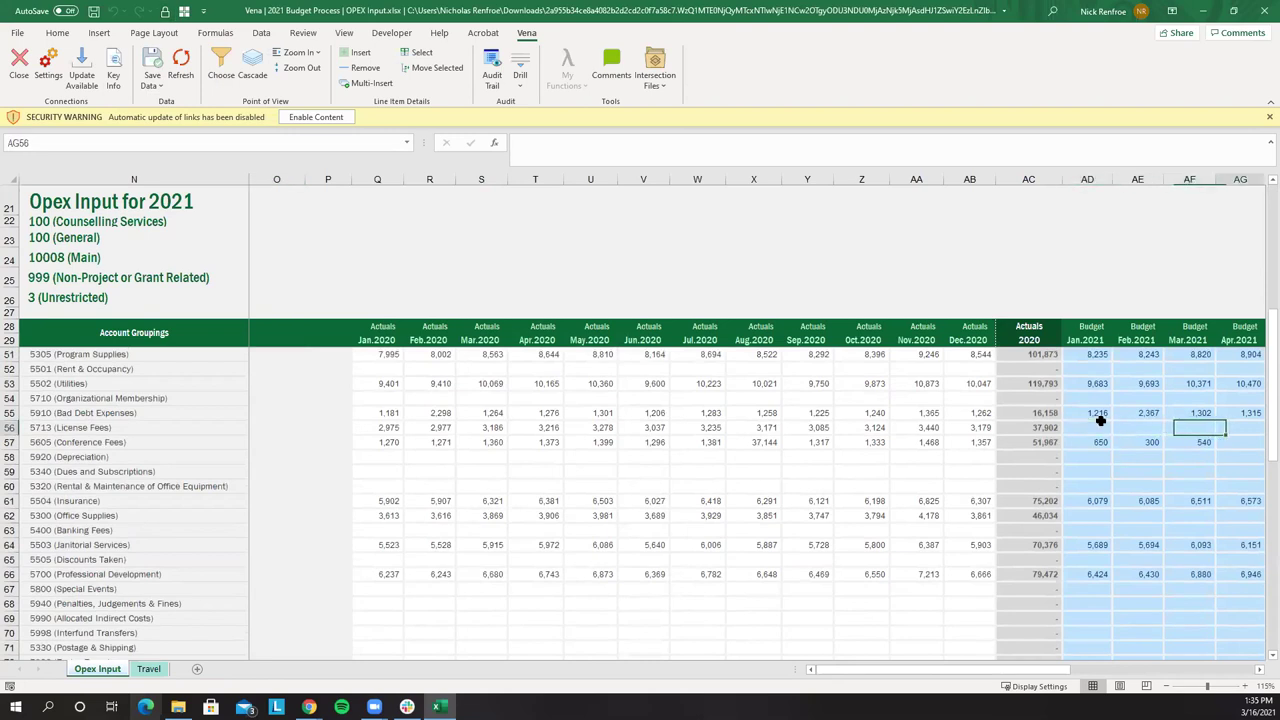
key("Right")
key("Right")
key("Right")
key("Right")
key("Right")
key("Right")
key("Right")
key("Right")
key("Right")
key("Up")
key("Left")
key("Left")
key("Left")
key("Left")
key("Left")
key("Left")
key("Left")
key("Left")
key("Left")
key("Left")
key("Left")
key("Left")
key("Left")
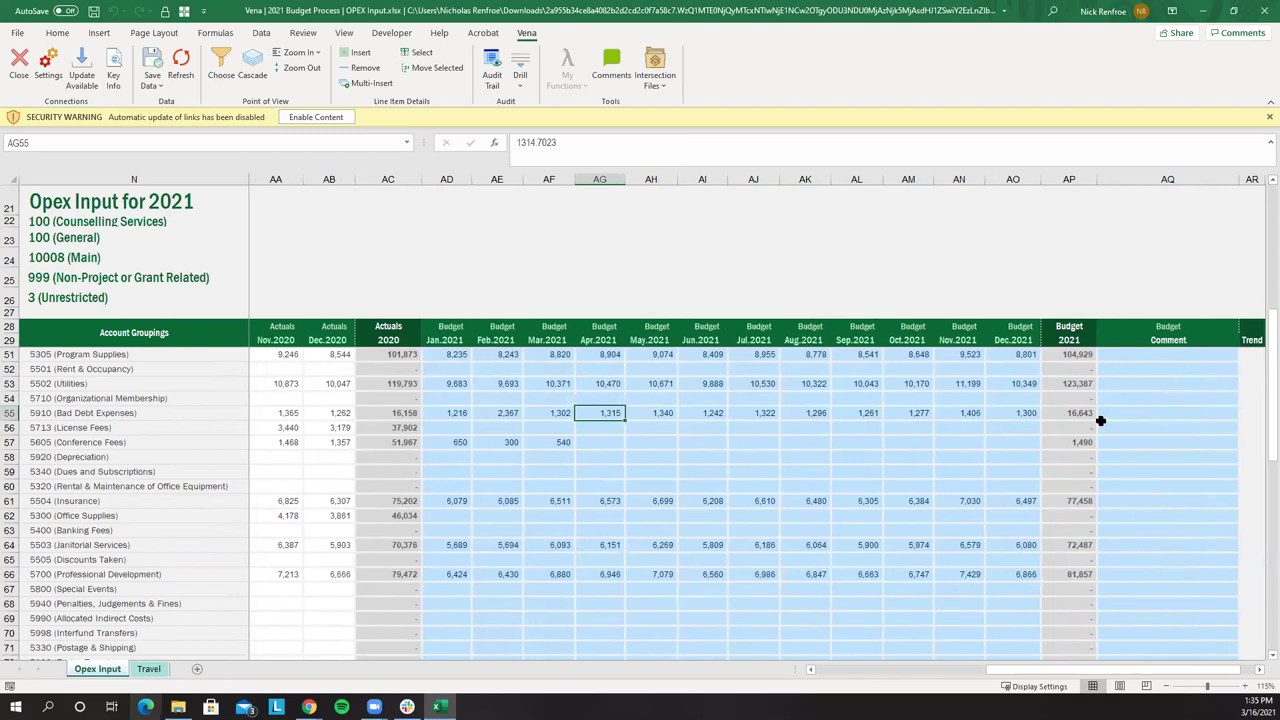
key("Down")
key("Down")
key("Right")
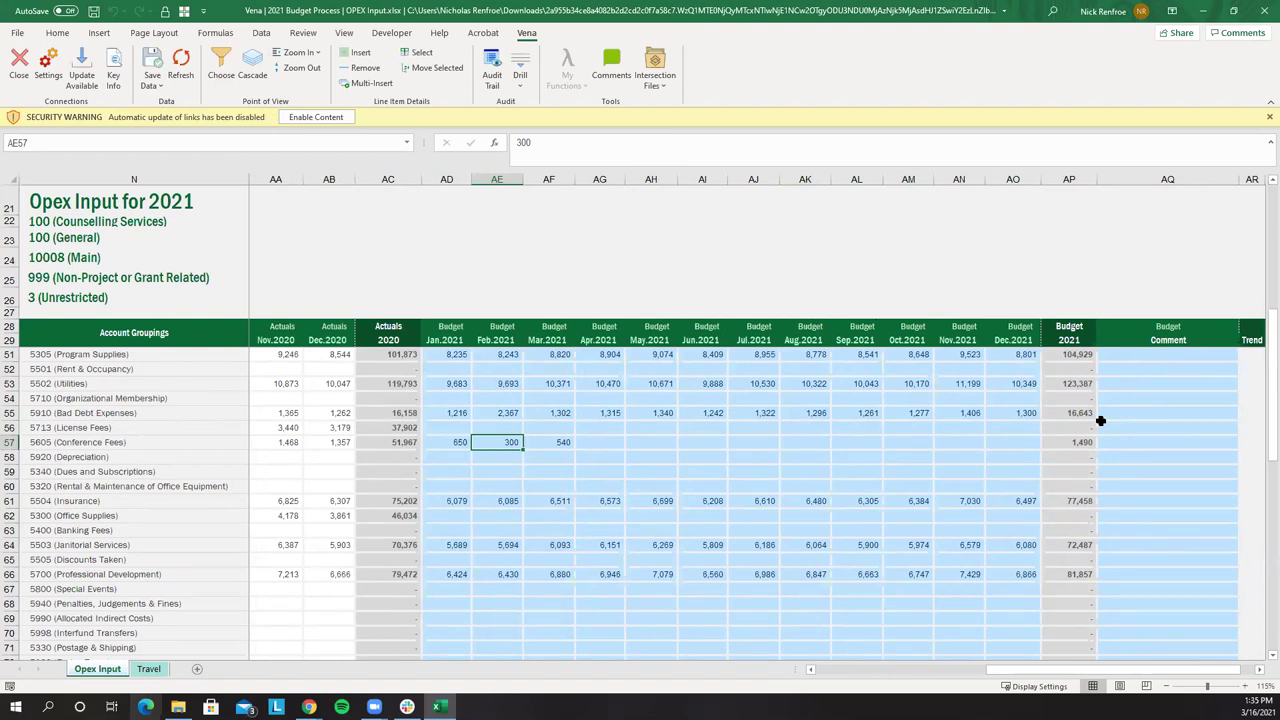
left_click(454, 444)
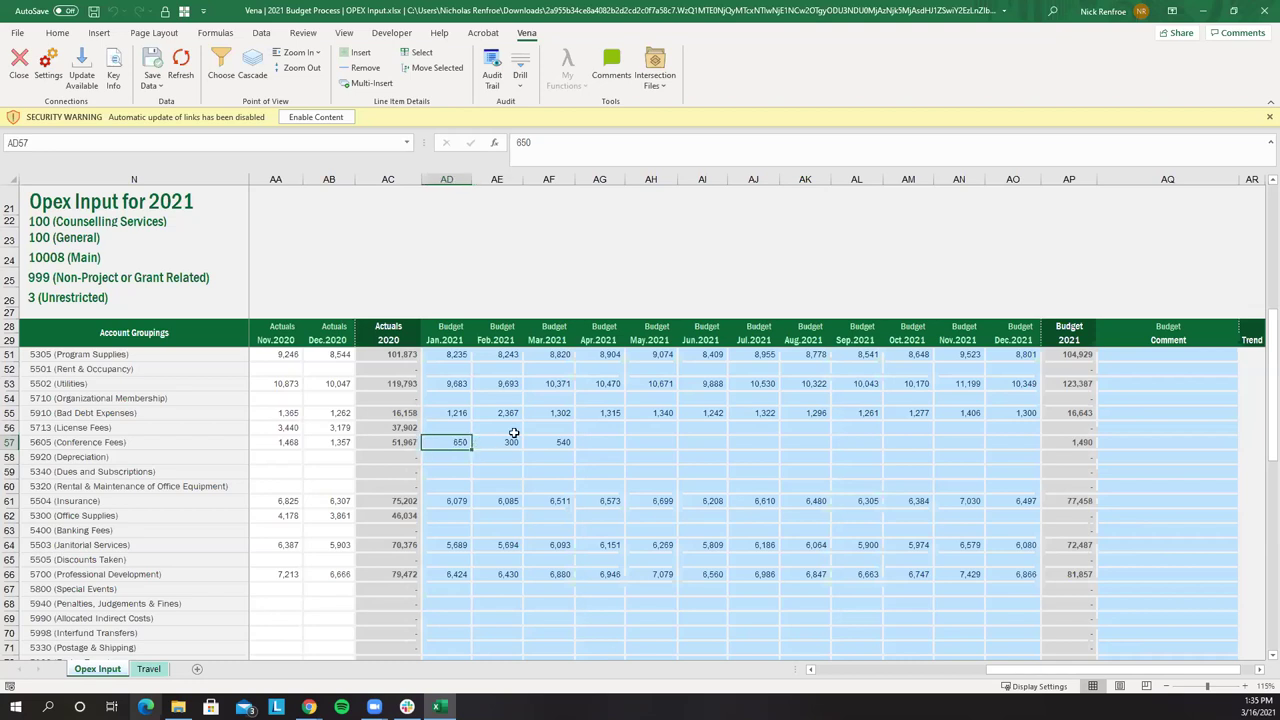
left_click(493, 72)
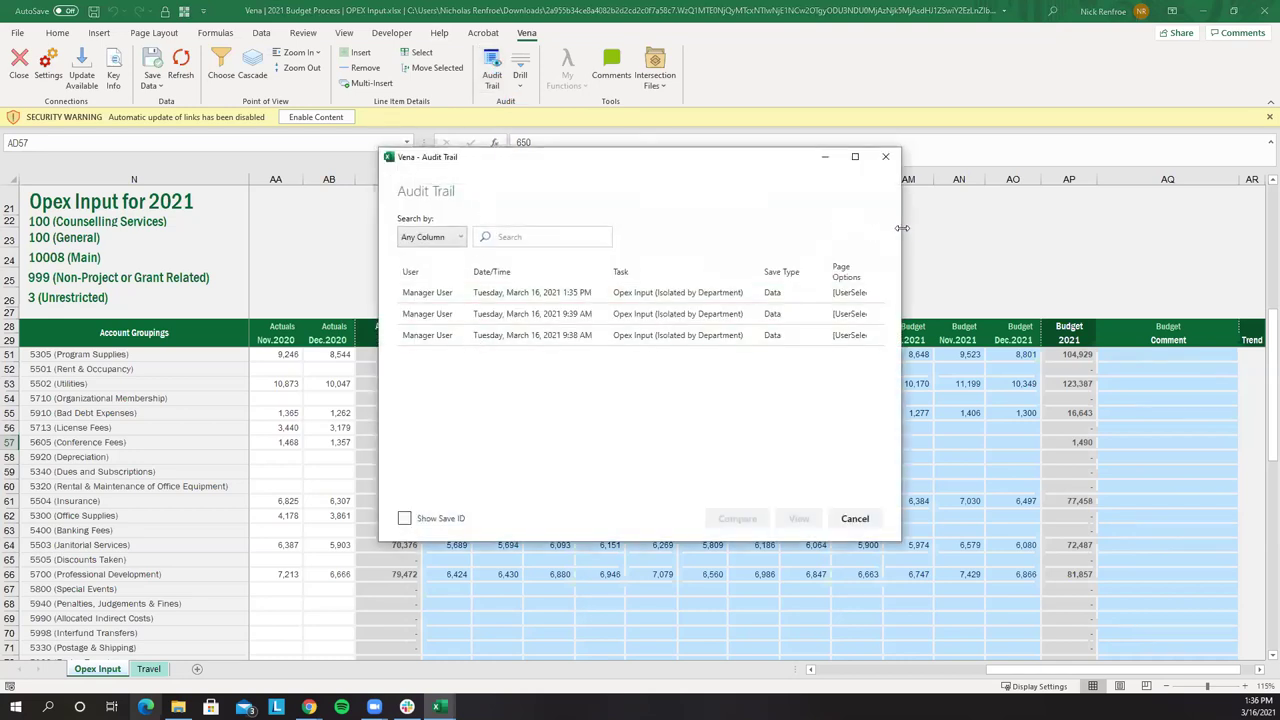
left_click_drag(901, 228, 1171, 228)
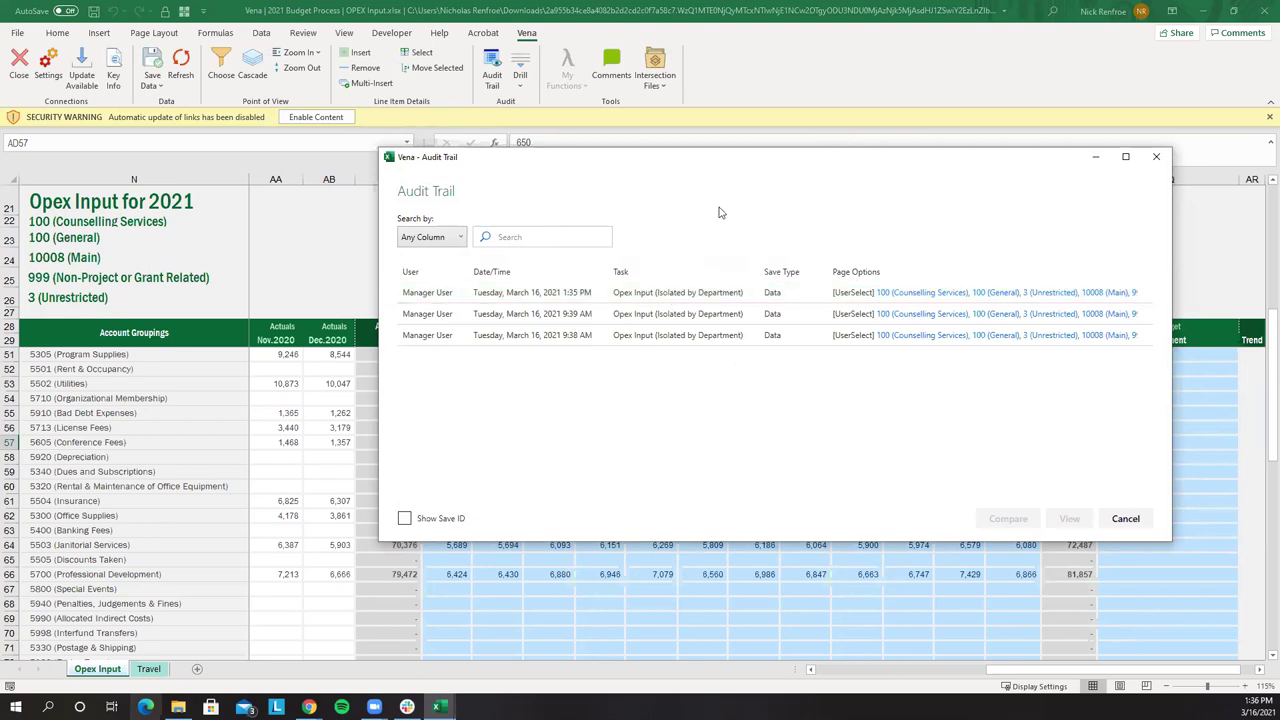
left_click_drag(557, 157, 369, 131)
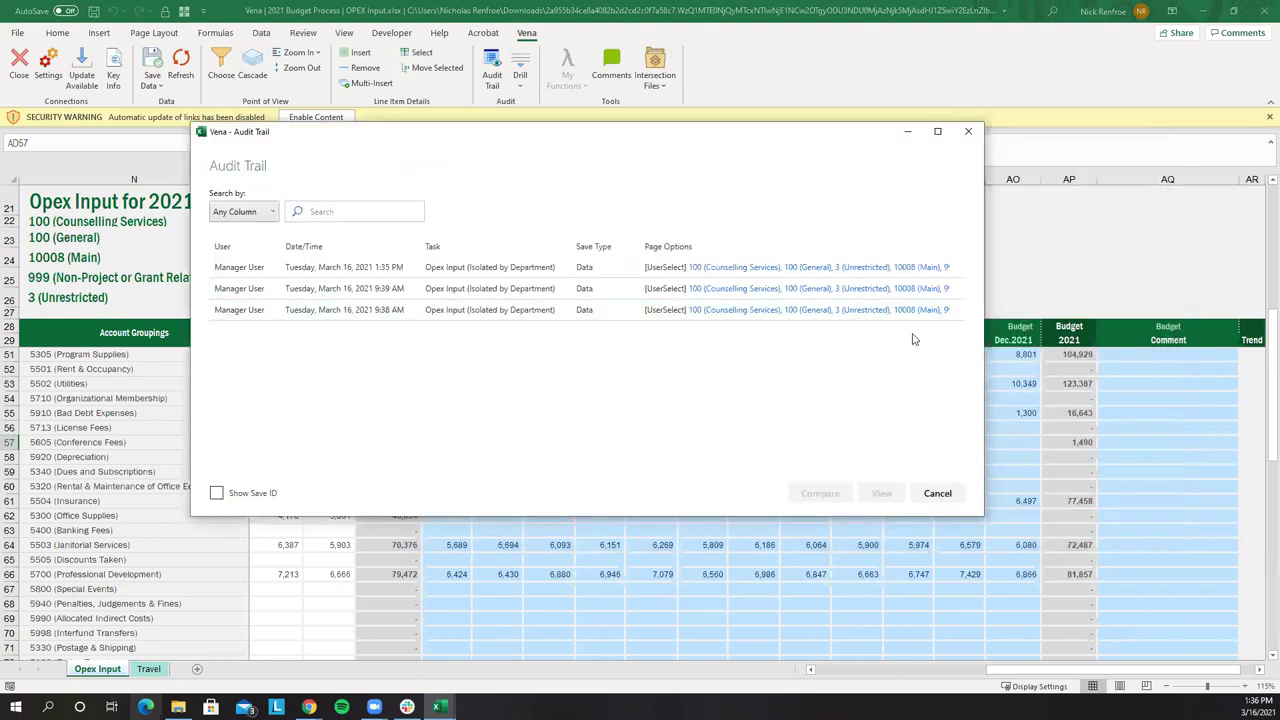
left_click_drag(984, 340, 1188, 323)
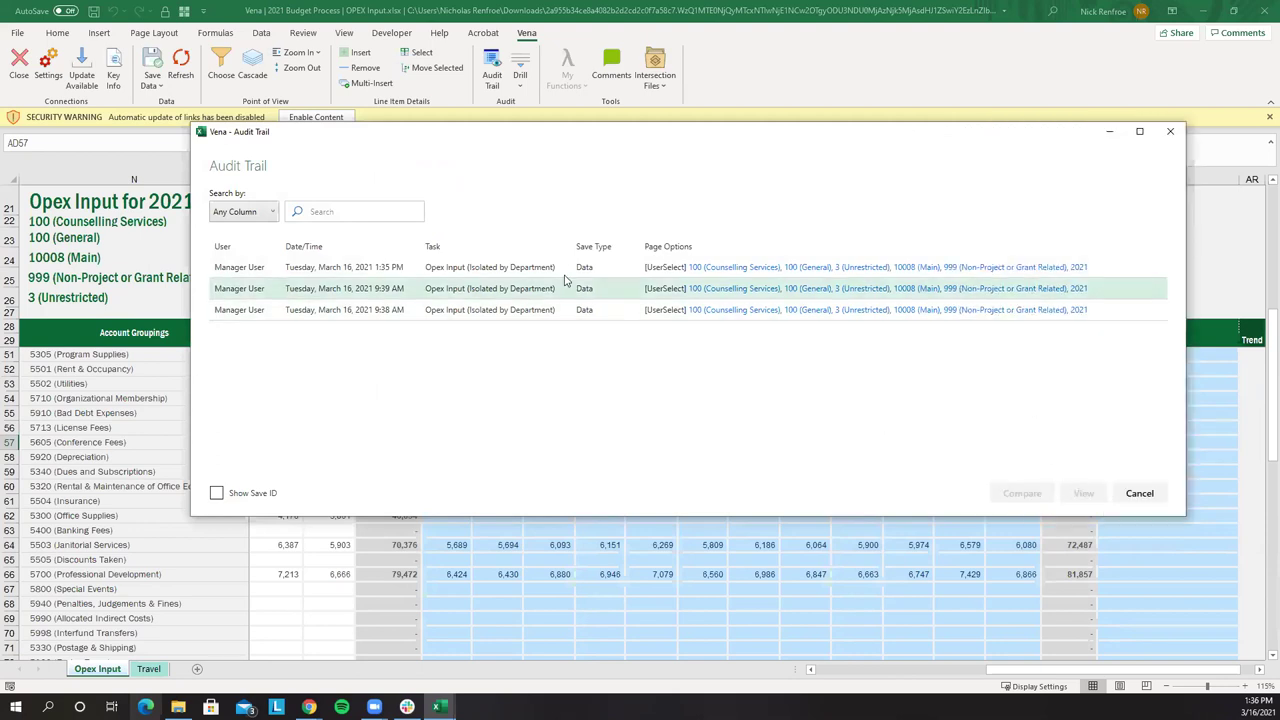
left_click(565, 271)
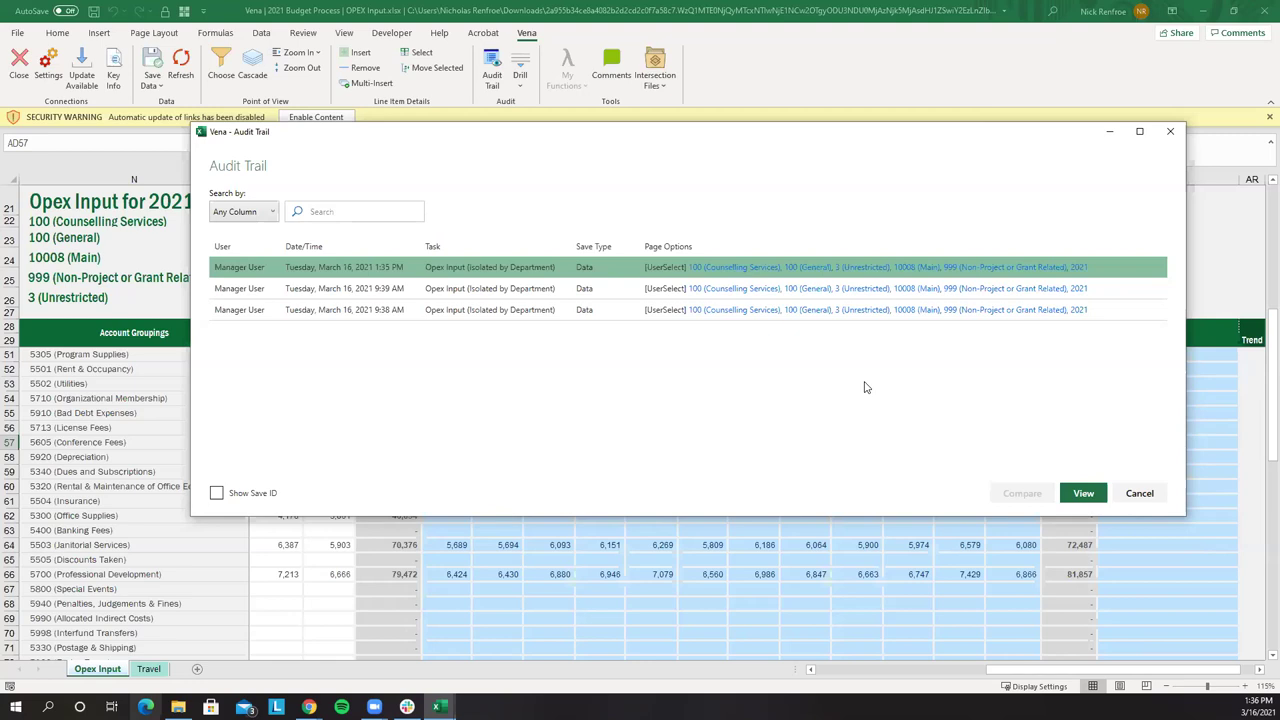
left_click(1140, 493)
left_click(540, 471)
Delete the Jan–Dec 2021 budget cells AD53:AO53 on the 5502 Utilities row
scroll(535, 465, "up", 3)
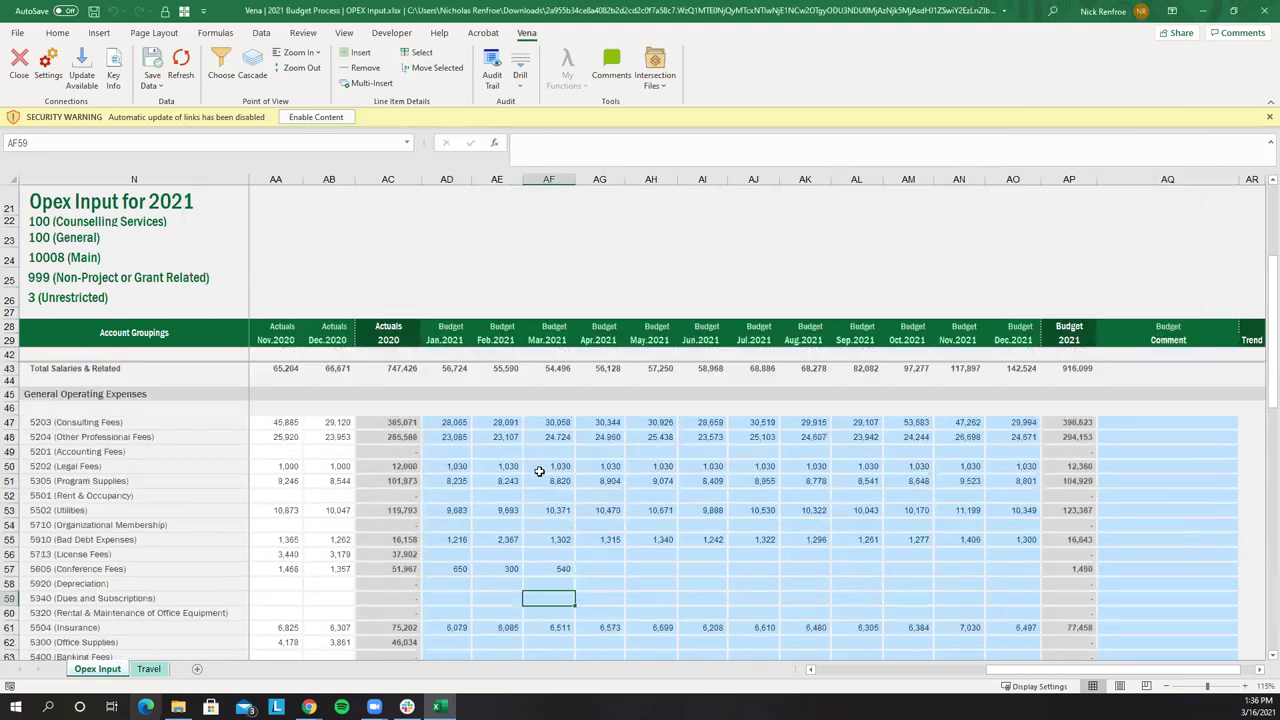
key("Up")
key("Up")
key("Up")
key("Up")
key("Up")
key("Up")
key("Up")
key("Up")
key("Up")
key("Up")
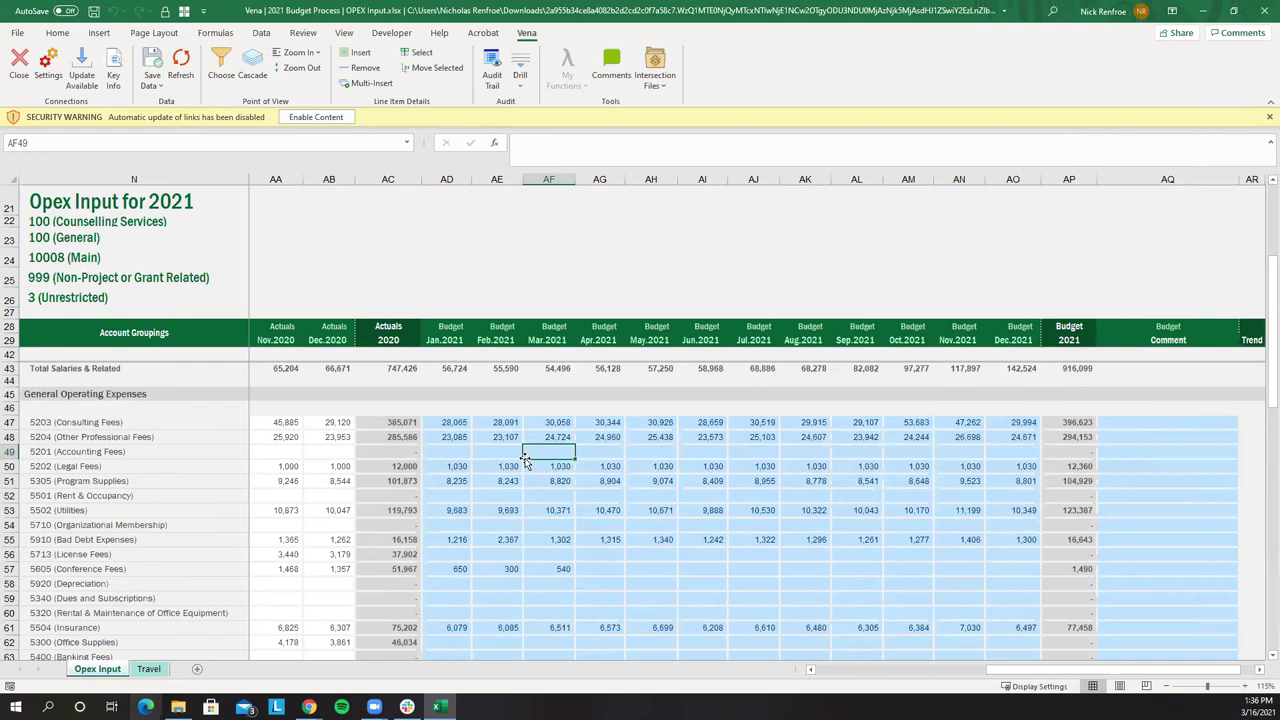
scroll(878, 649, "down", 1)
left_click_drag(1012, 673, 945, 640)
scroll(560, 563, "down", 3)
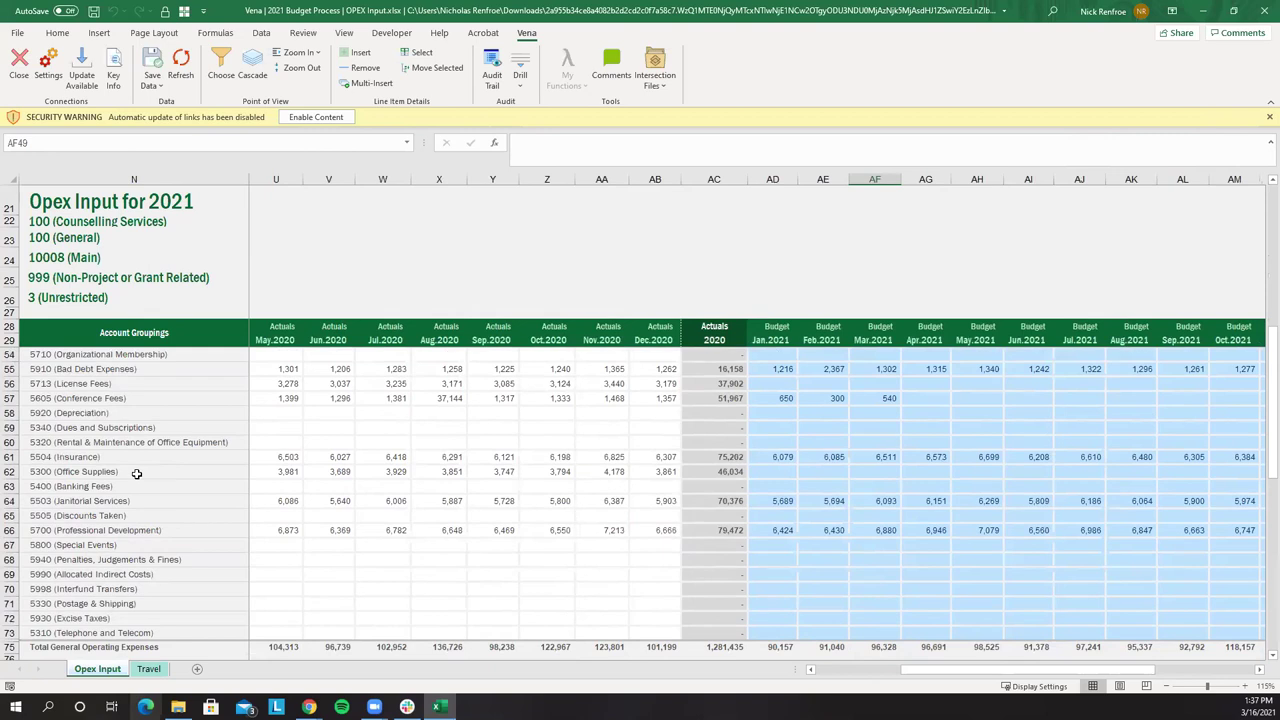
scroll(233, 477, "up", 1)
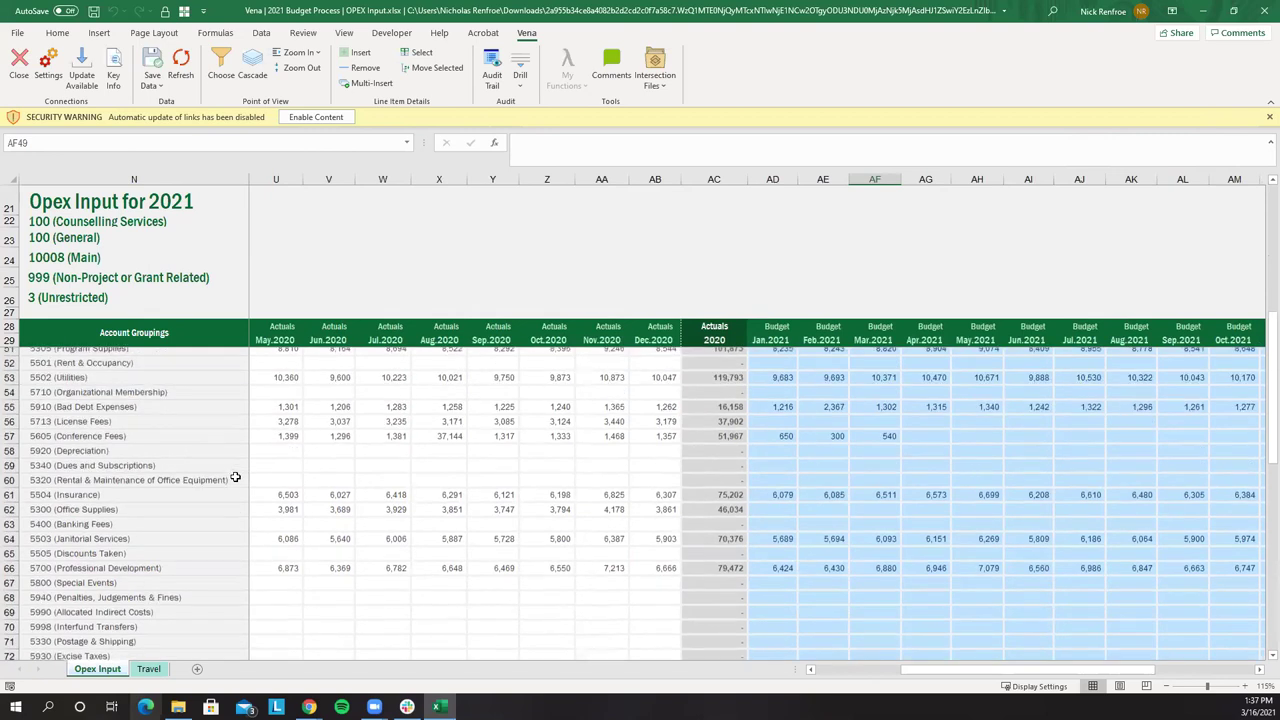
scroll(233, 477, "up", 1)
left_click(157, 428)
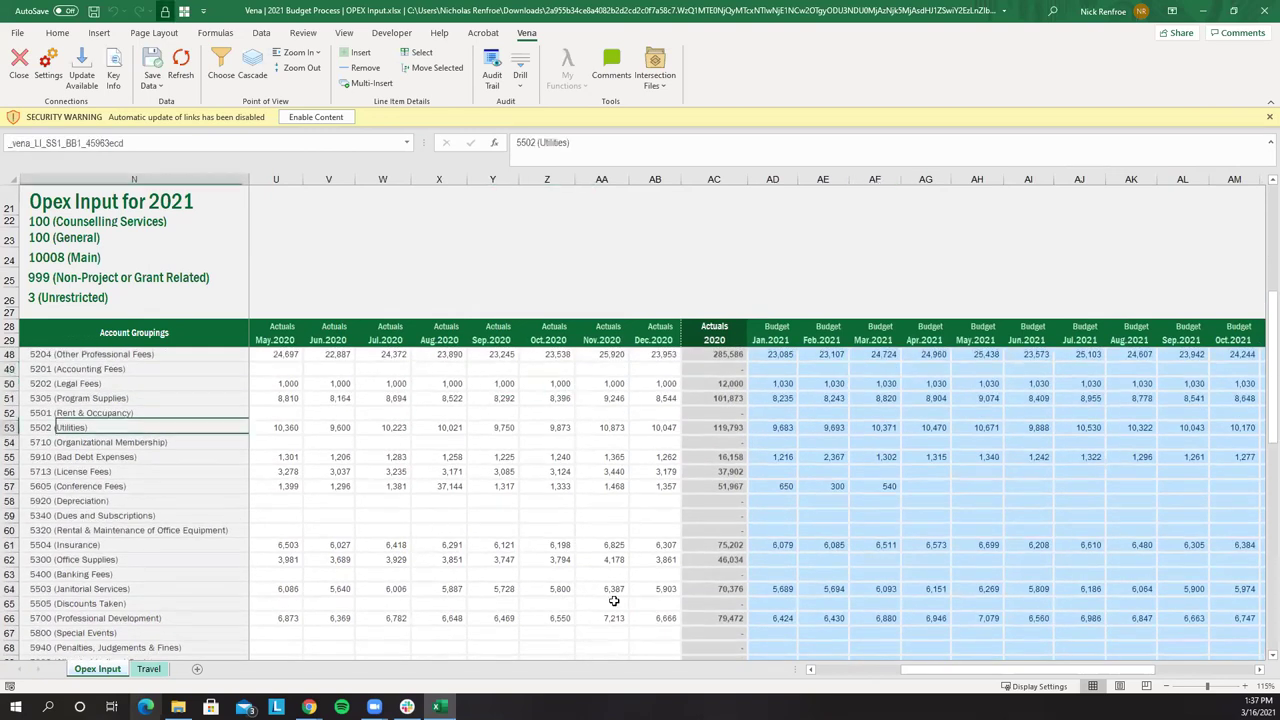
left_click(768, 428)
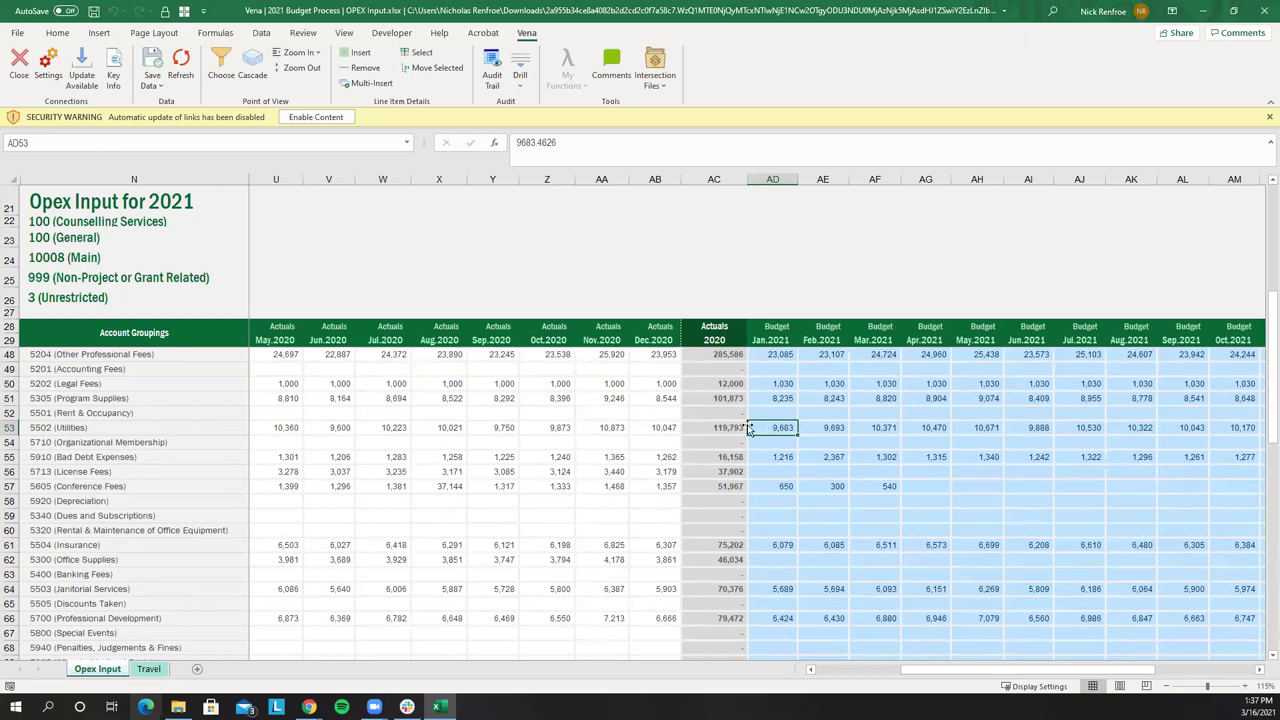
left_click_drag(774, 428, 1182, 429)
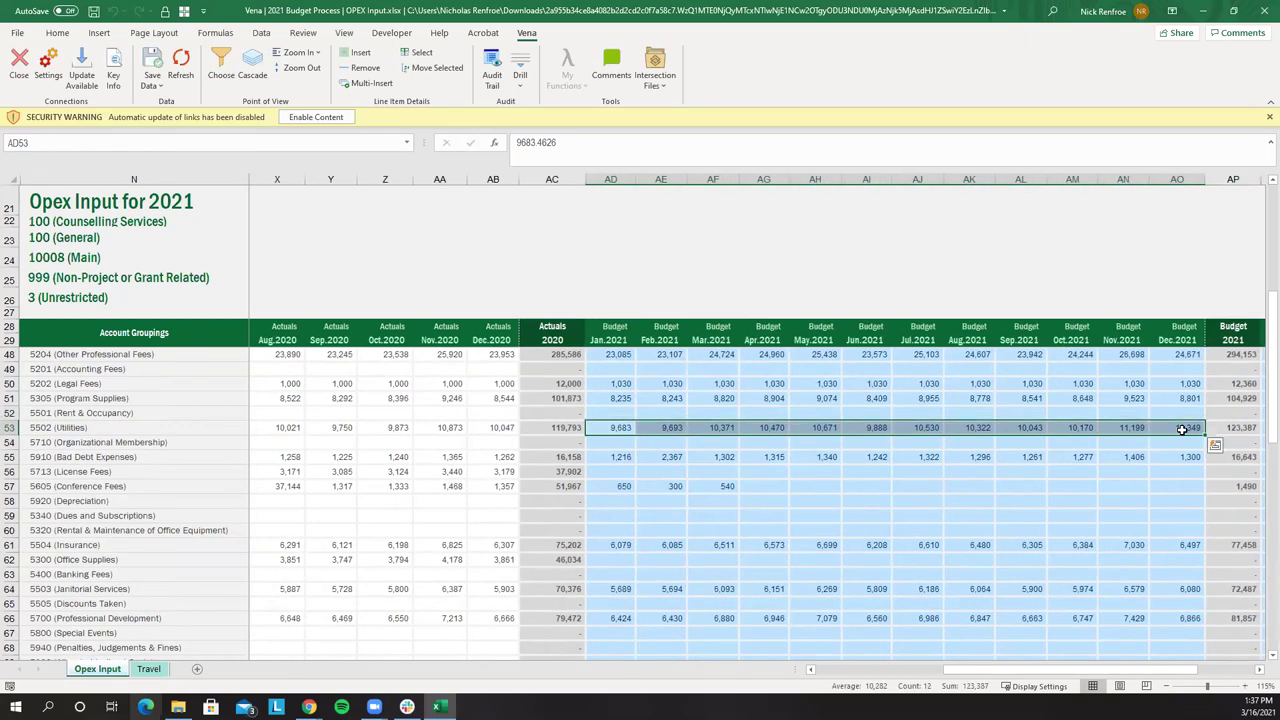
key("Delete")
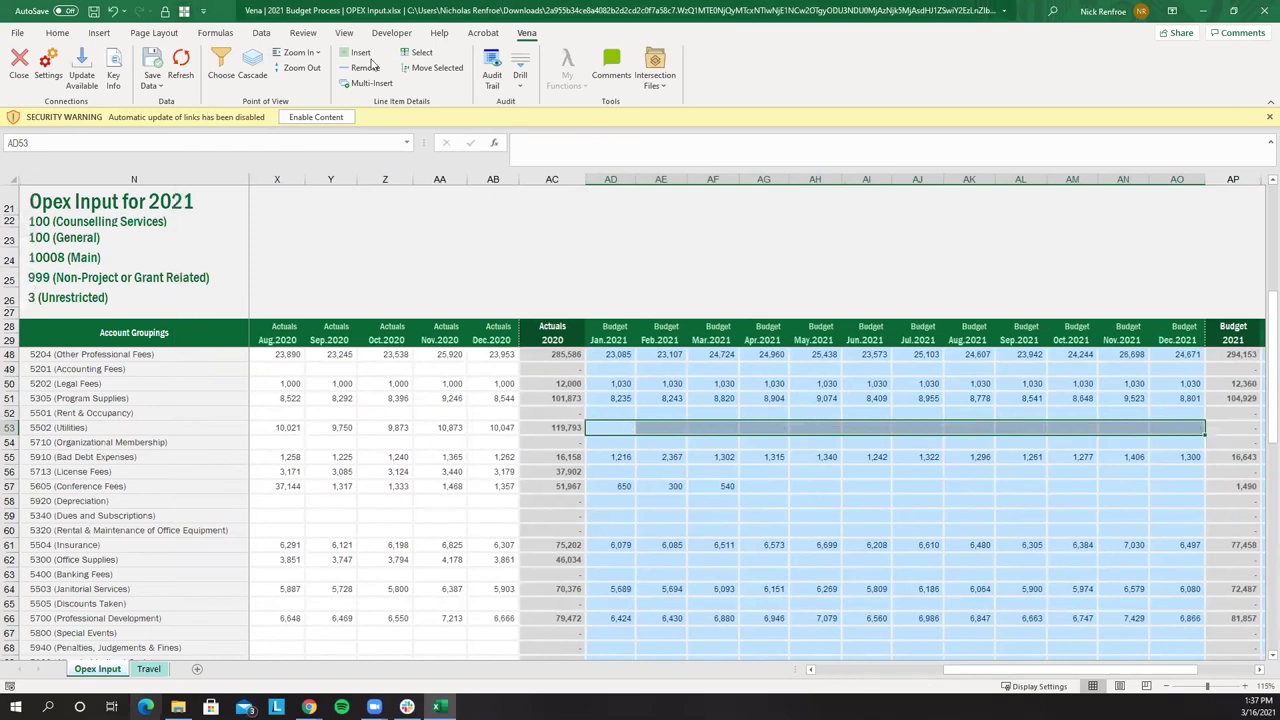
Insert an Electricity line under 5502 Utilities budgeting 2,000 in every 2021 month
left_click(618, 427)
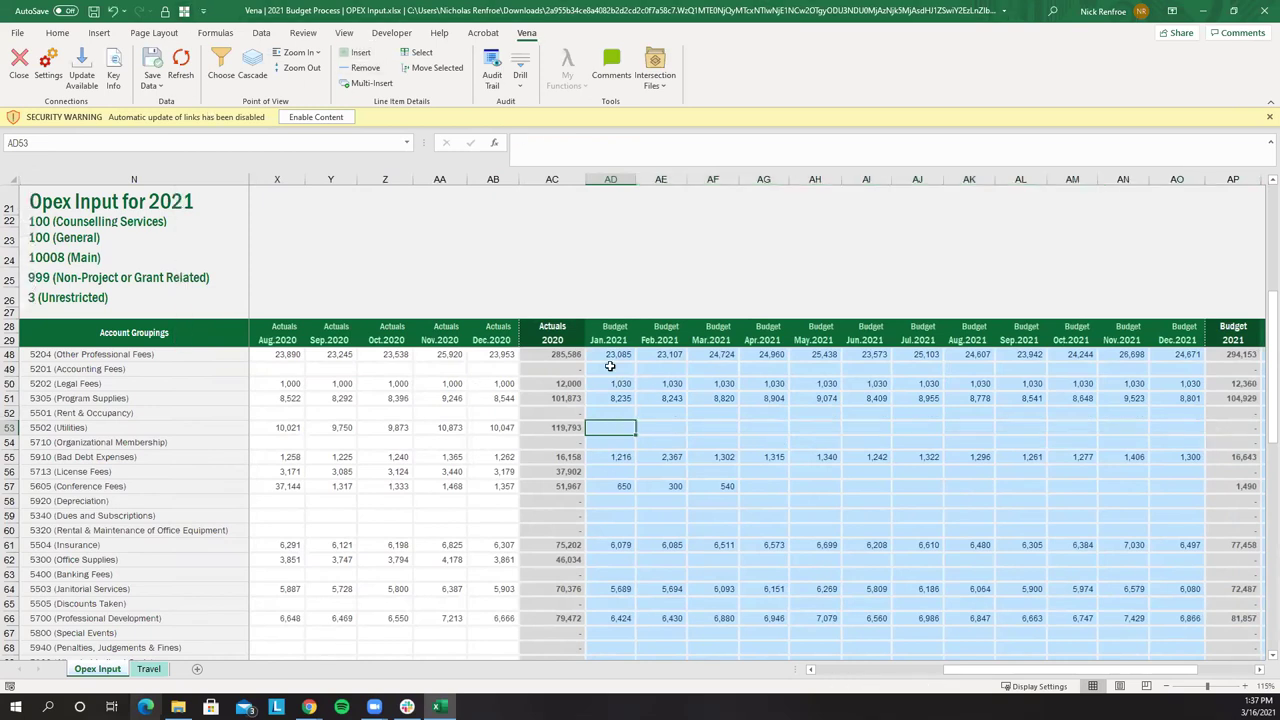
left_click(356, 53)
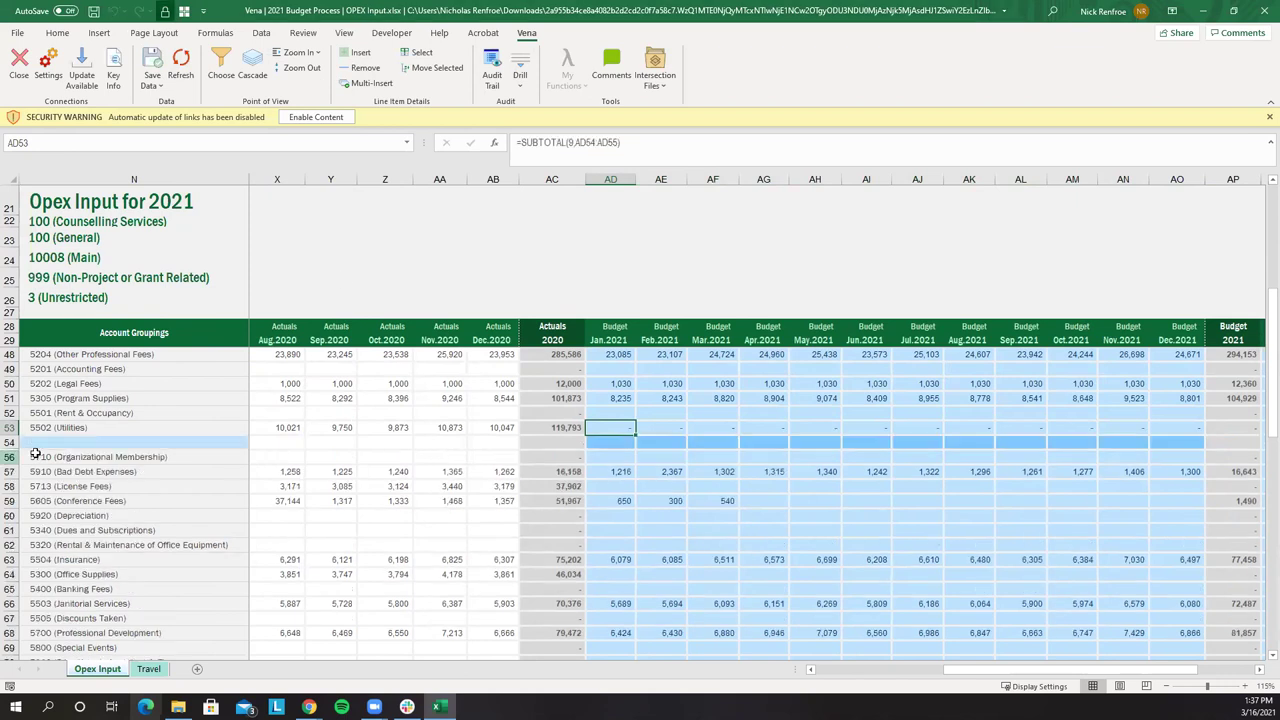
left_click(86, 444)
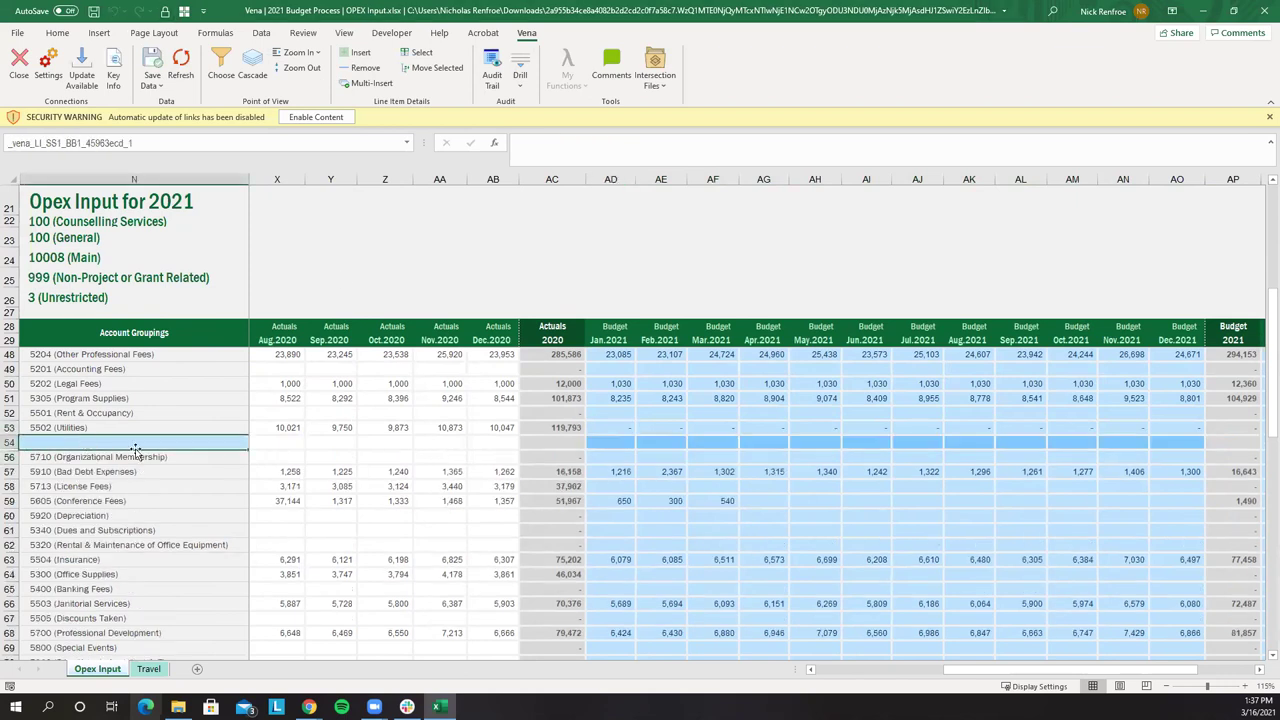
type("E")
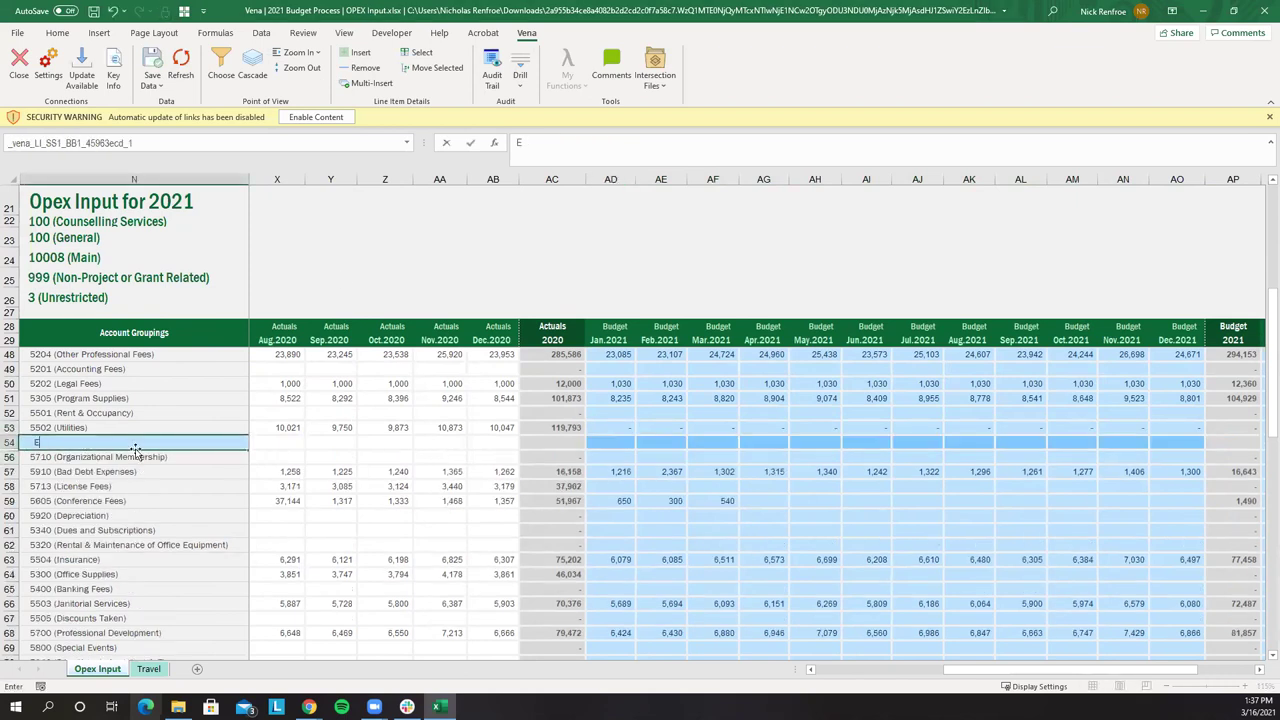
type("lectricity")
key("Tab")
left_click(1076, 440)
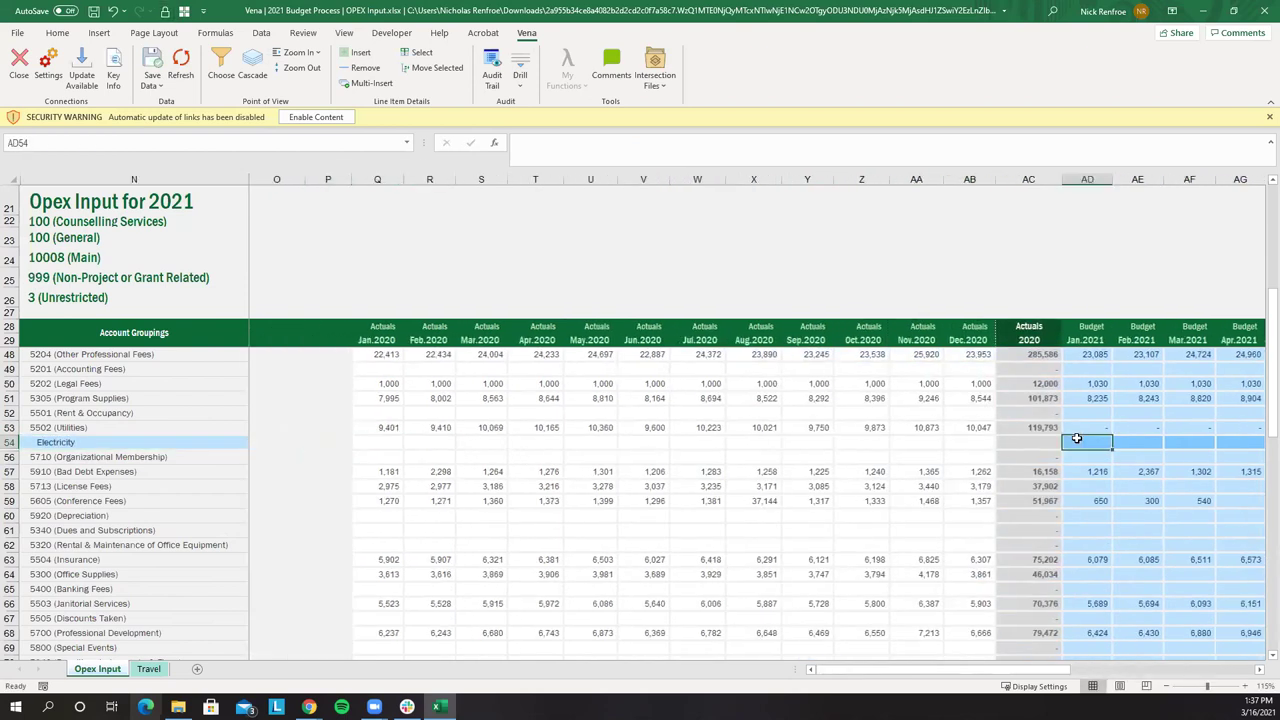
type("2000")
key("Tab")
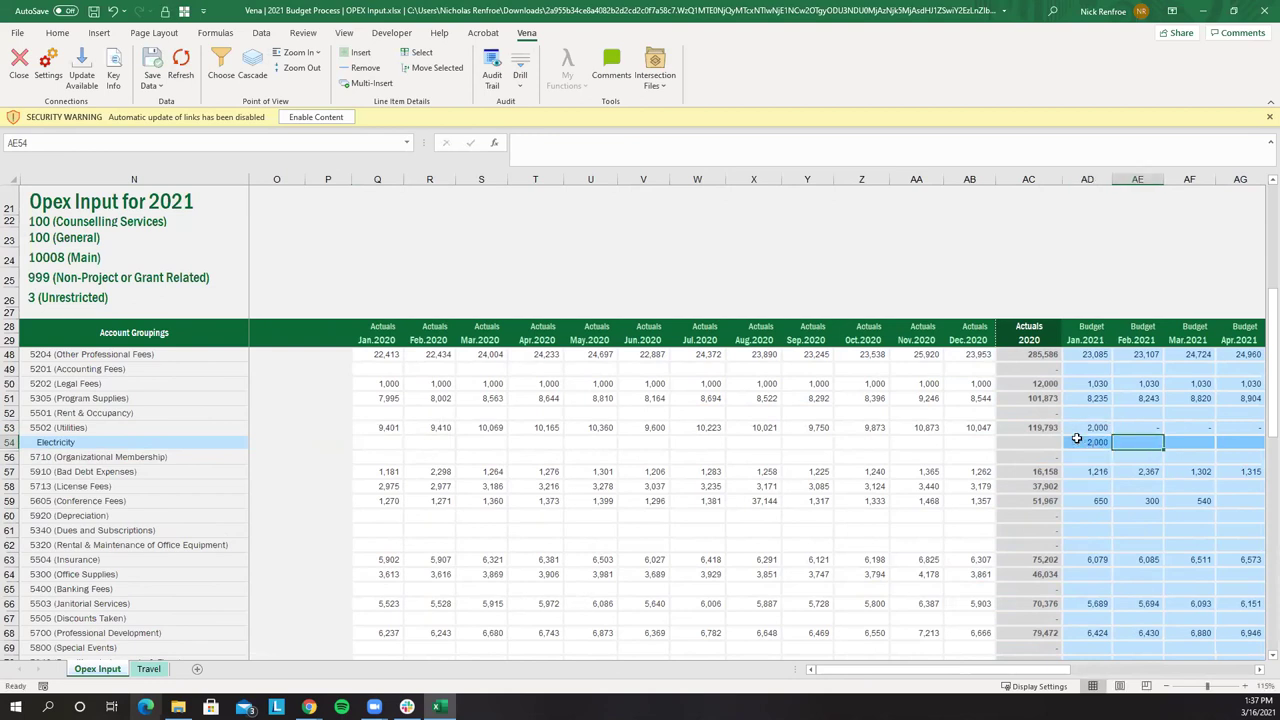
left_click(1098, 442)
left_click_drag(1111, 448, 1205, 442)
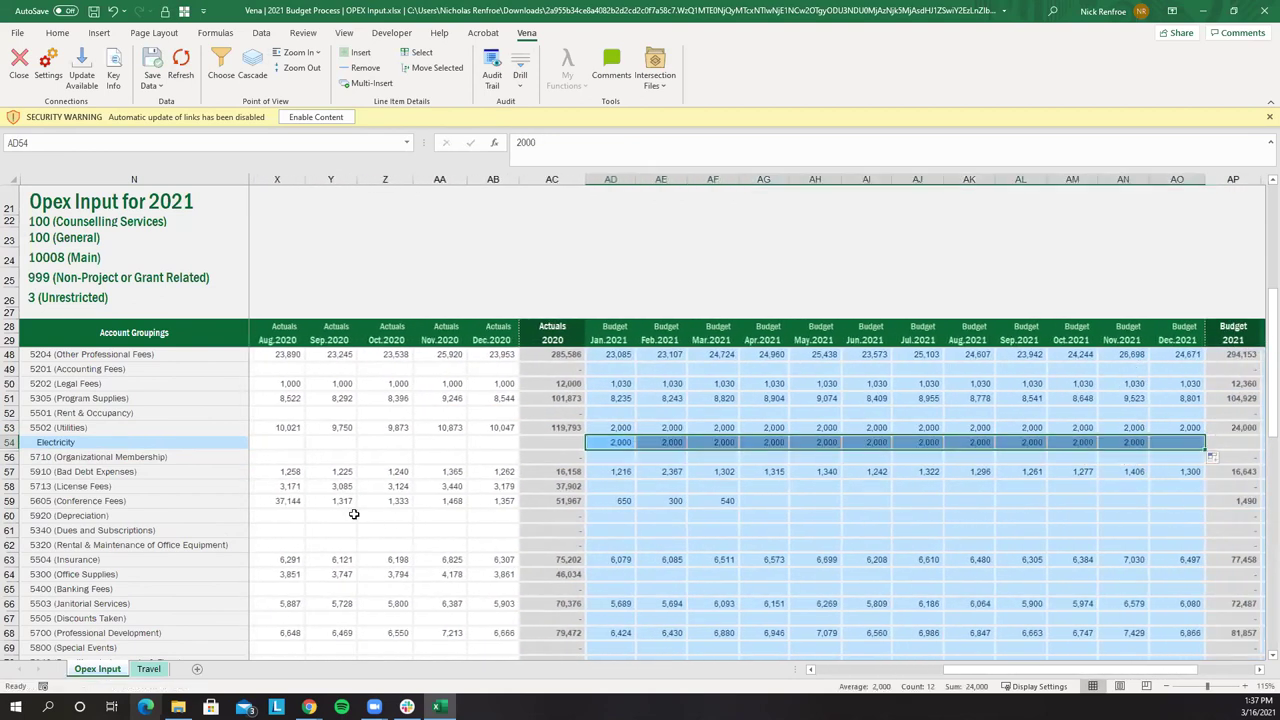
Add a Gas line below Electricity with 500 filled across every 2021 month
left_click(183, 448)
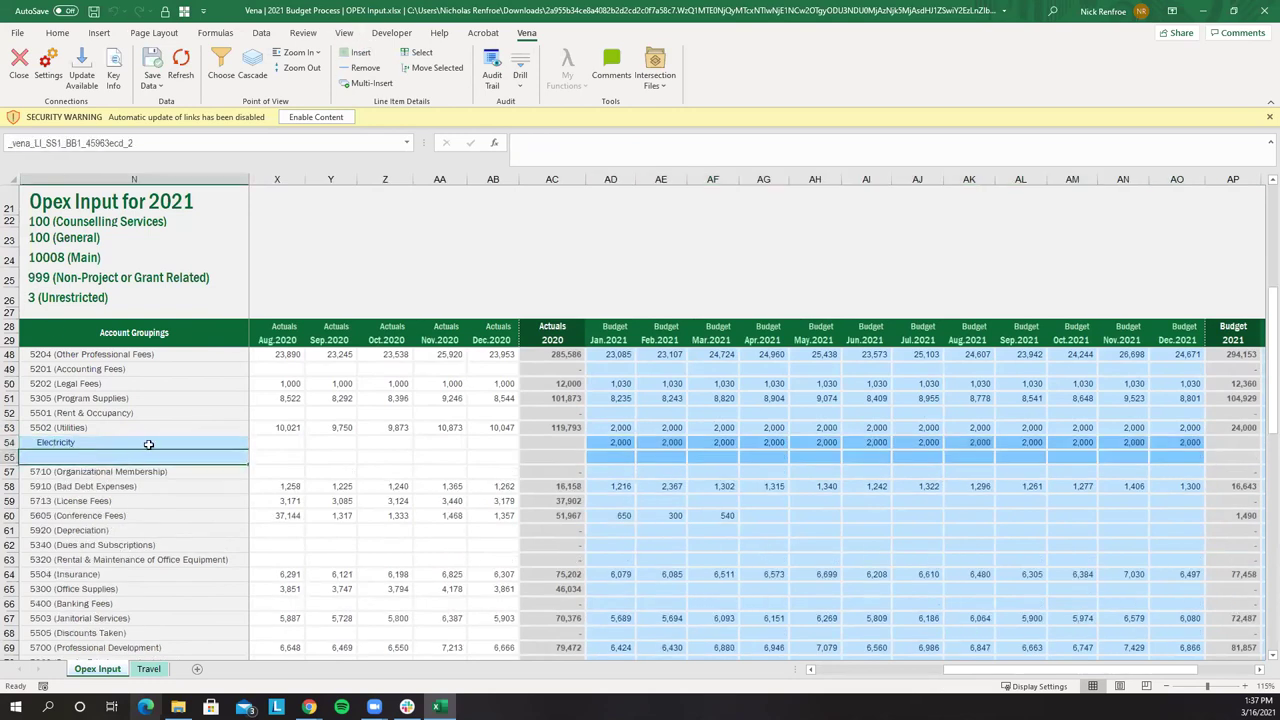
type("Gas")
key("Tab")
left_click(1087, 457)
type("500")
left_click(1100, 460)
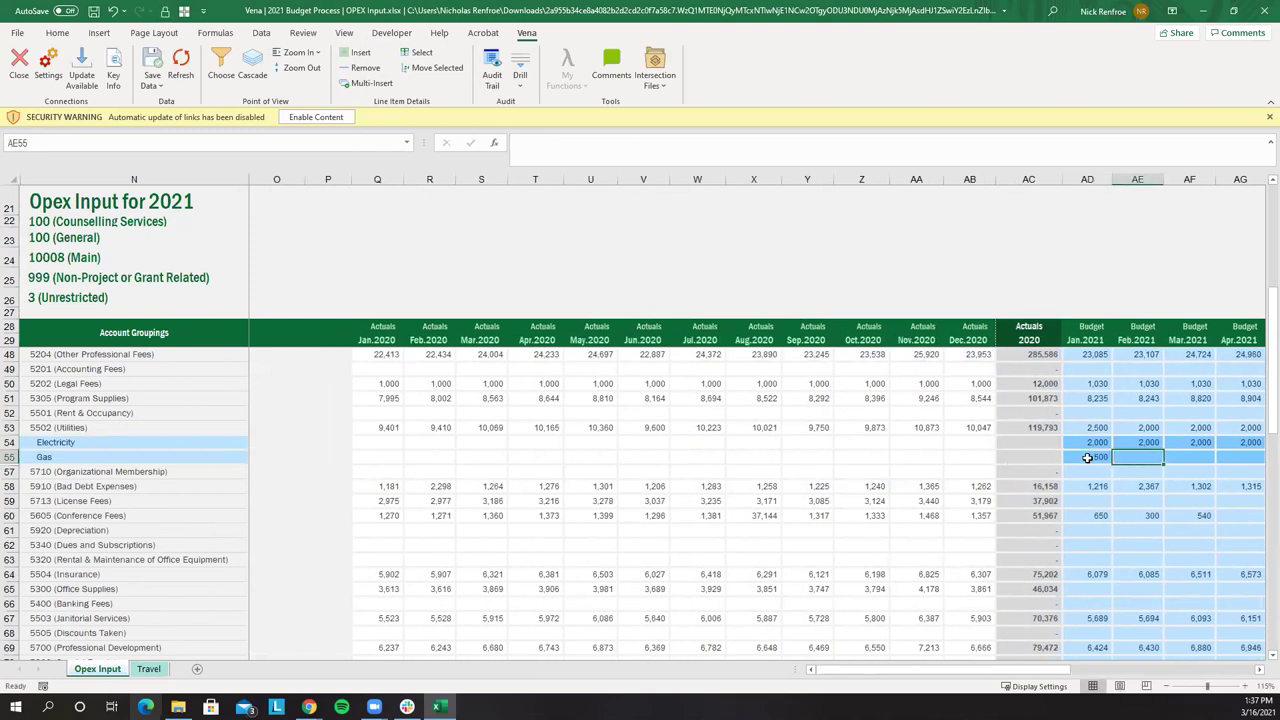
left_click_drag(1110, 464, 1000, 462)
left_click(966, 442)
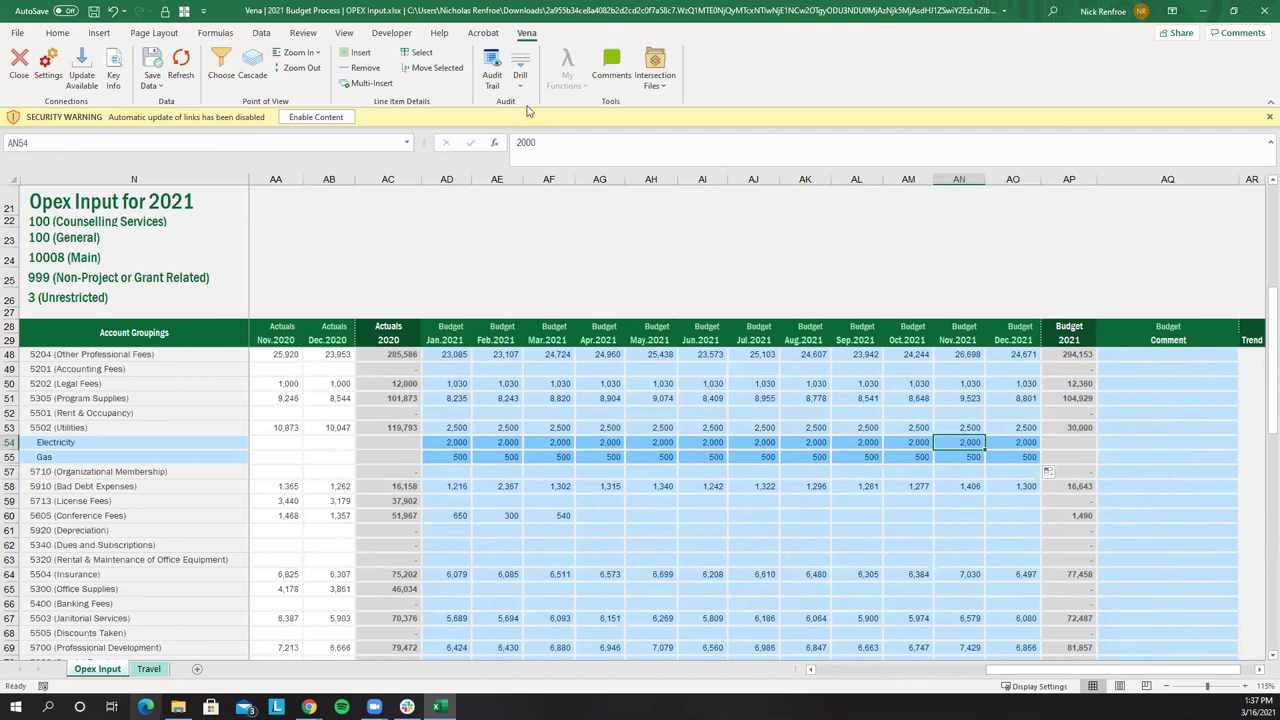
Save the utility budgets to Vena, then close the Opex Input workbook and answer check-in
left_click(151, 68)
left_click(221, 66)
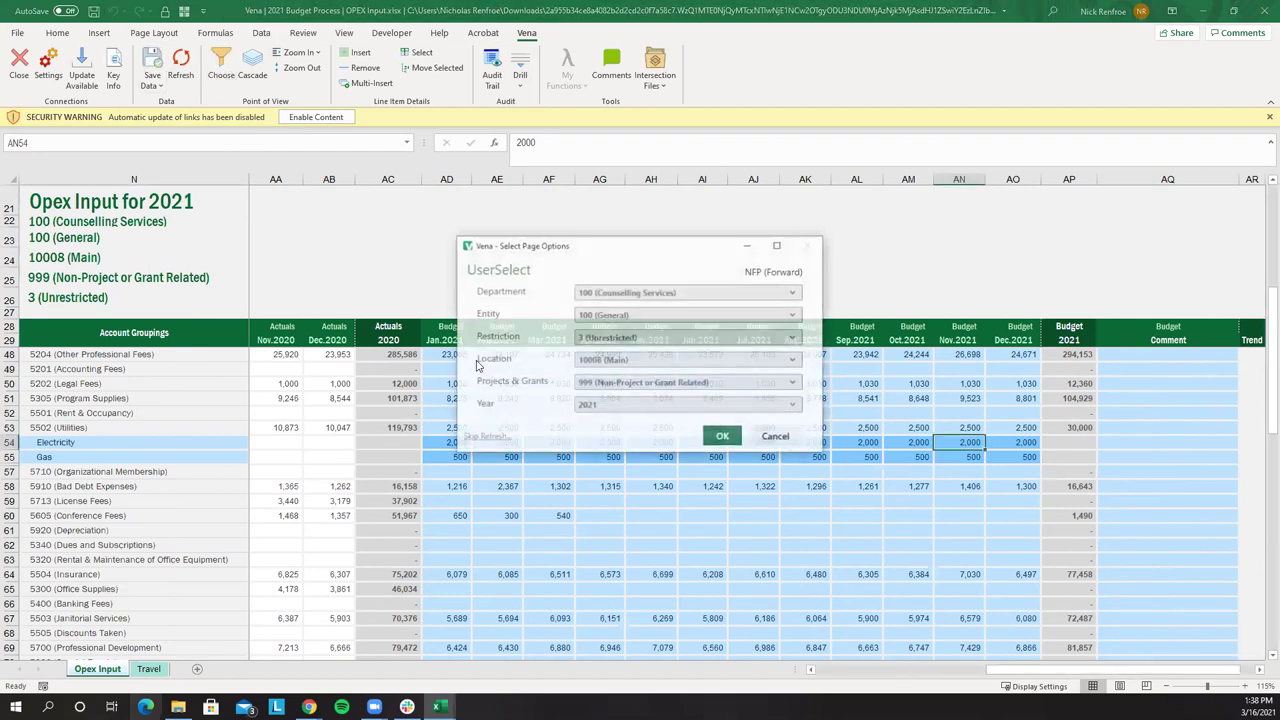
left_click(783, 439)
left_click(1268, 11)
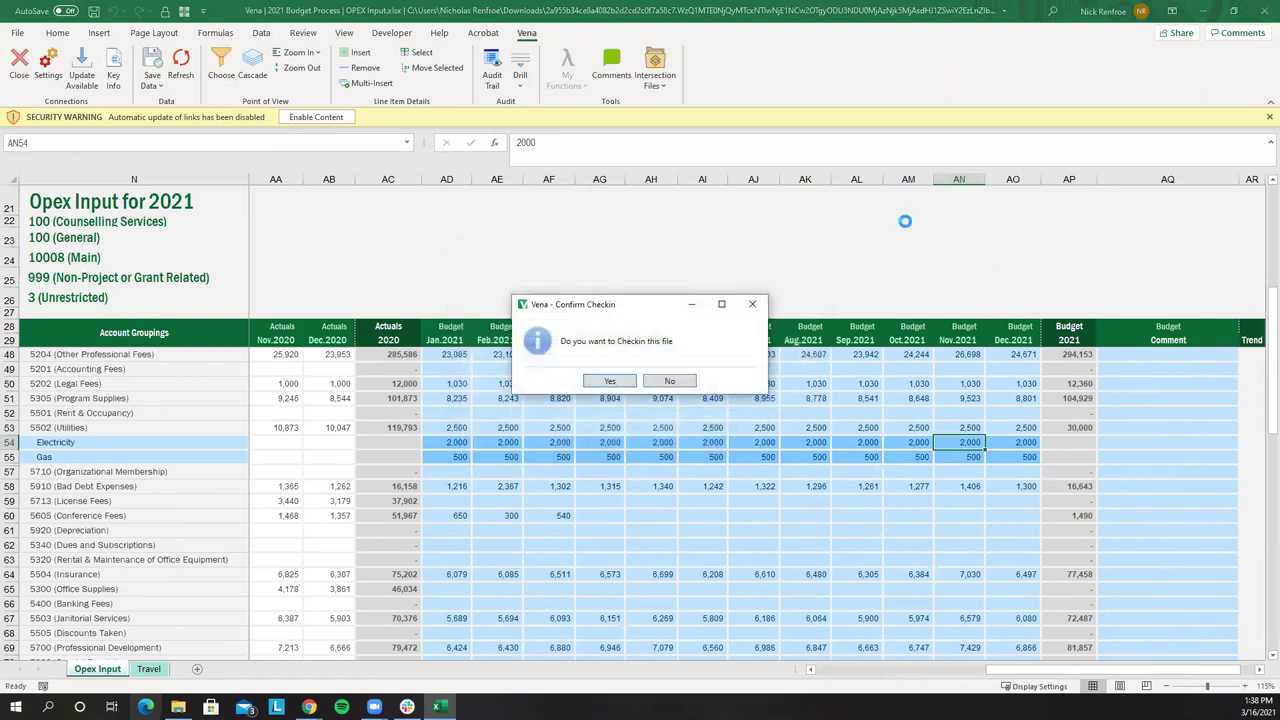
left_click(631, 385)
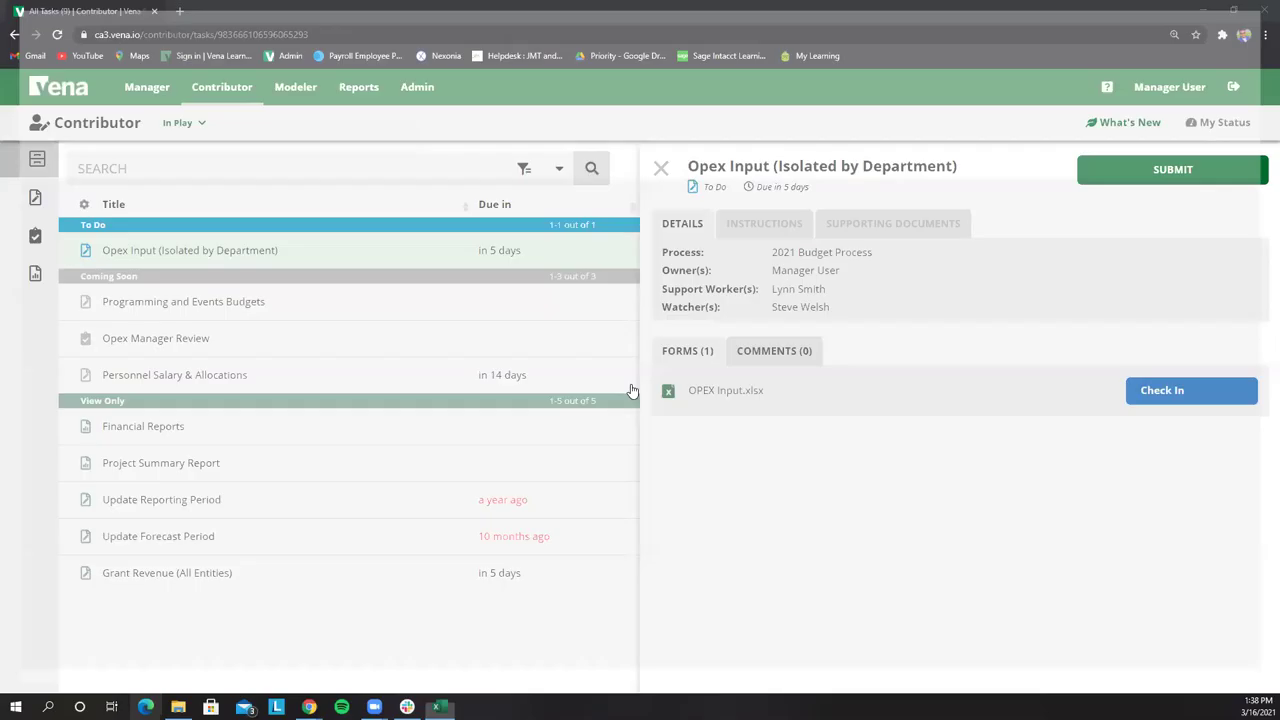
Check out OPEX Input.xlsx again and open the freshly downloaded workbook
left_click(1165, 392)
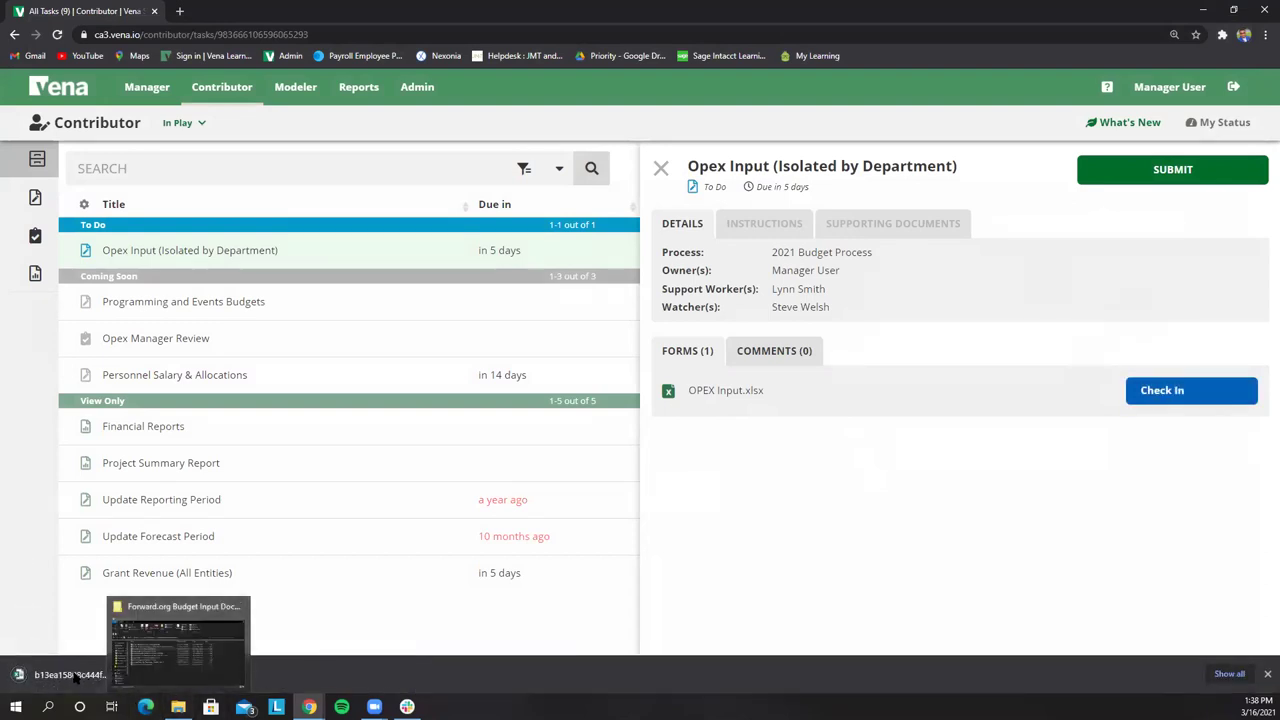
left_click(72, 675)
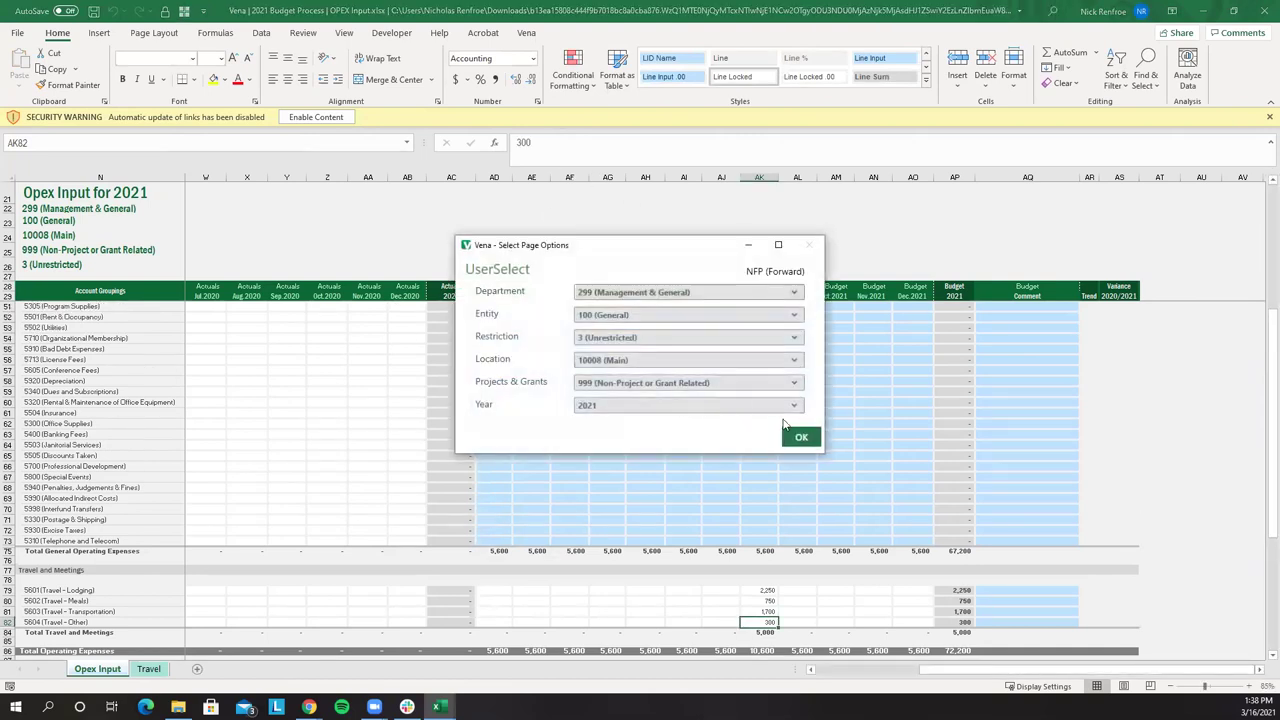
Load the Opex Input form for department 100 (Counselling Services)
left_click(628, 298)
left_click(642, 364)
left_click(800, 438)
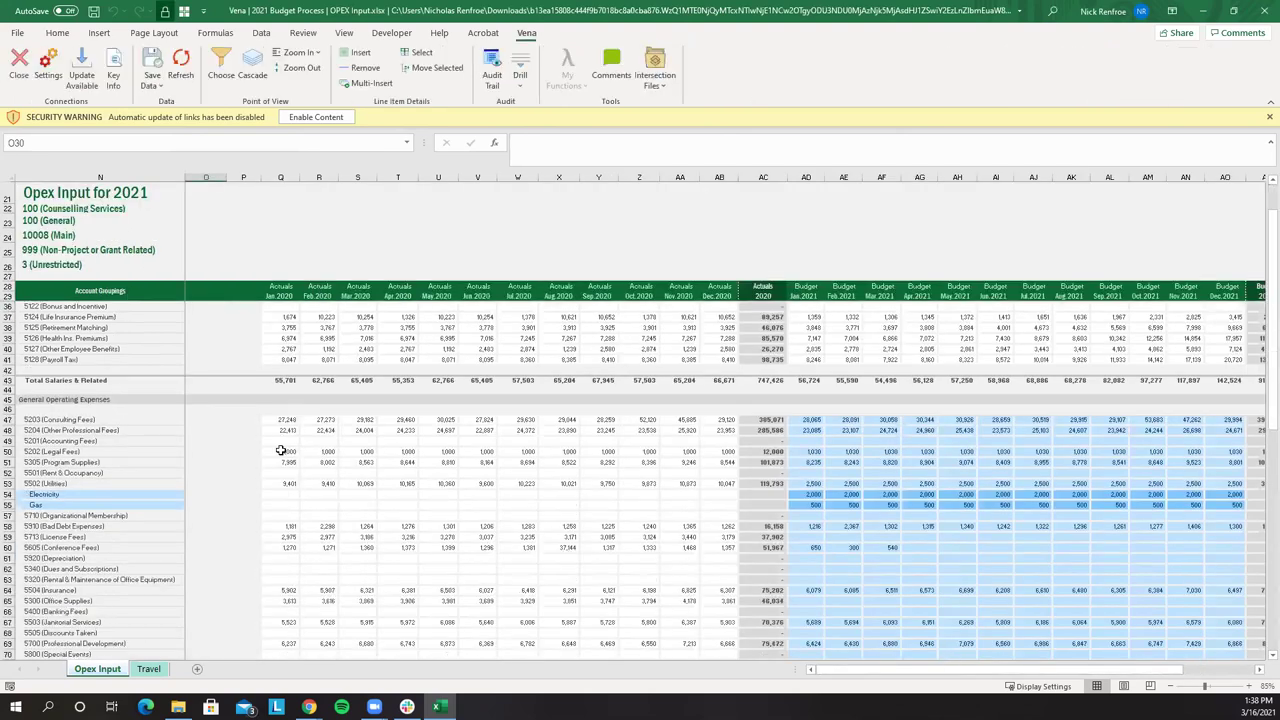
Verify the saved Electricity (2,000) and Gas (500) lines under Utilities
scroll(62, 466, "down", 1)
left_click_drag(62, 466, 251, 491)
left_click(243, 482)
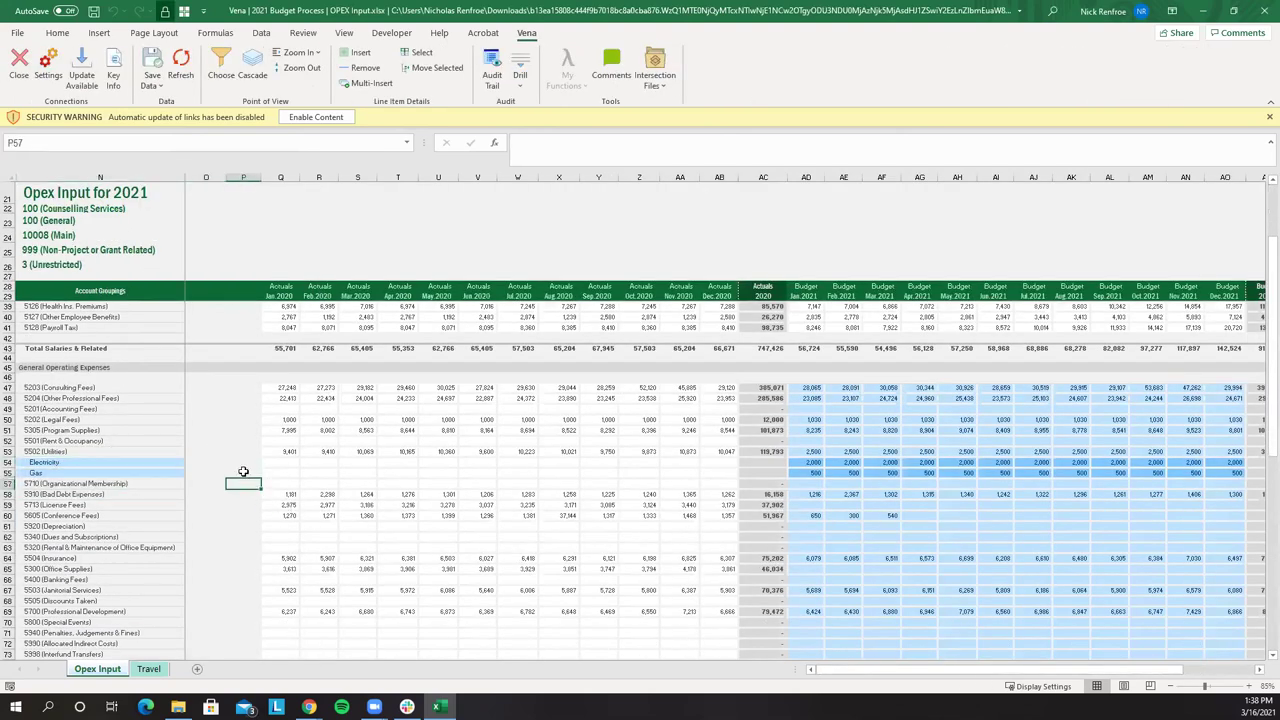
left_click(143, 462)
left_click_drag(123, 462, 177, 489)
left_click(598, 472)
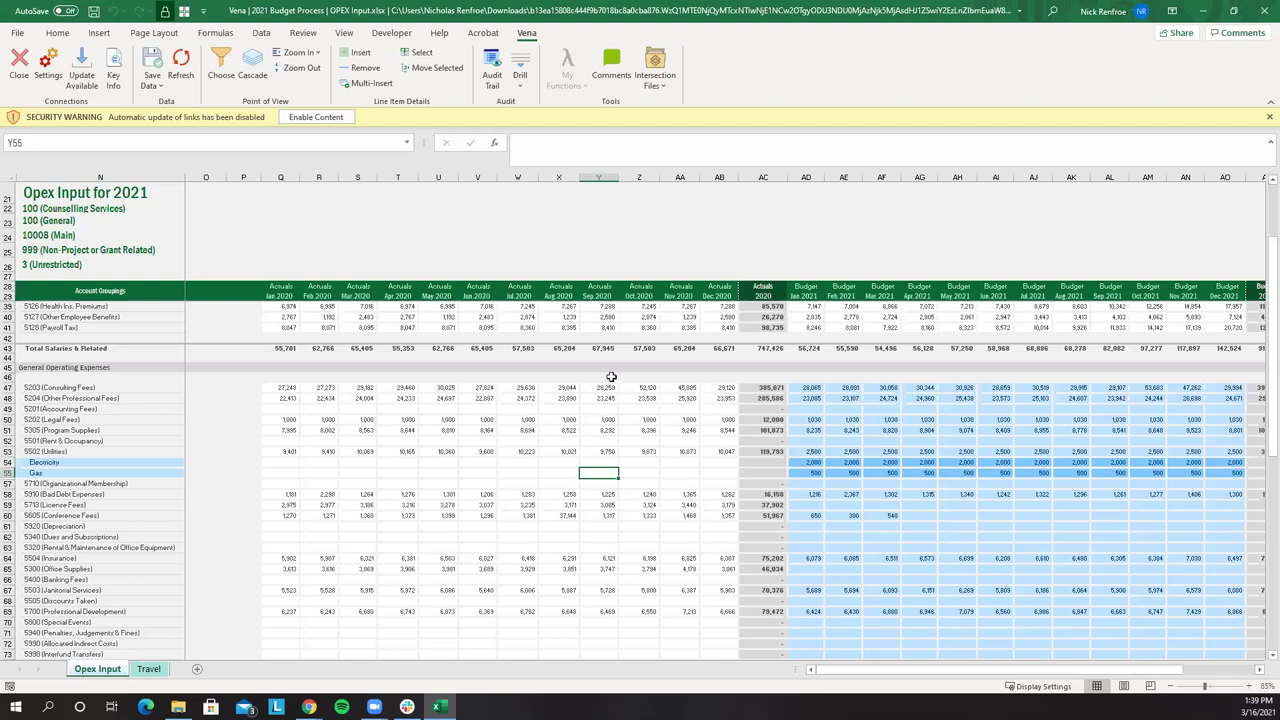
scroll(620, 471, "down", 2)
mouse_move(178, 707)
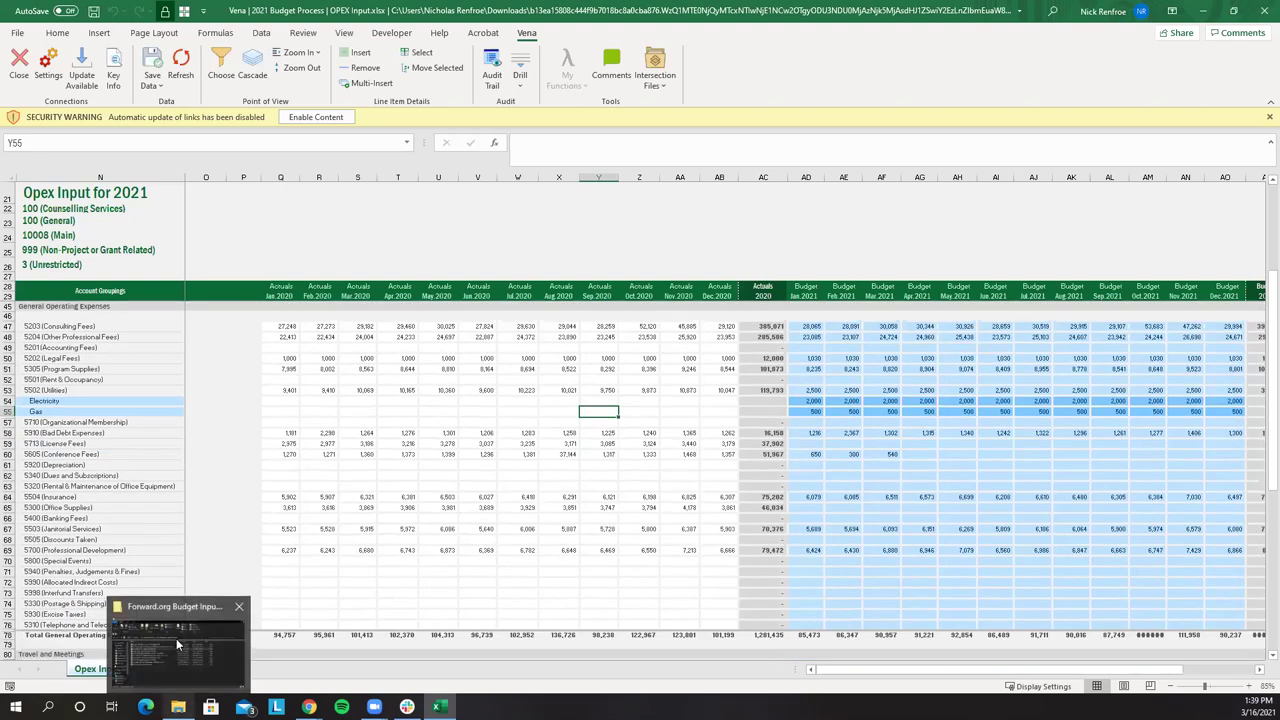
left_click(286, 539)
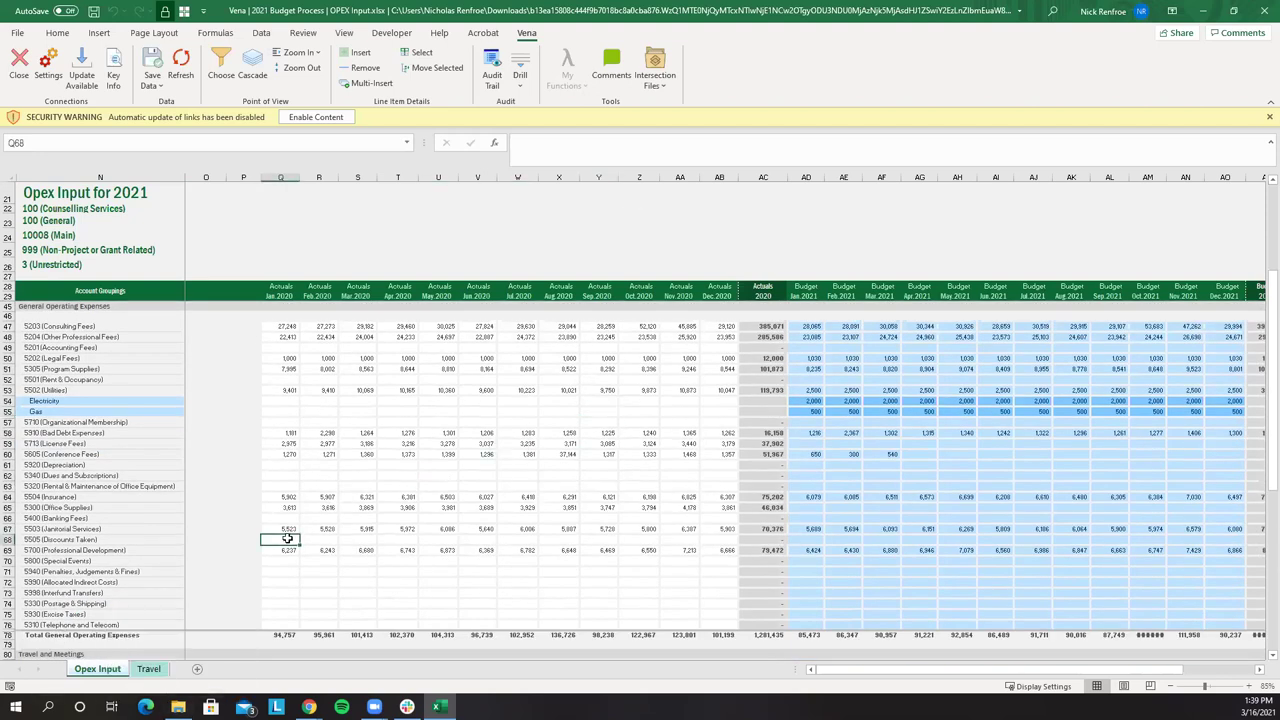
Check the empty 2021 Travel and Meetings cells AD82:AO85, then select the Travel sheet's default member line
left_click(148, 669)
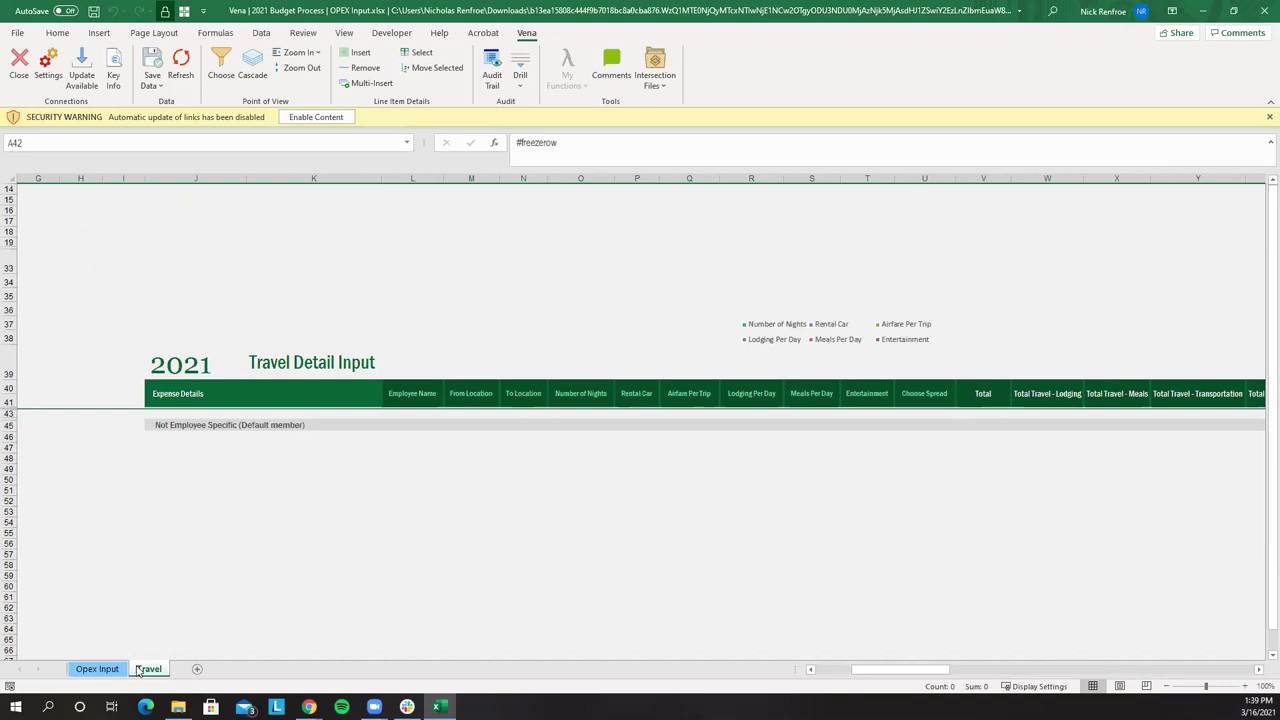
left_click(90, 668)
scroll(807, 497, "down", 1)
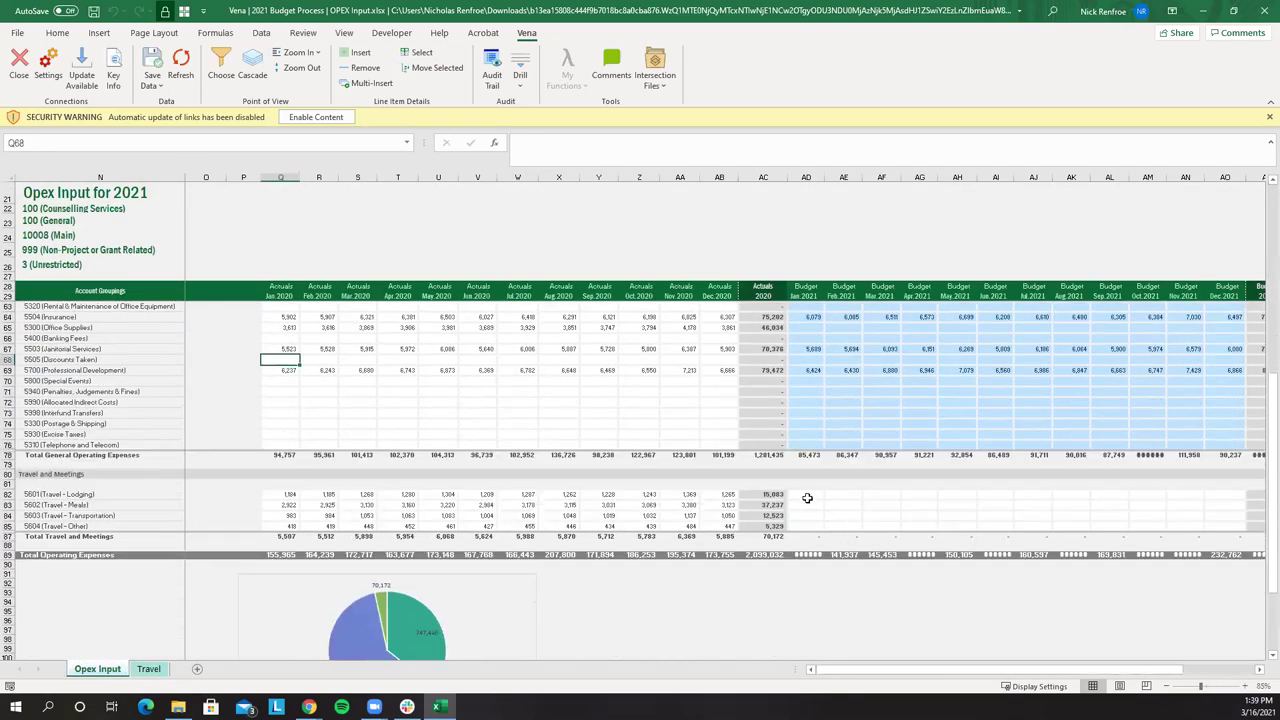
left_click_drag(801, 497, 1229, 520)
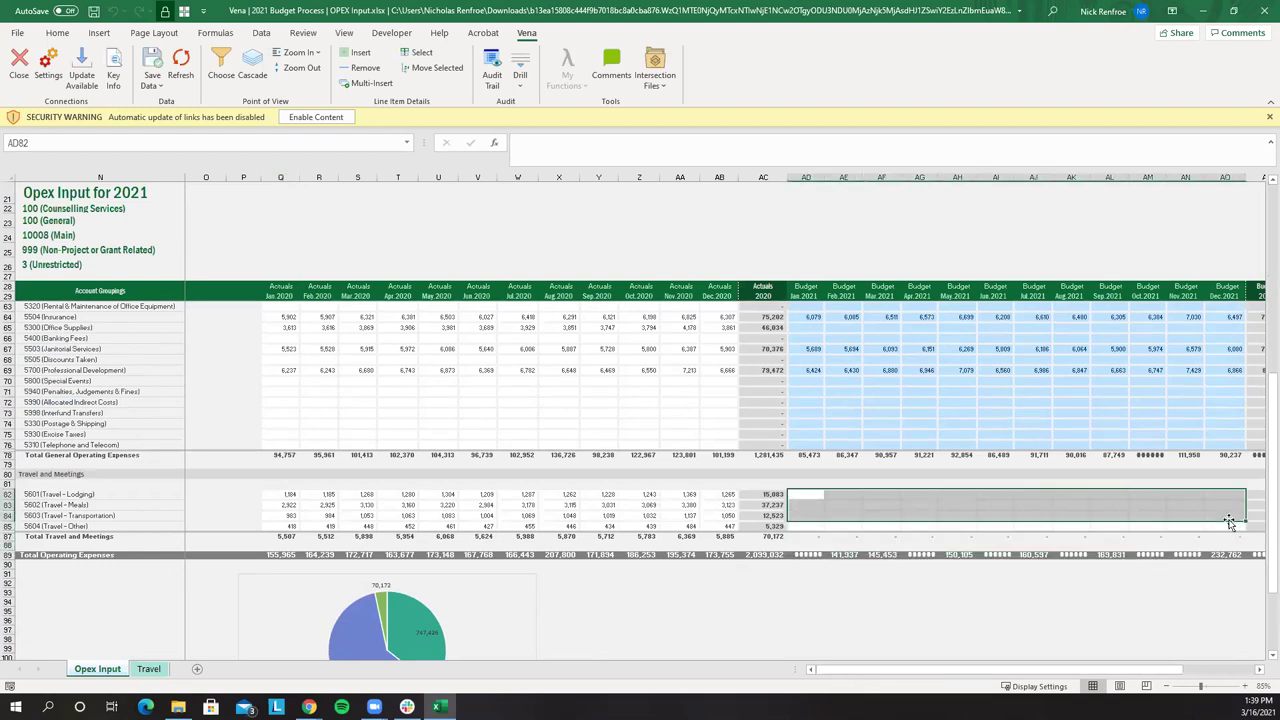
left_click(108, 494)
key("ctrl+shift+Down")
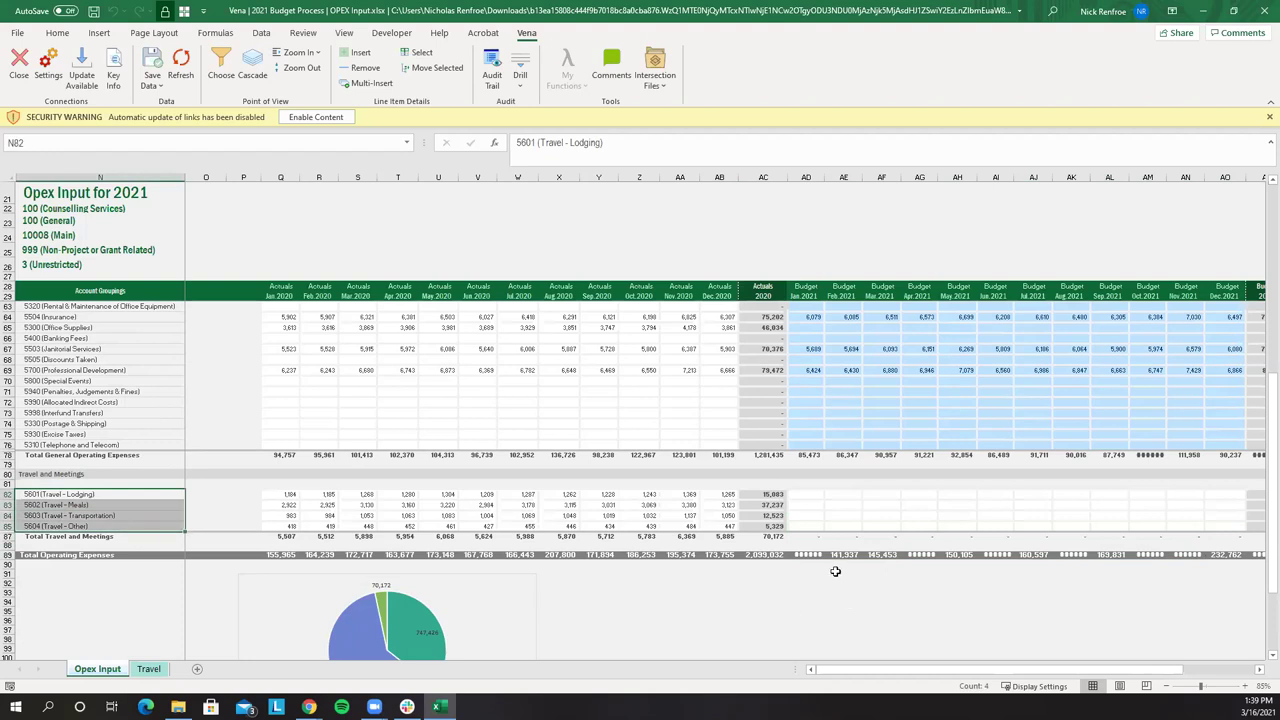
left_click_drag(803, 494, 1228, 520)
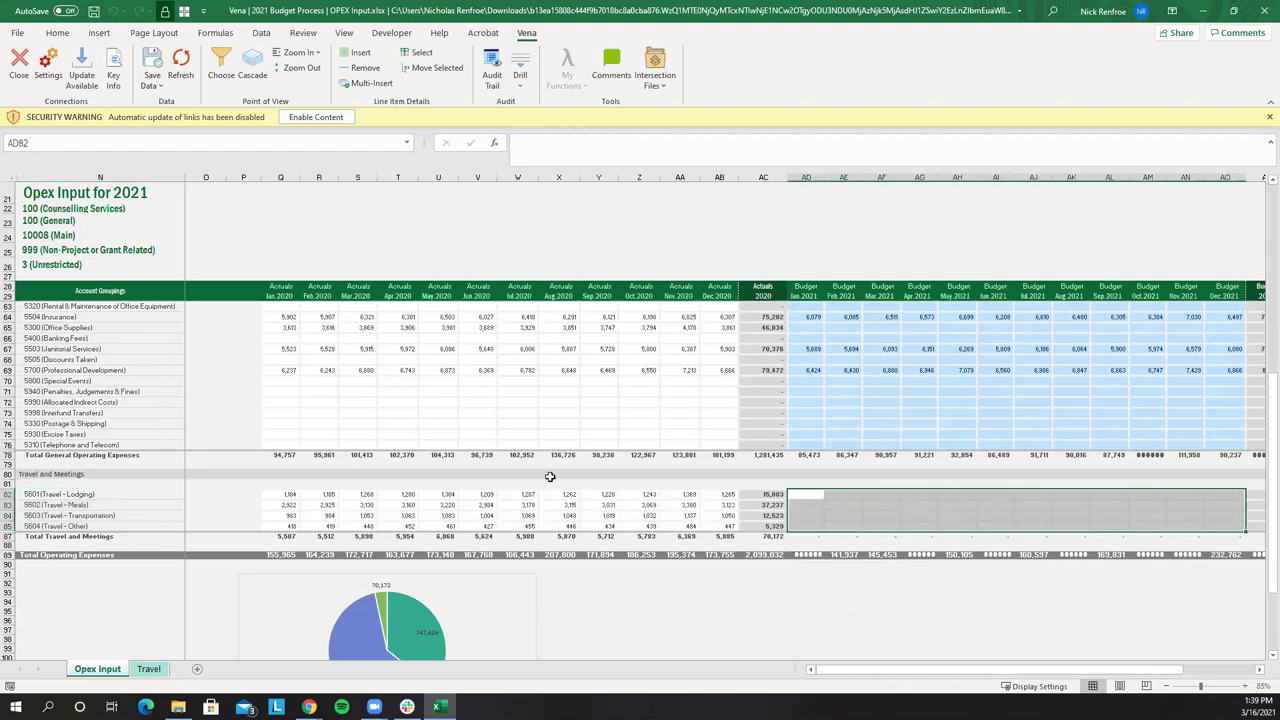
left_click(150, 669)
left_click(272, 427)
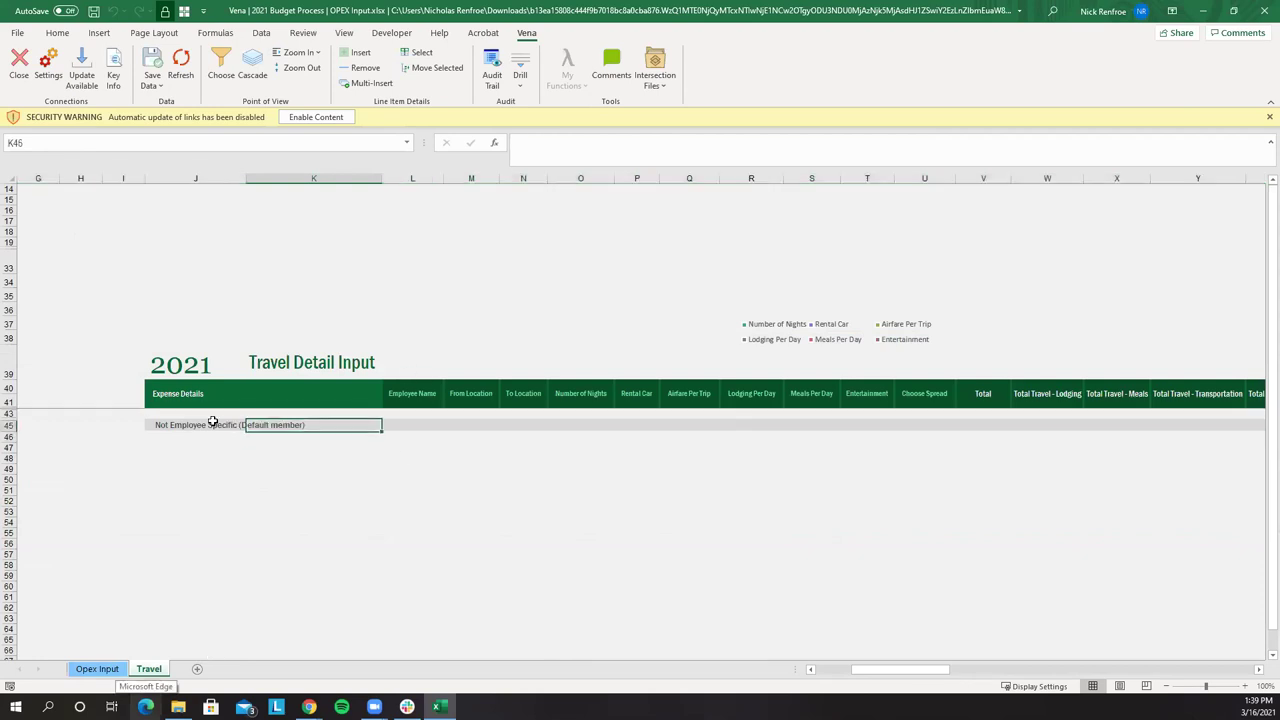
Insert a 'Travel for August' event line under Not Employee Specific and enter the employee name
left_click(212, 422)
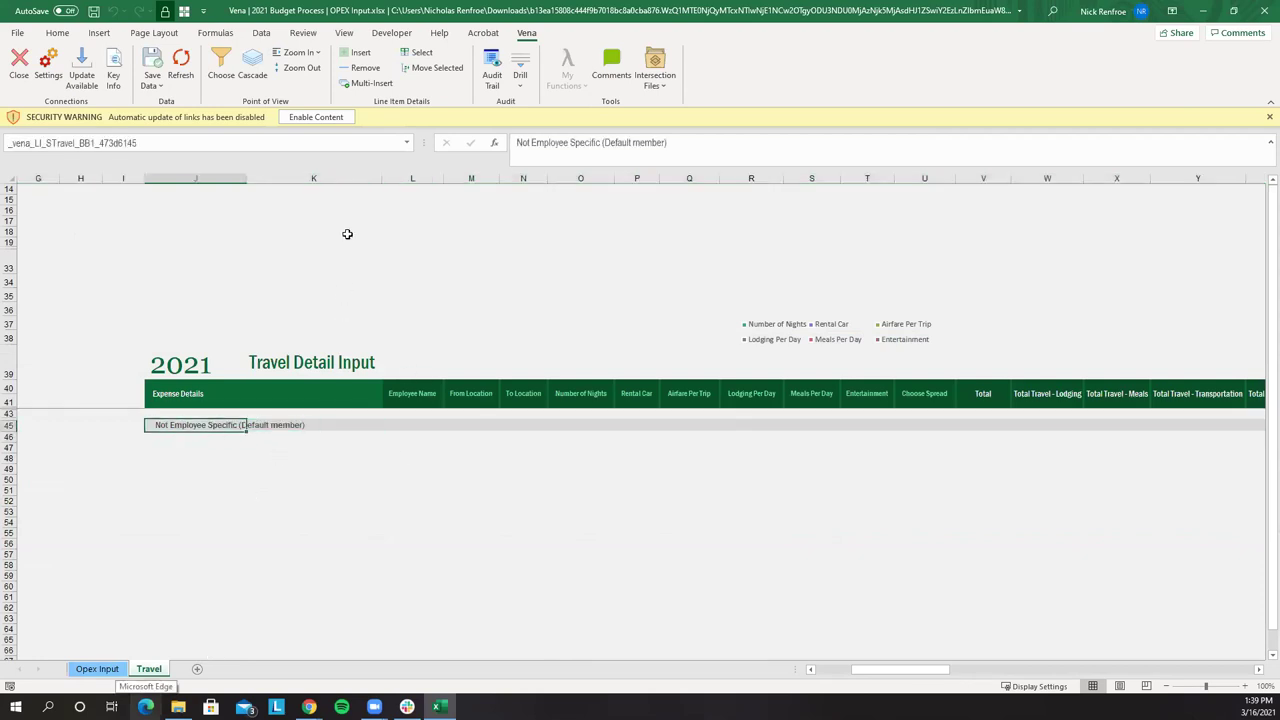
left_click(354, 67)
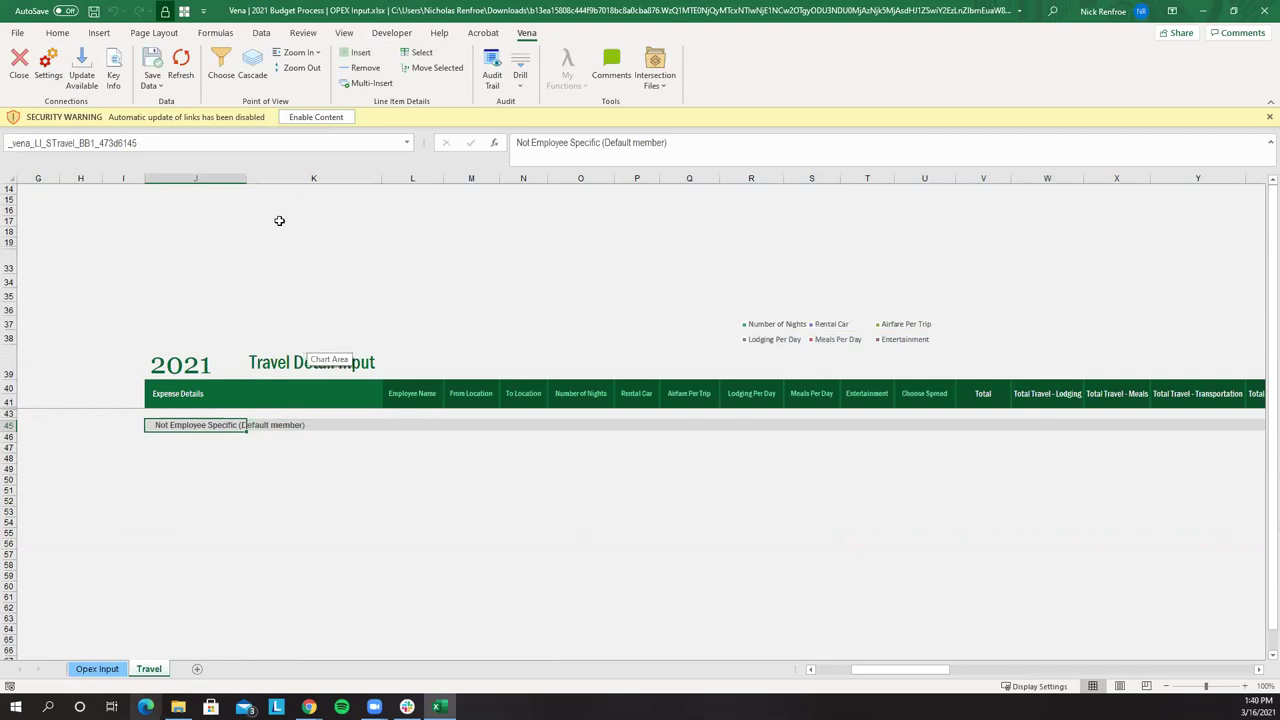
left_click(357, 53)
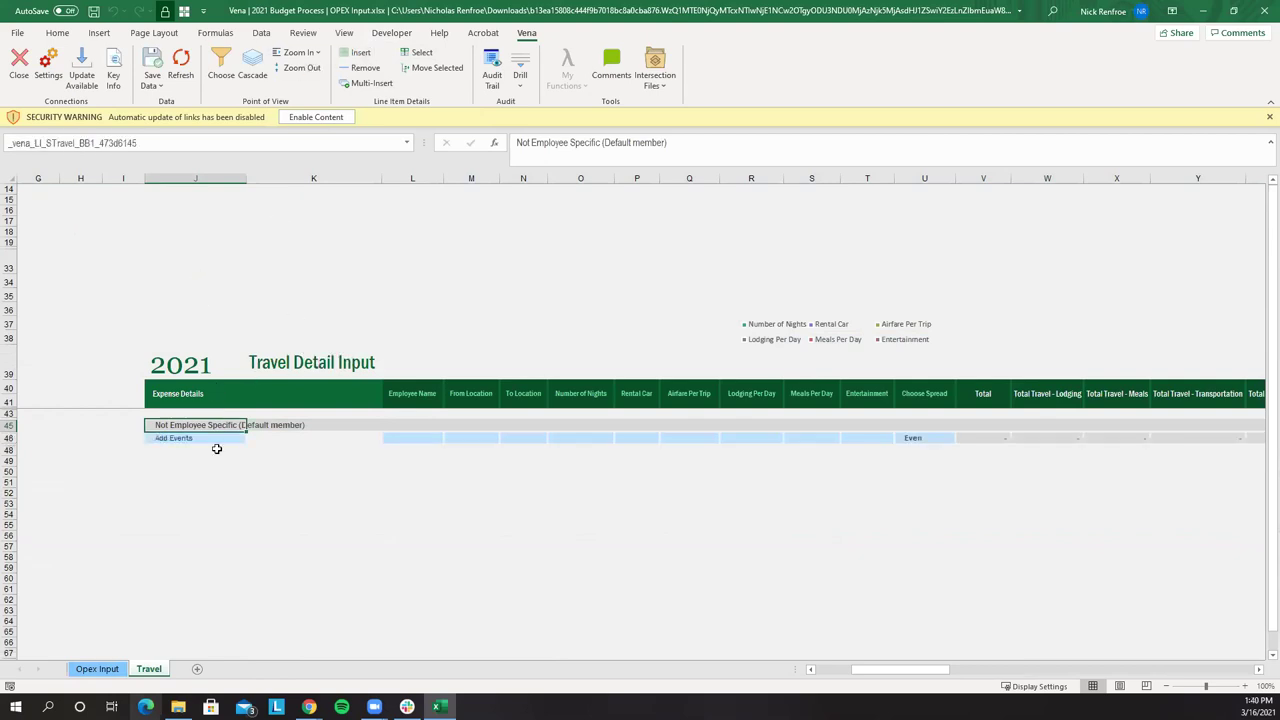
left_click(220, 438)
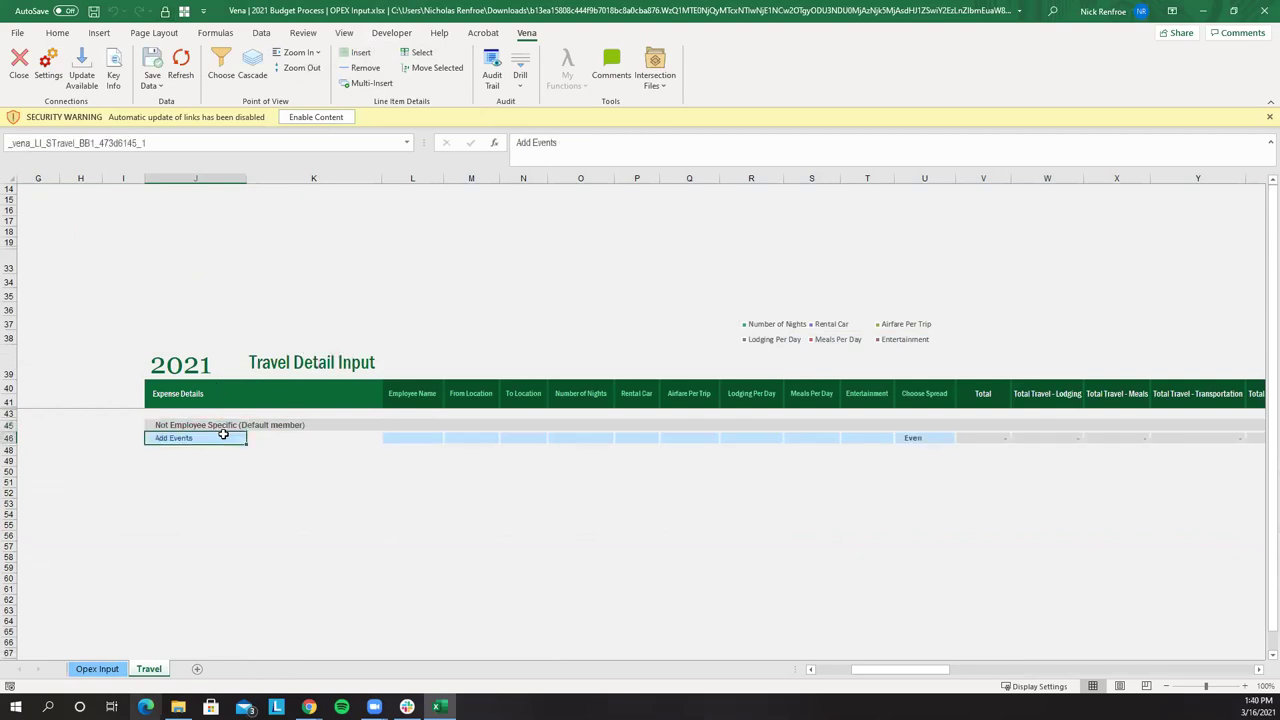
type("Travel for")
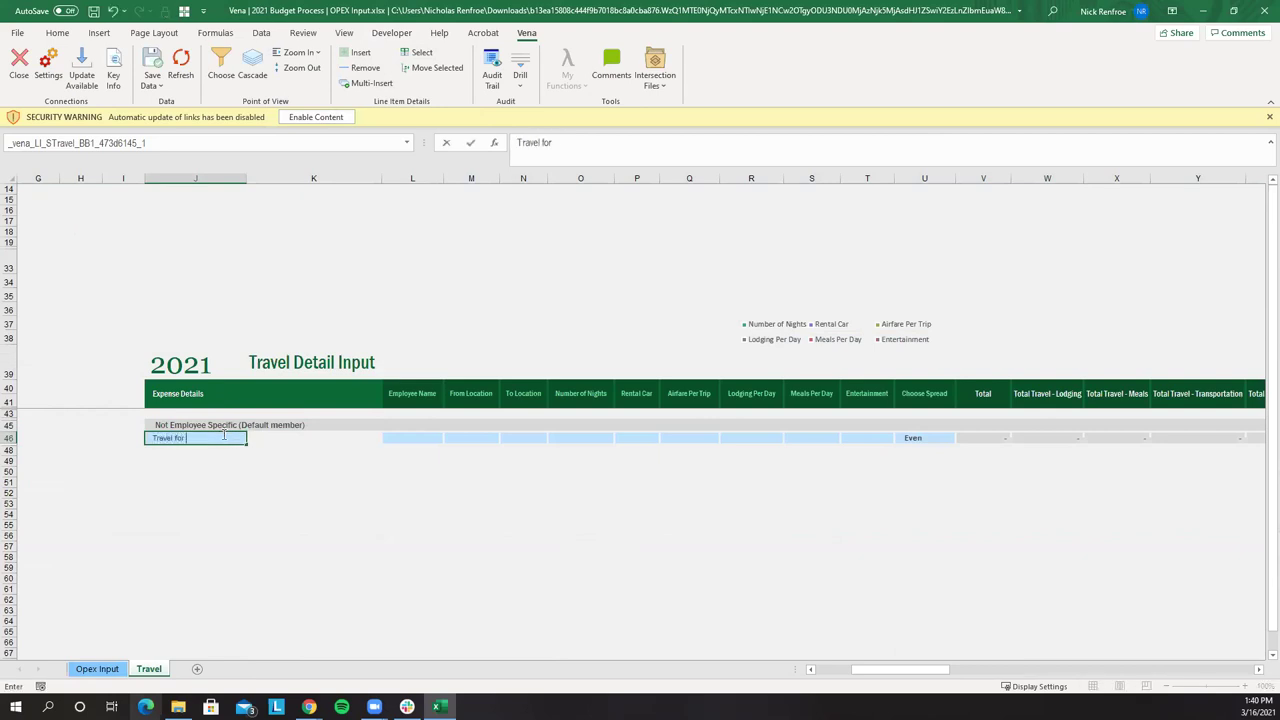
type(" August")
key("Tab")
key("Tab")
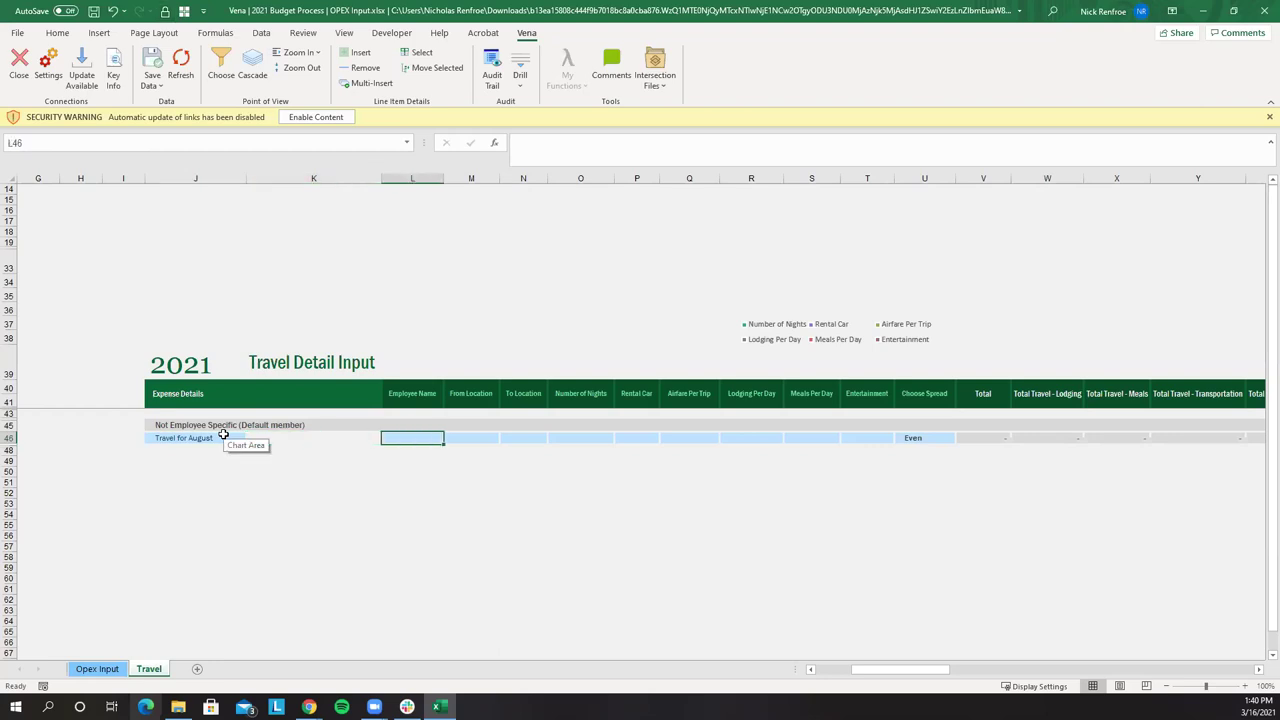
type("Chris Radicone")
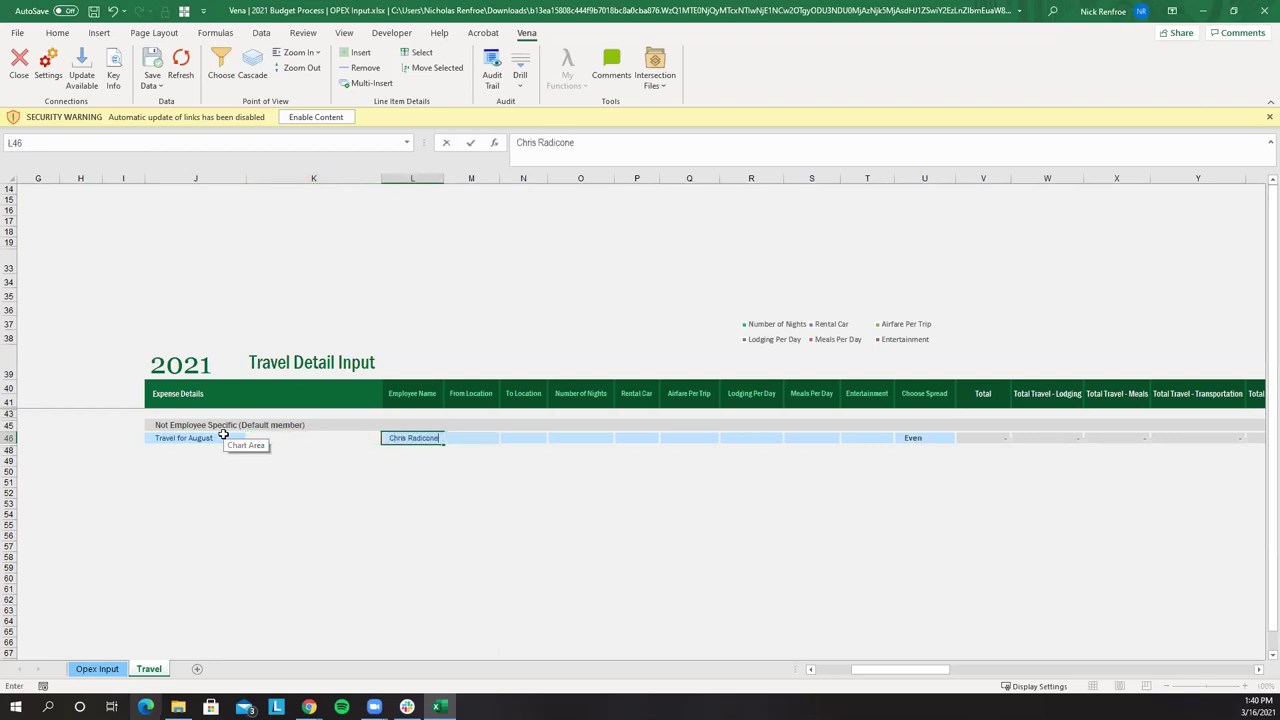
key("Tab")
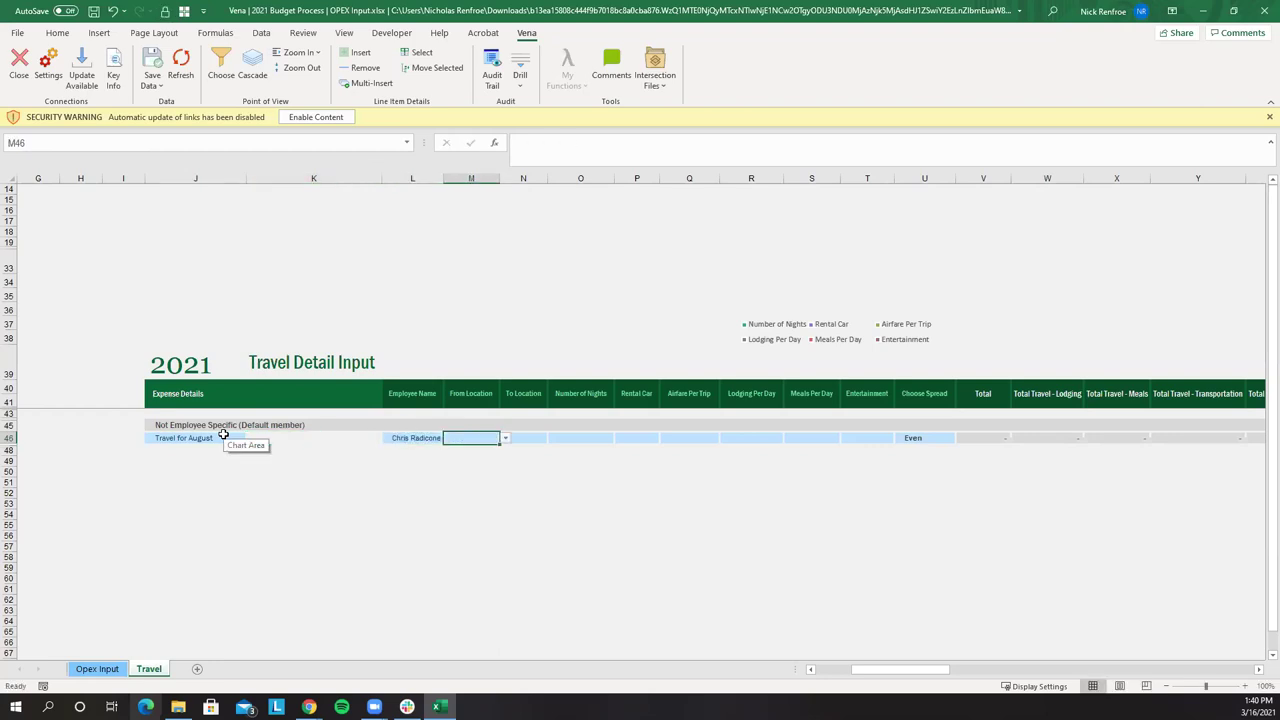
Set the trip's departure city to New York and destination to London
left_click(505, 438)
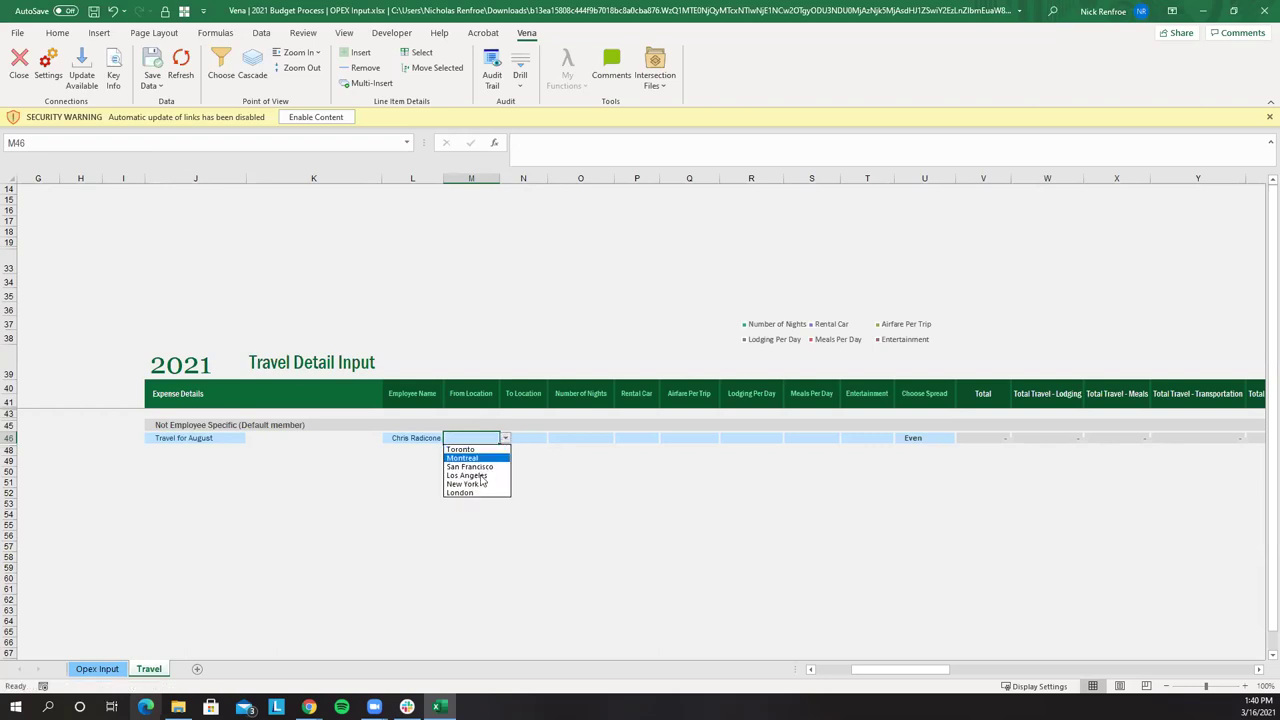
left_click(480, 468)
left_click(523, 439)
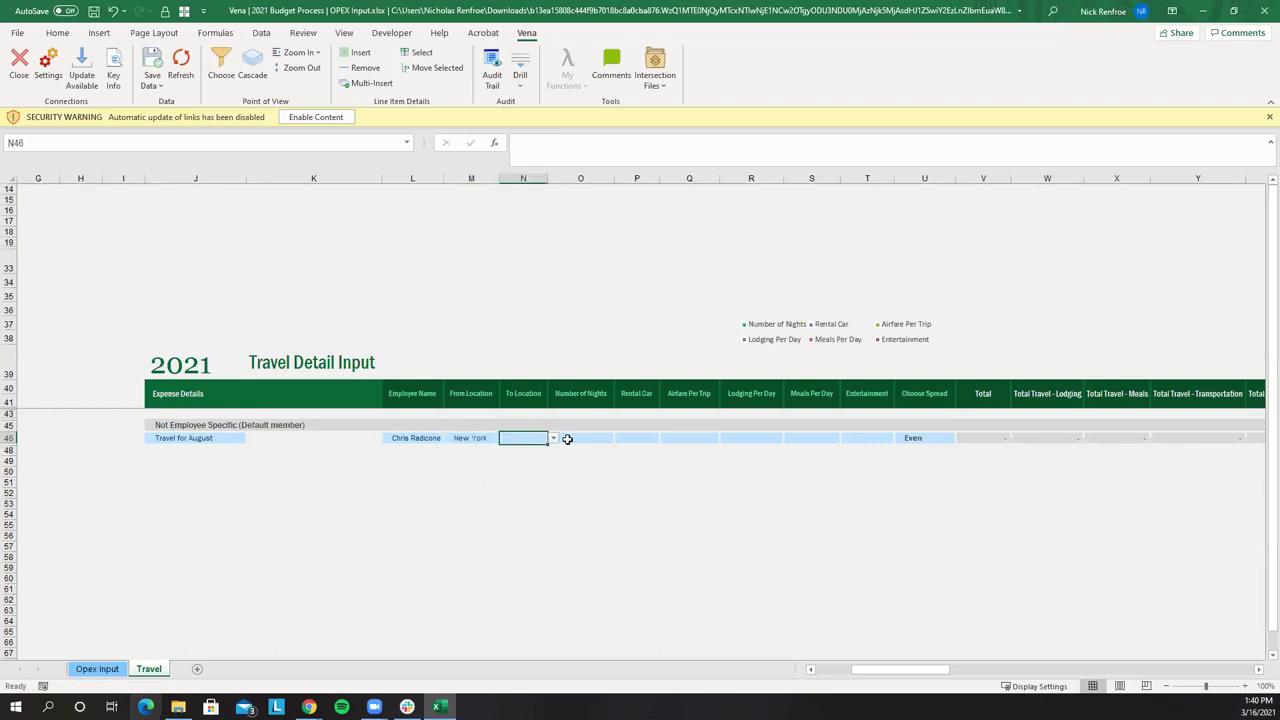
left_click(551, 439)
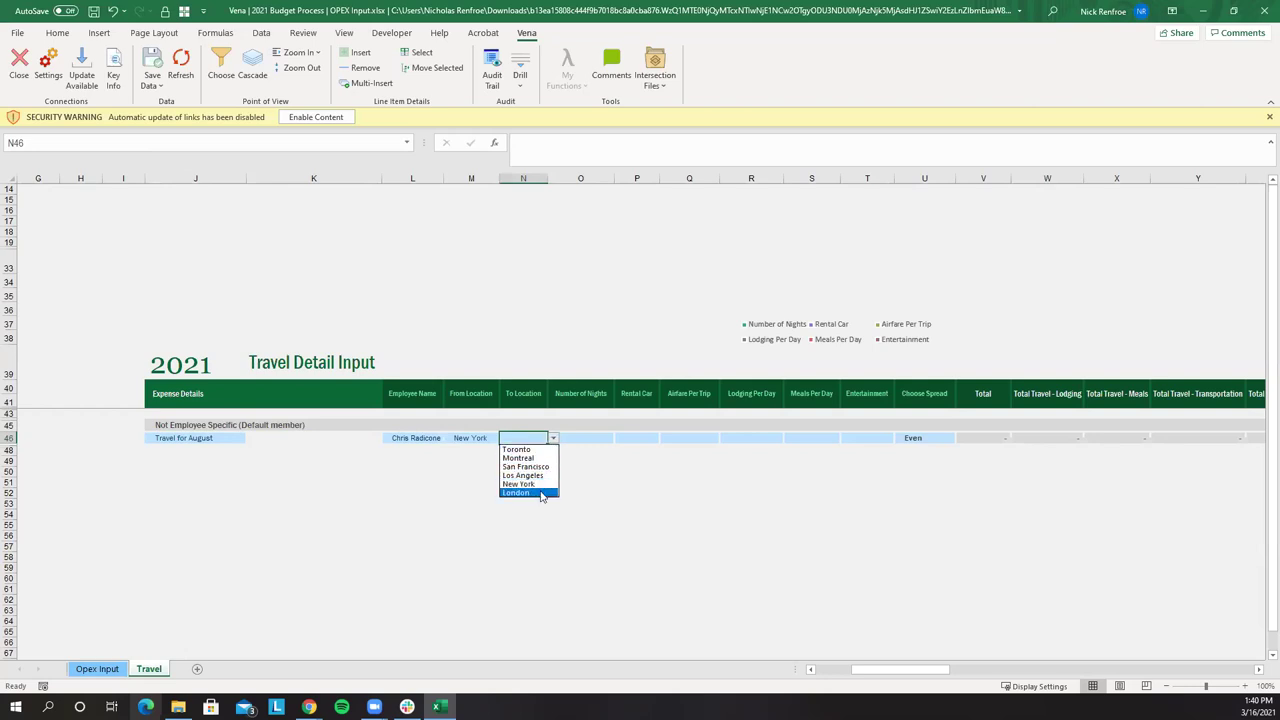
left_click(533, 492)
Enter 5 nights, 500 rental car, 1,500 airfare, 450 lodging/day, 200 meals/day, 150 entertainment
left_click(583, 437)
type("5")
key("Tab")
type("500")
key("Tab")
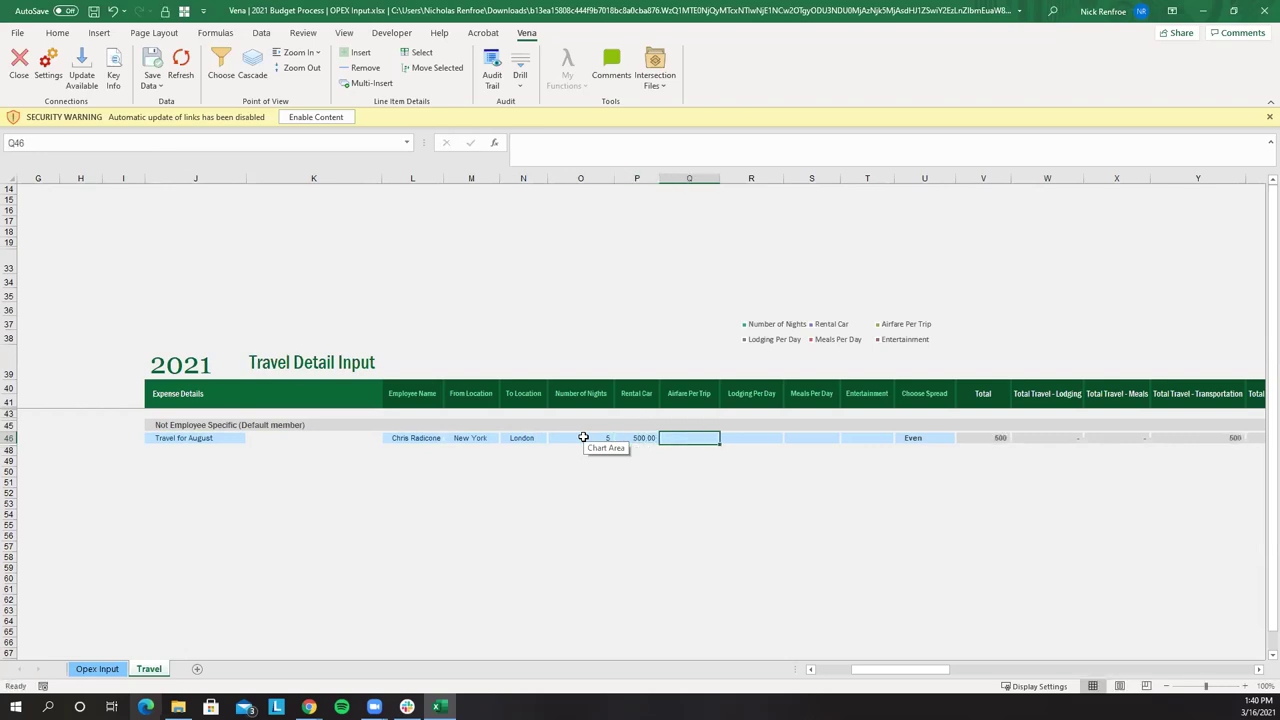
type("1500")
key("Tab")
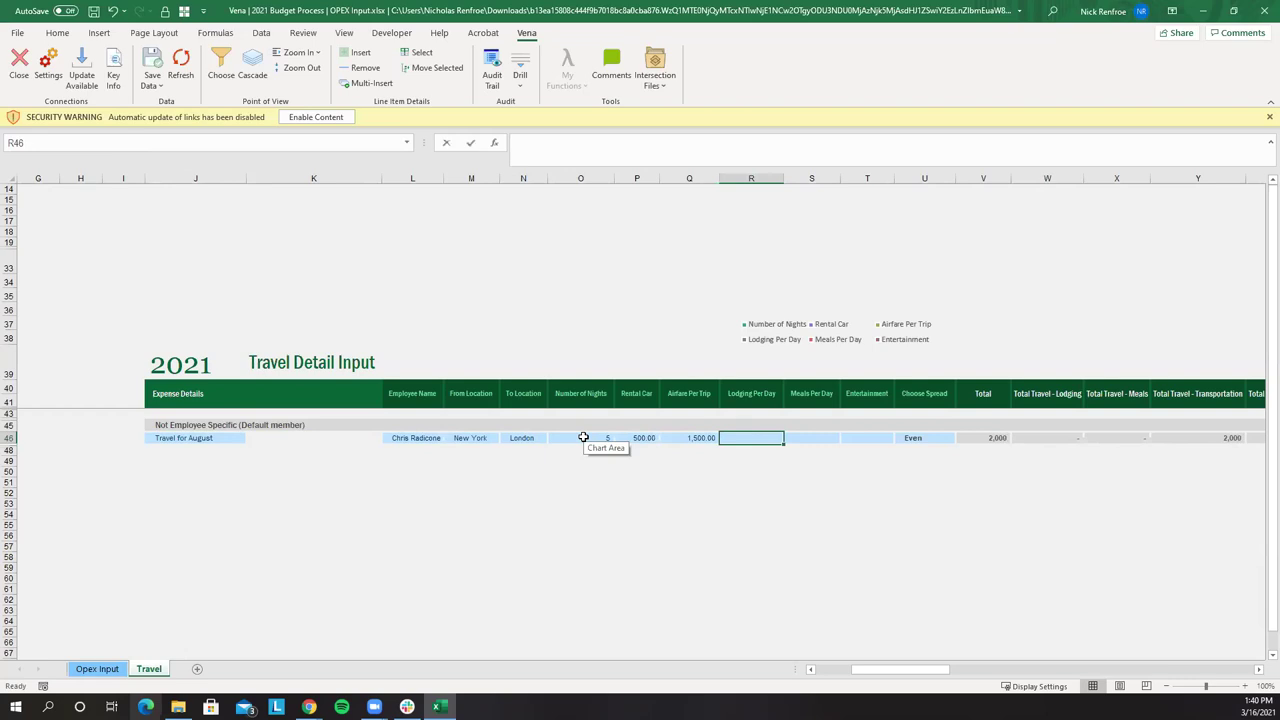
type("1,50")
key("Tab")
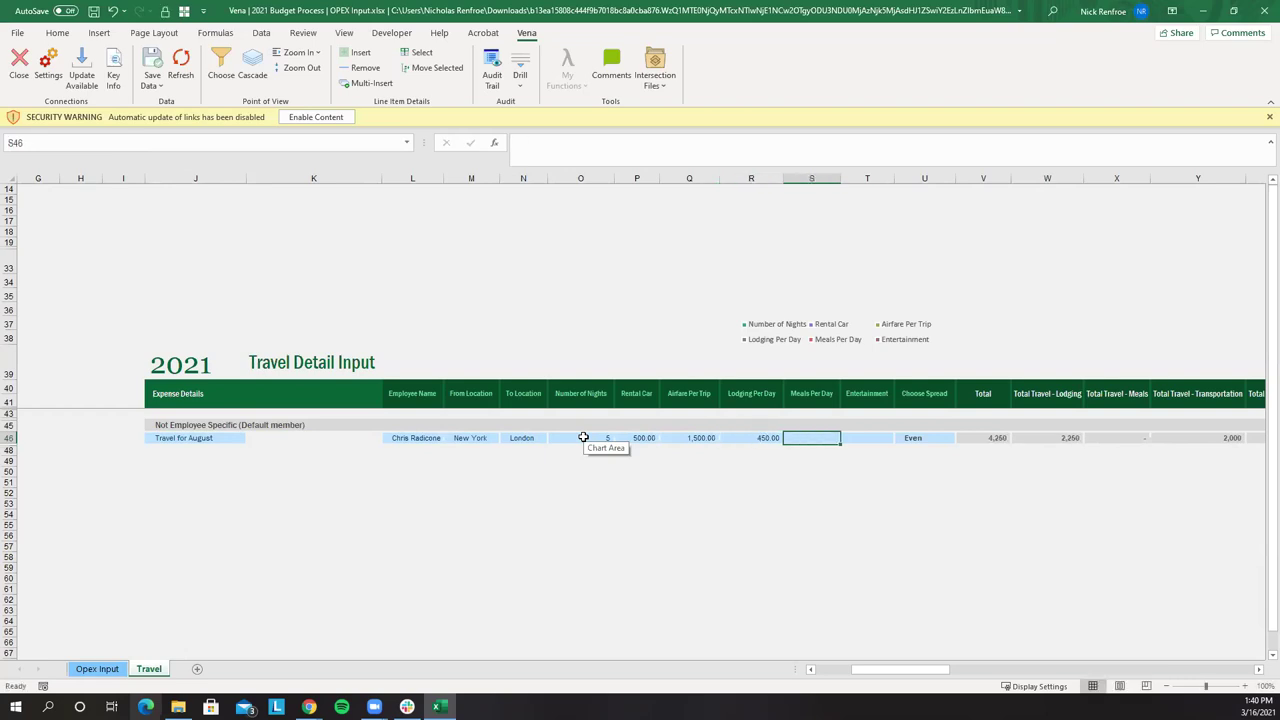
type("200")
key("Tab")
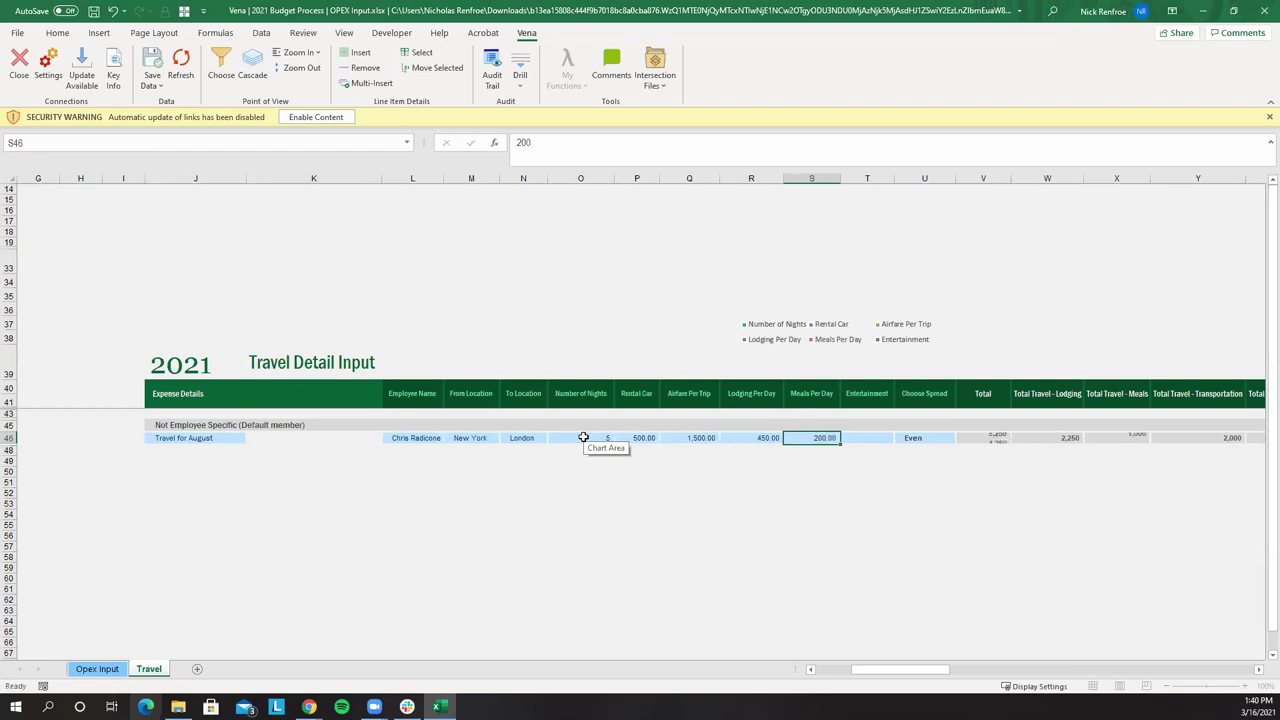
type("150")
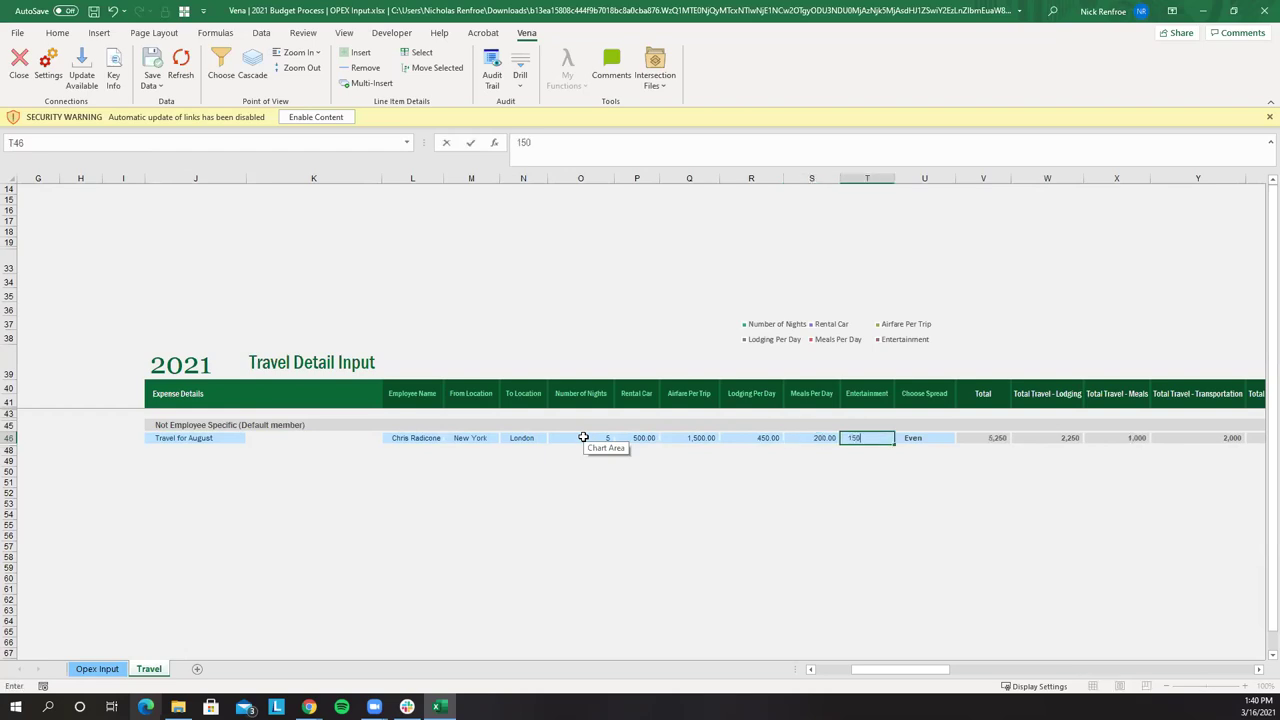
key("Tab")
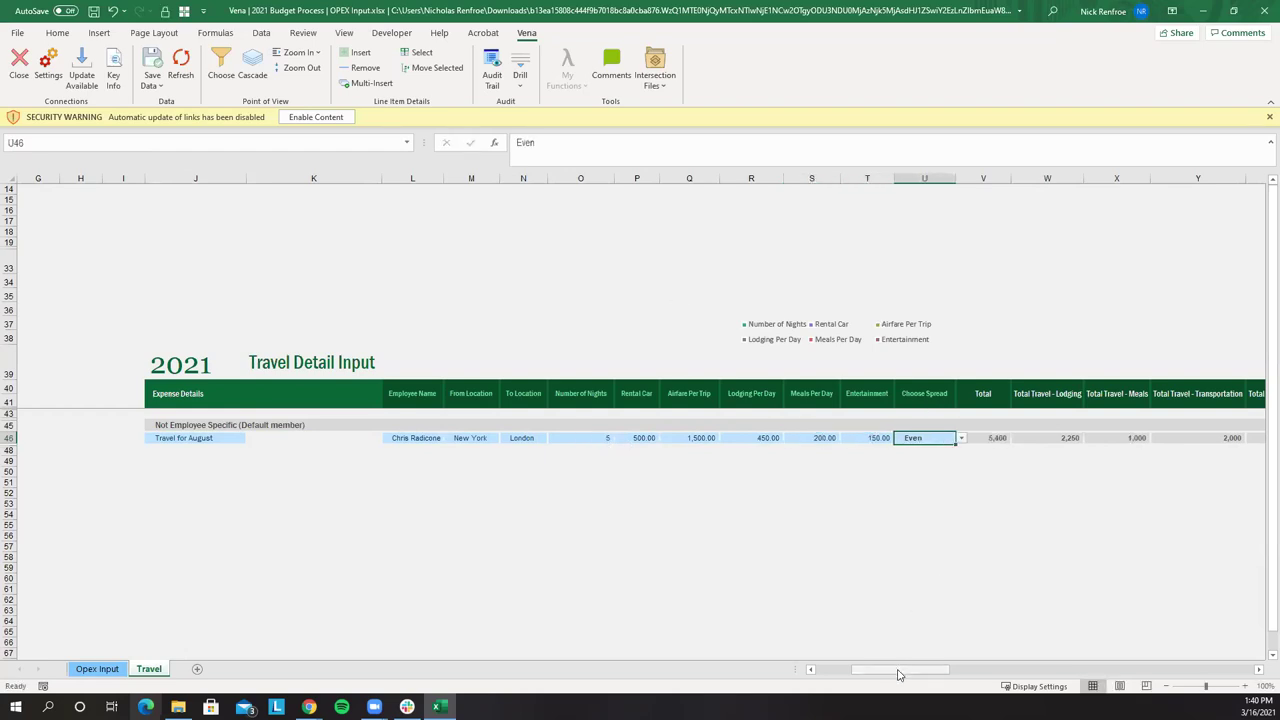
Spread the trip's cost entirely to Aug, totalling 5,400
left_click(961, 438)
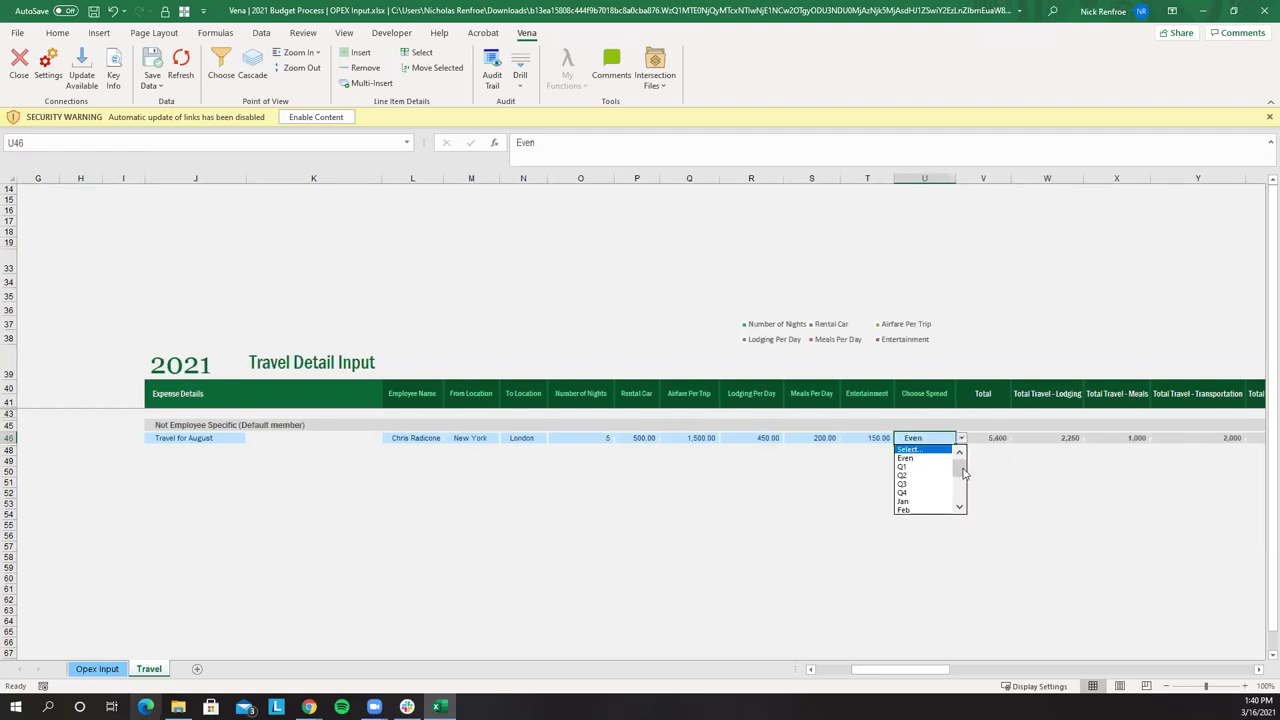
left_click(963, 473)
left_click_drag(963, 473, 957, 484)
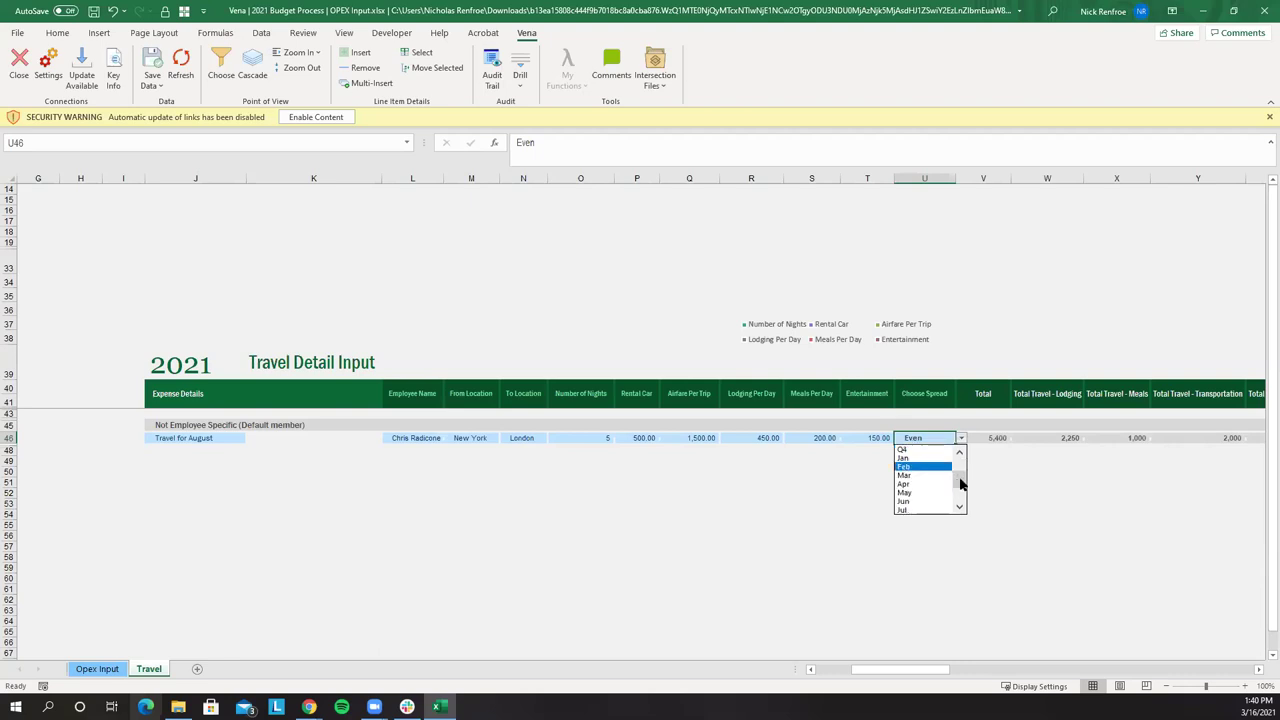
left_click_drag(960, 484, 958, 494)
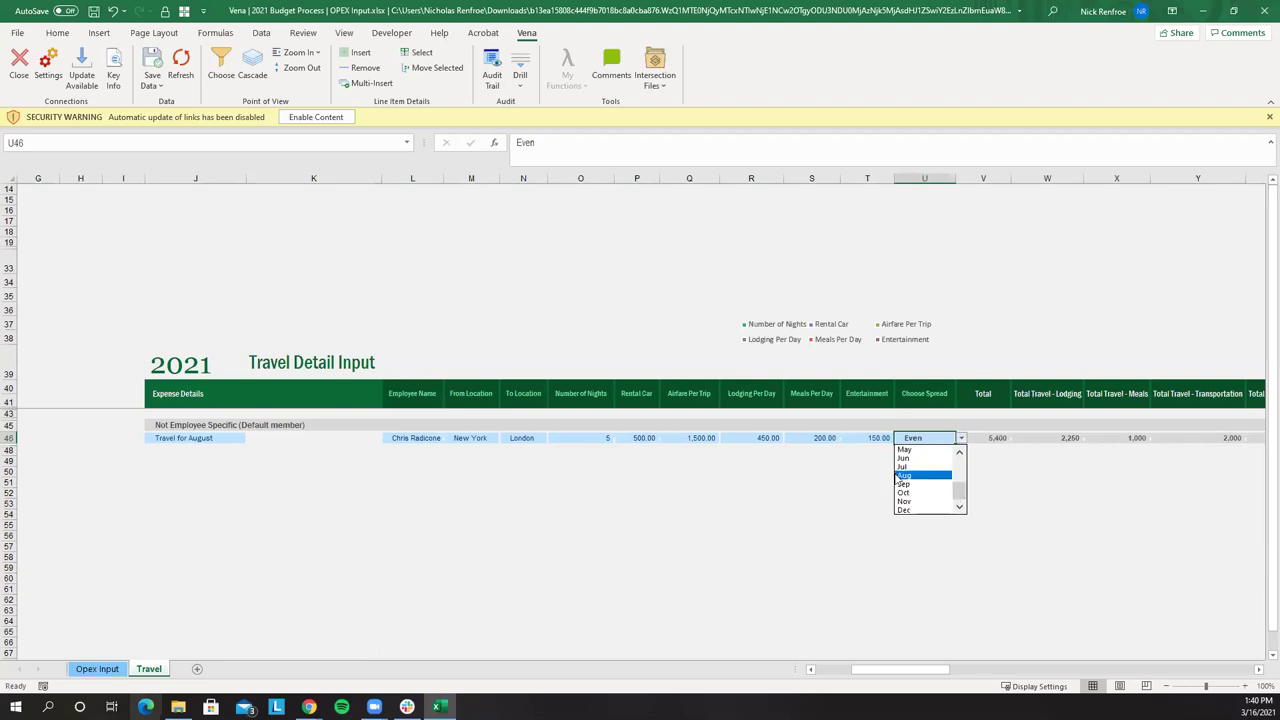
left_click(905, 475)
left_click(824, 423)
left_click_drag(884, 668, 977, 655)
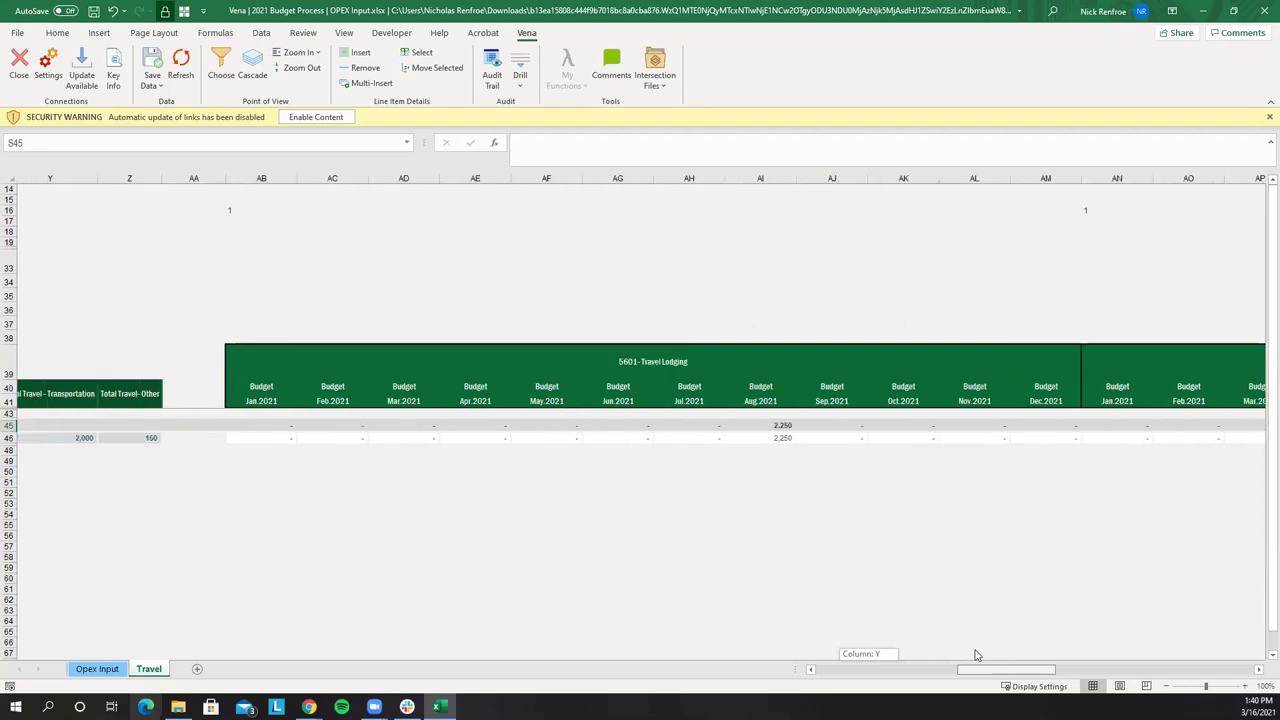
left_click_drag(855, 658, 820, 655)
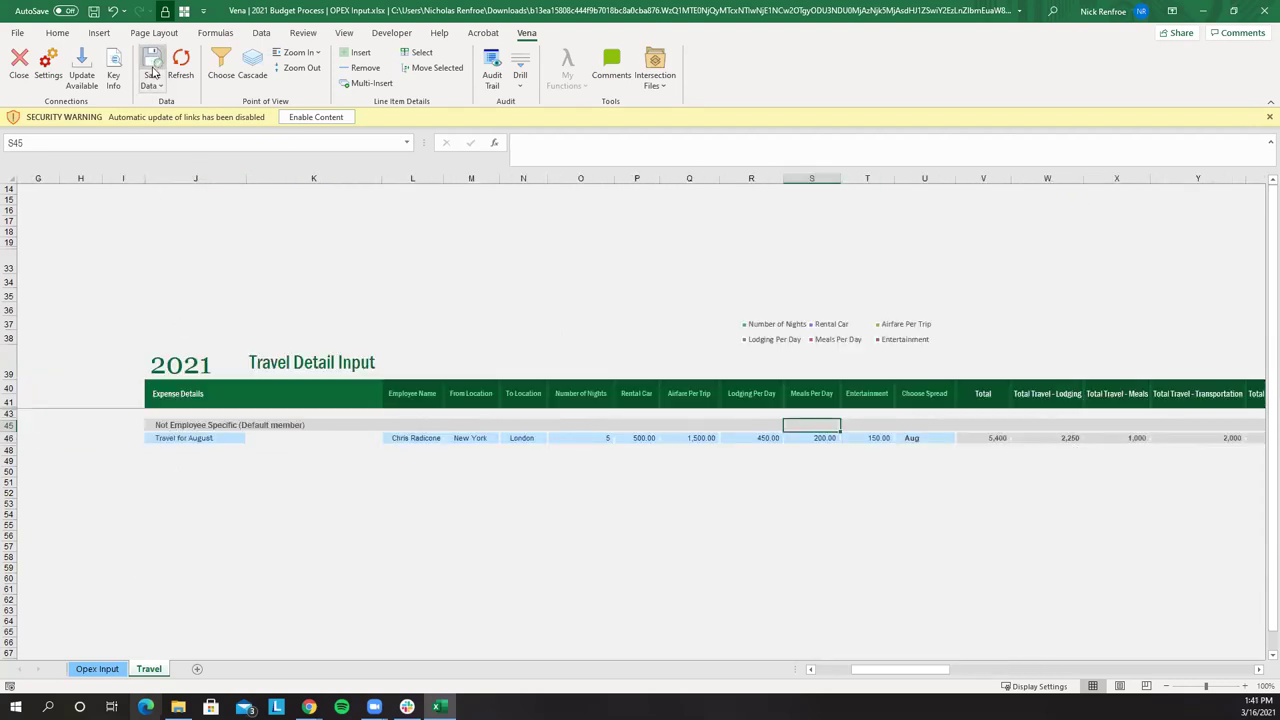
Add and remove a blank Add Events line below Travel for August, then save the travel data
left_click(193, 441)
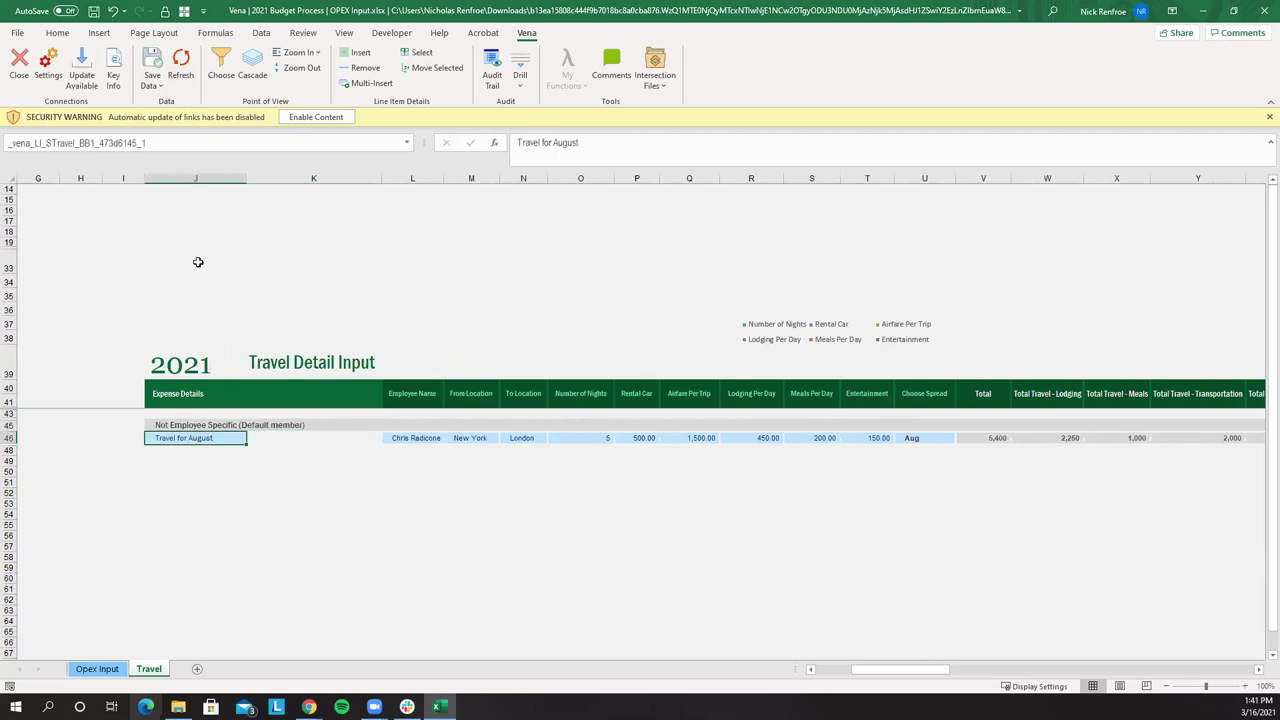
left_click(360, 56)
left_click(191, 450)
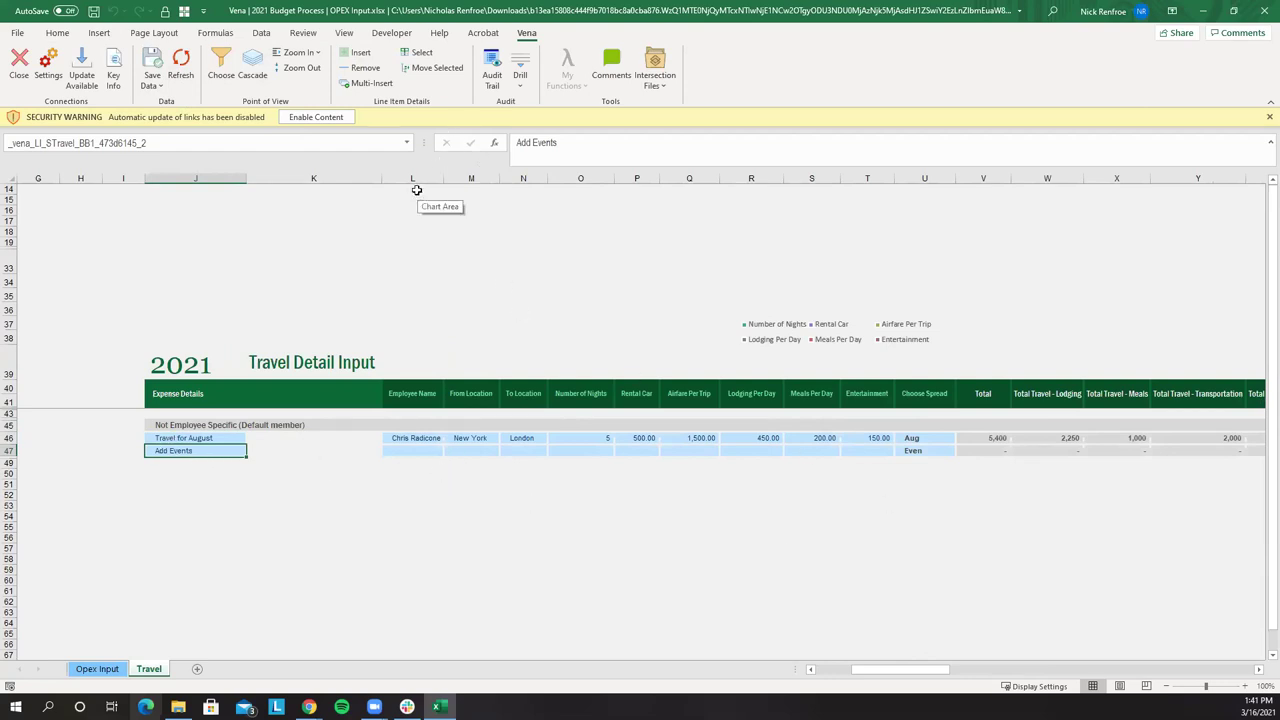
left_click(344, 67)
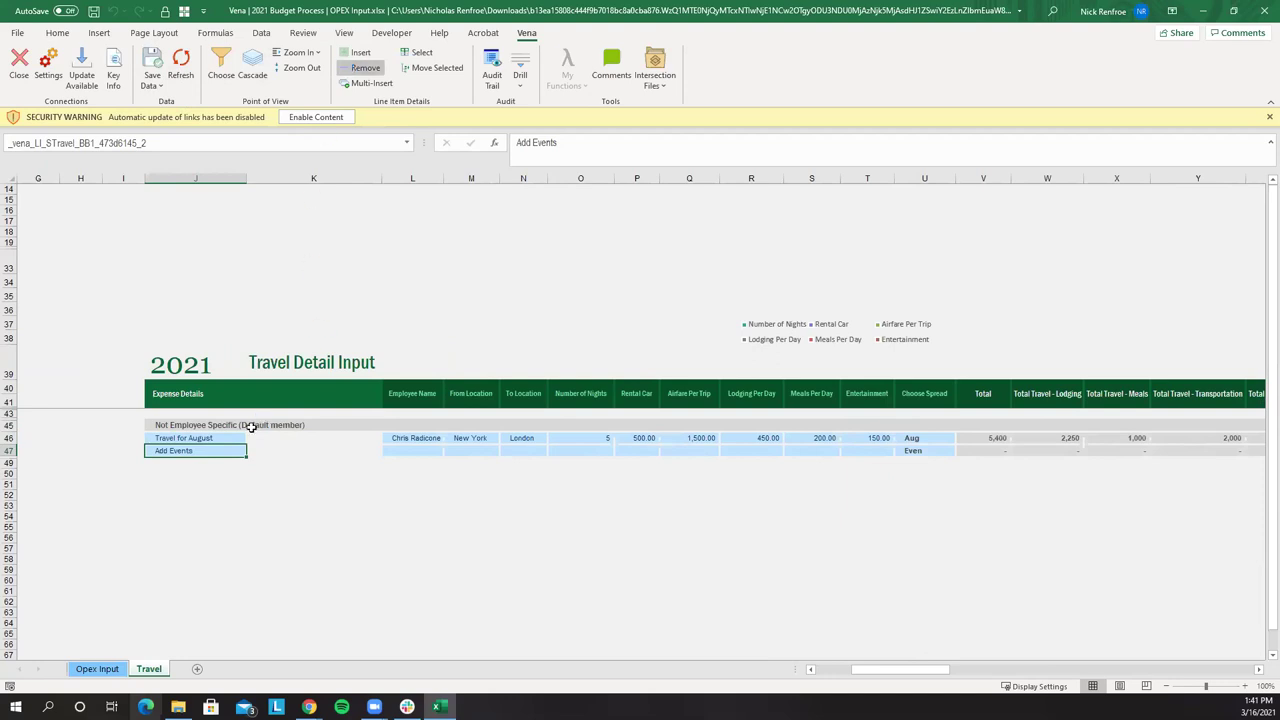
left_click(152, 65)
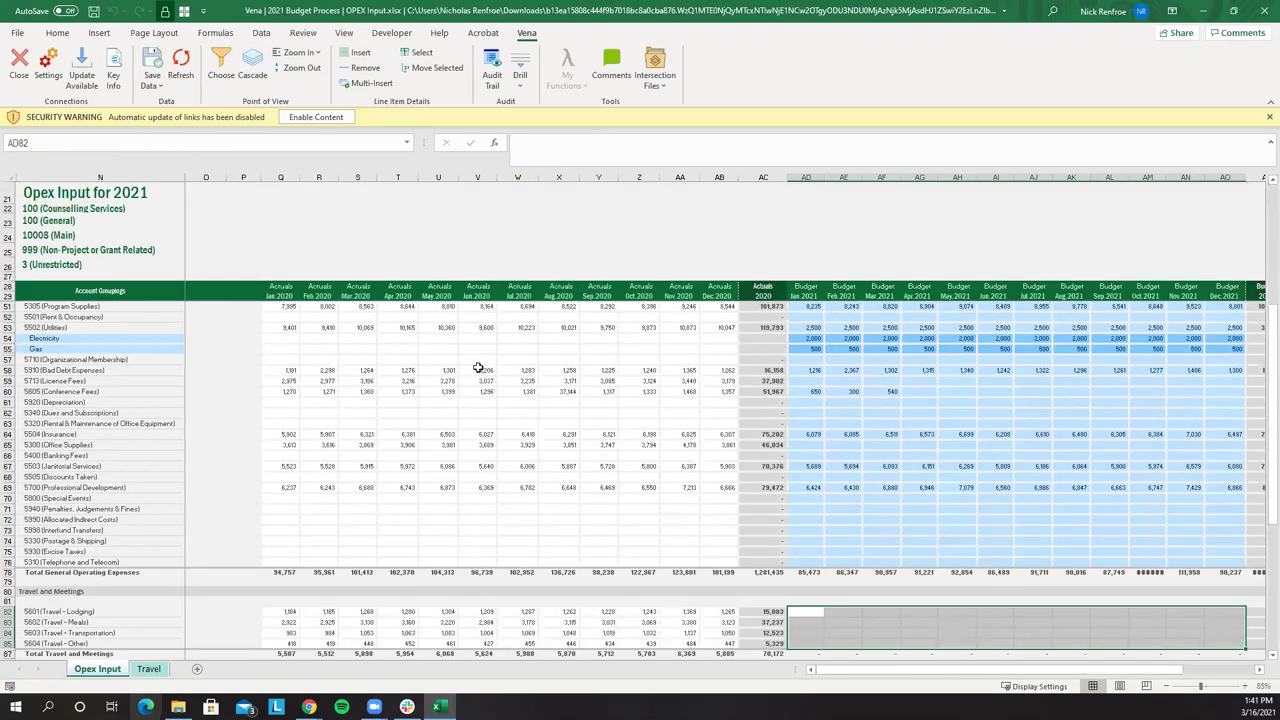
Reload the workbook and check August 2021 travel amounts: transportation 2000, lodging 2250
left_click(477, 316)
left_click(181, 63)
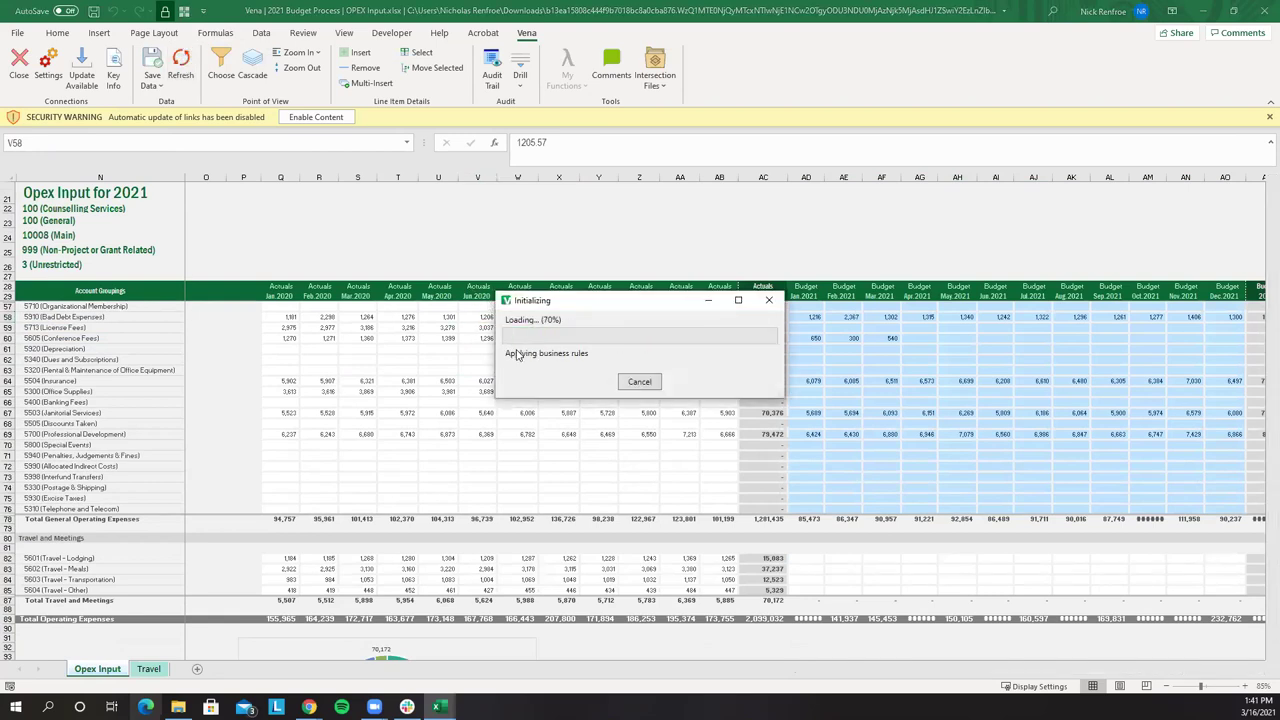
scroll(883, 363, "down", 8)
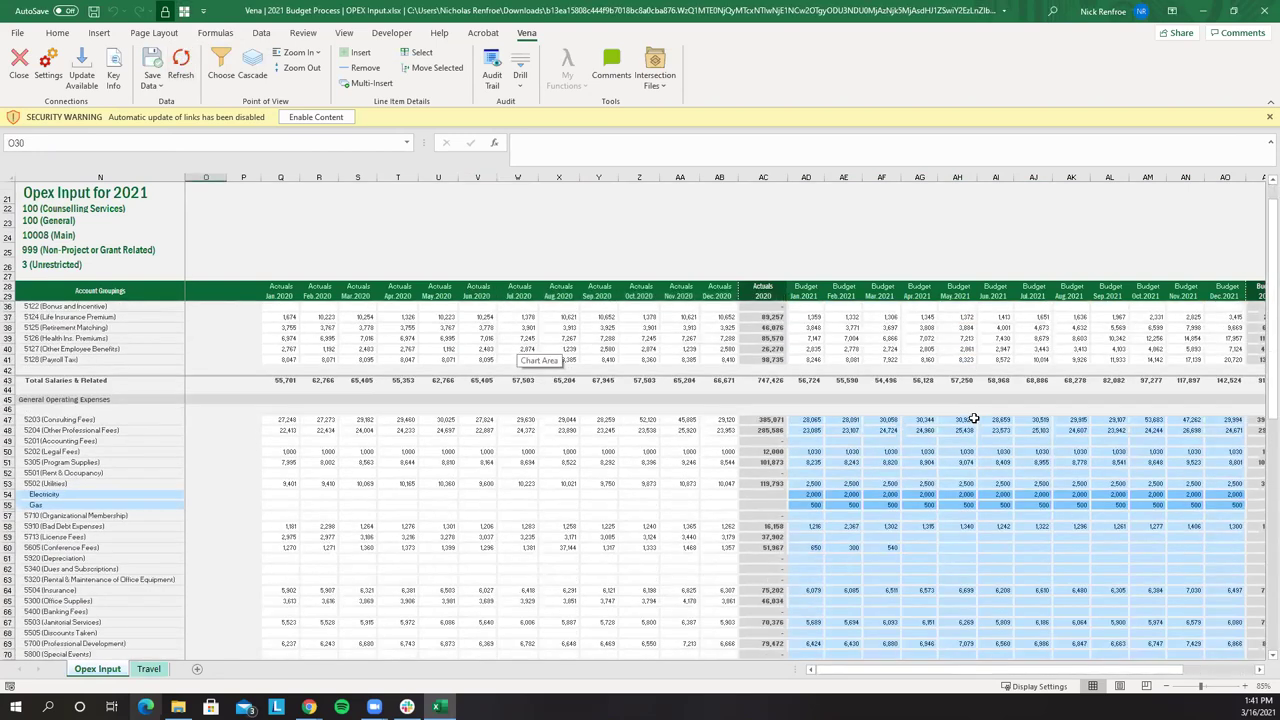
left_click_drag(1066, 578, 1072, 621)
left_click(1075, 598)
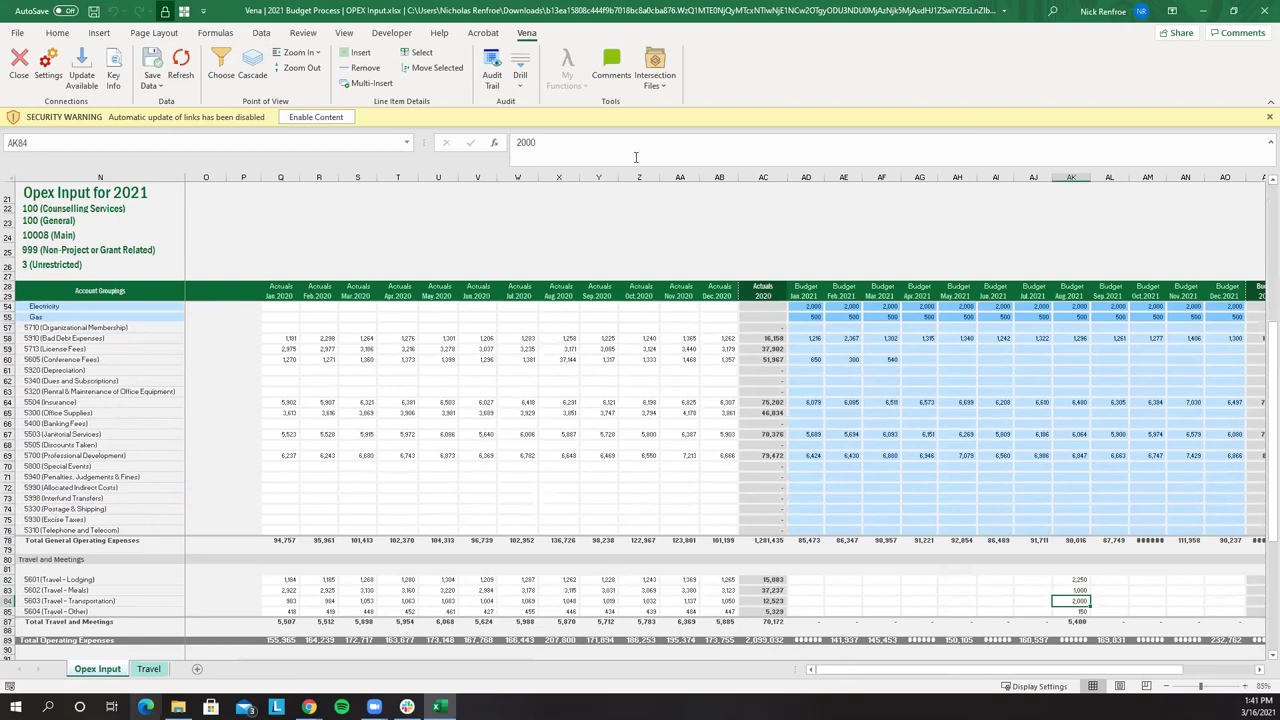
left_click(519, 145)
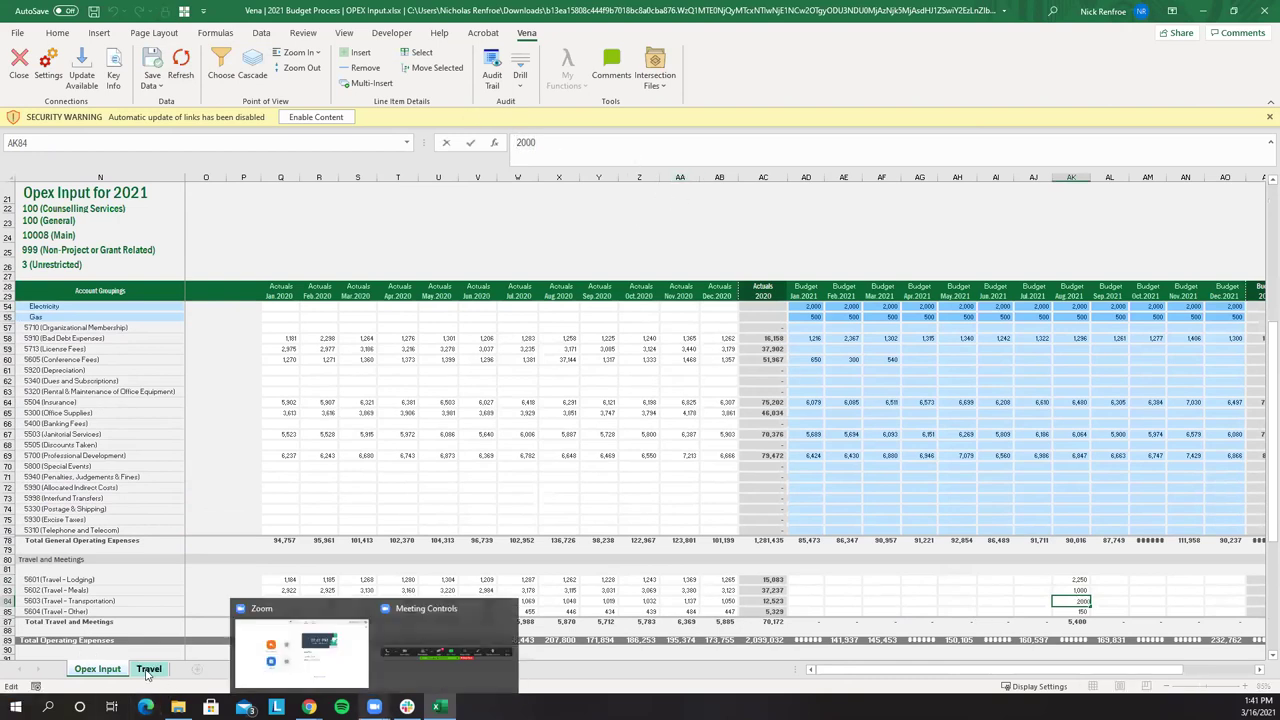
left_click(717, 370)
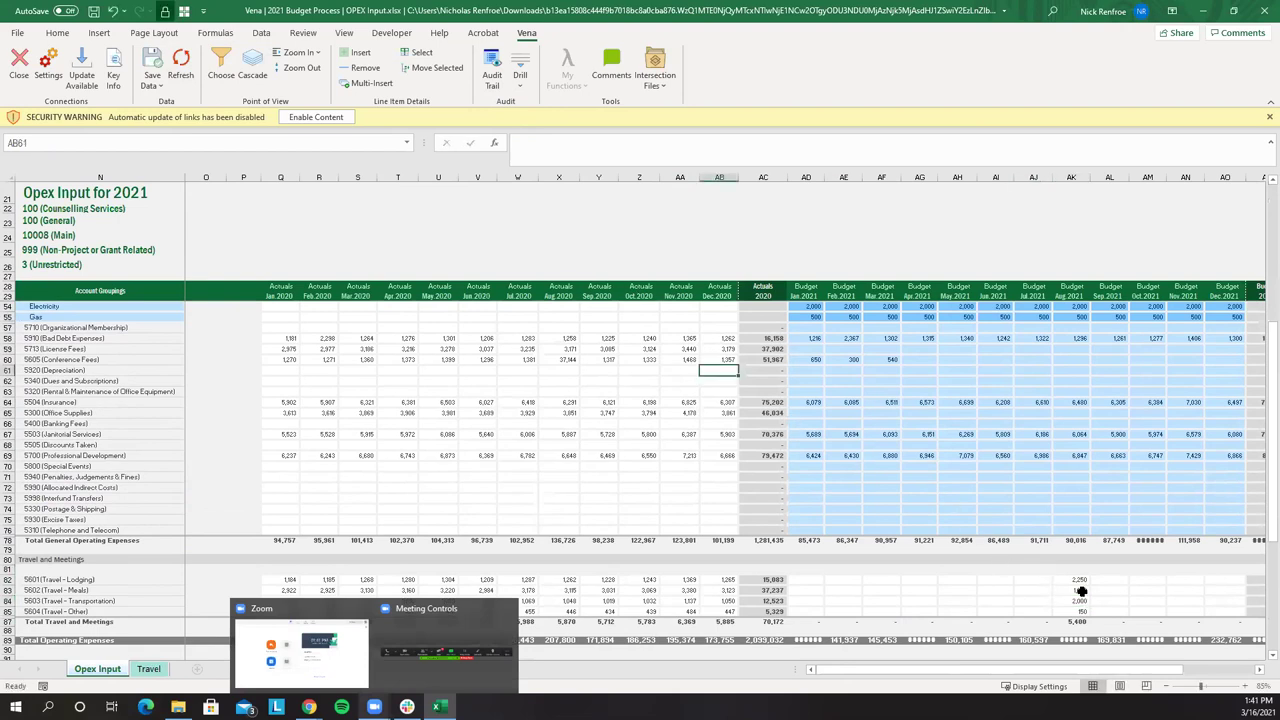
left_click(1072, 576)
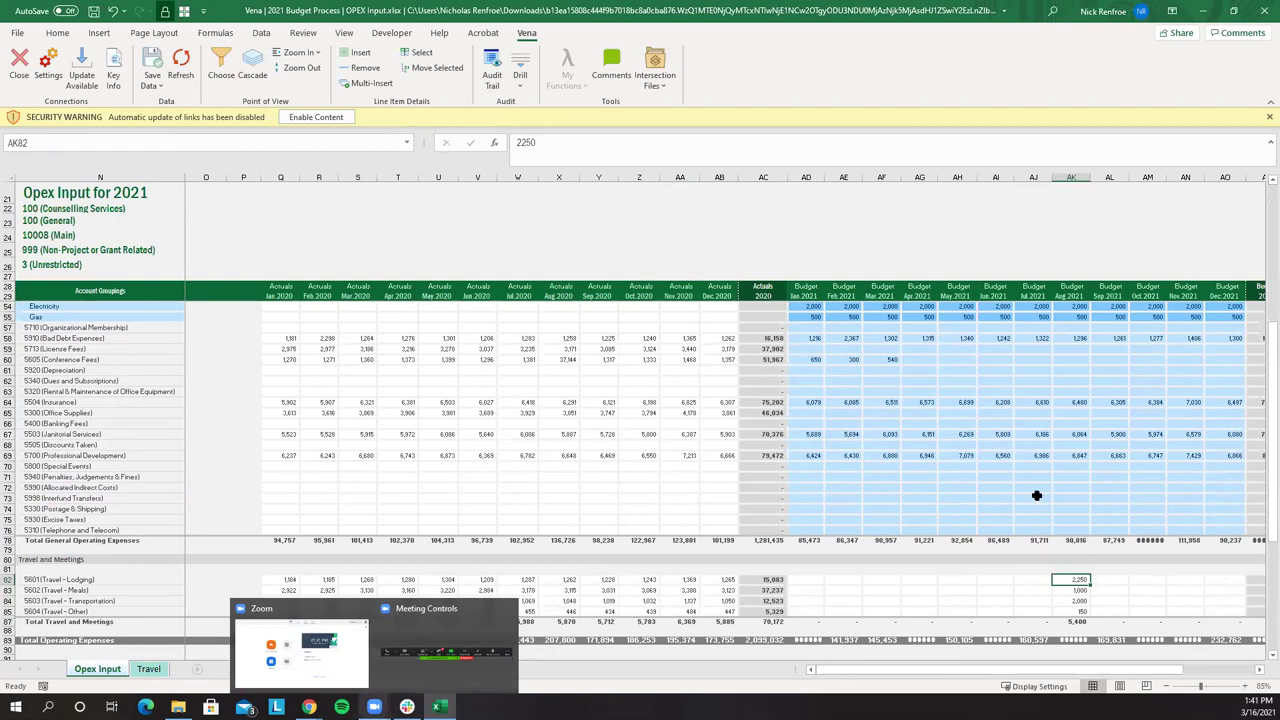
Review the 2021 Utilities and Electricity totals, then close OPEX Input, saving data to Vena
scroll(1030, 492, "up", 3)
left_click(981, 485)
scroll(981, 485, "down", 1)
scroll(981, 485, "up", 5)
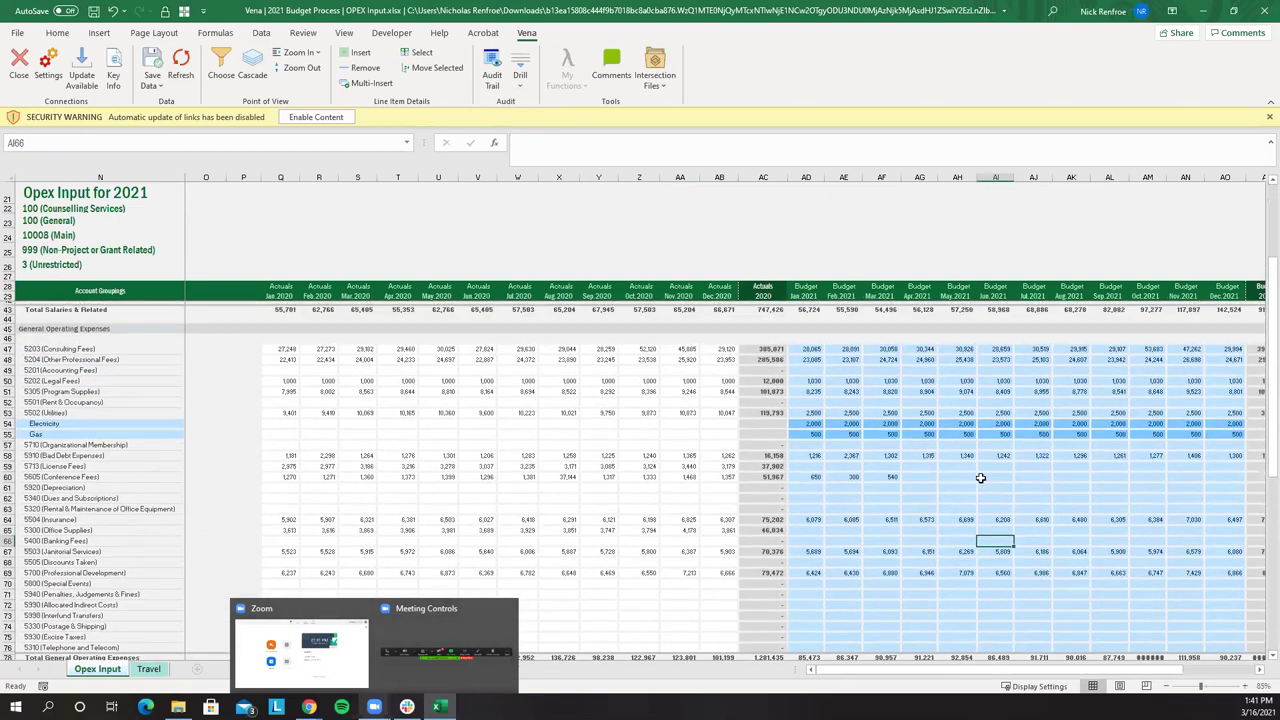
scroll(943, 407, "down", 2)
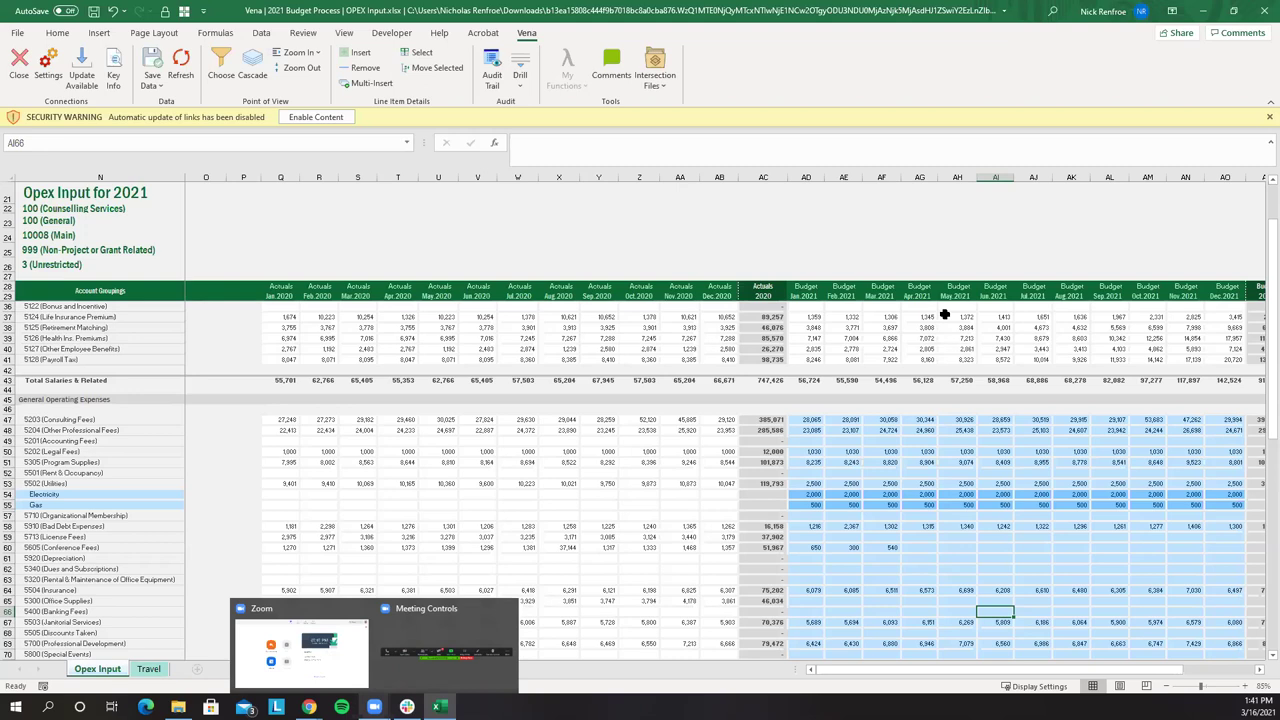
left_click(670, 399)
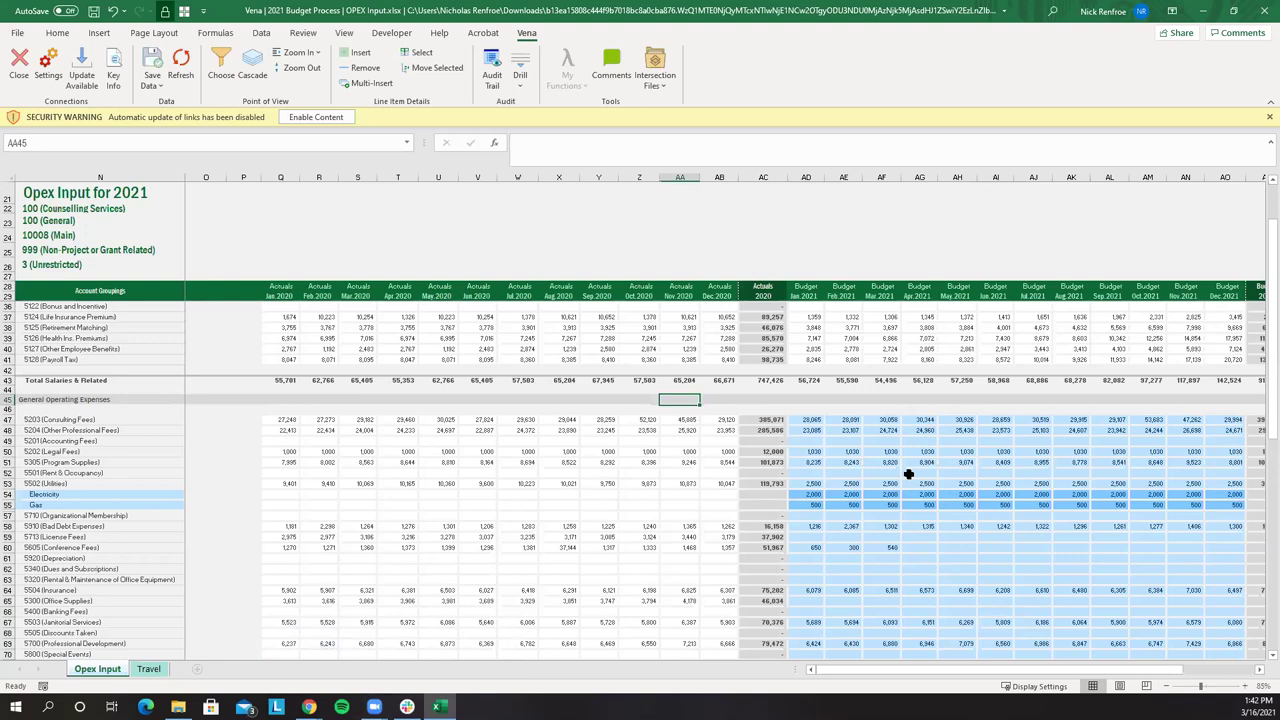
scroll(908, 474, "up", 2)
scroll(908, 420, "down", 2)
left_click(818, 484)
left_click_drag(802, 482, 1228, 483)
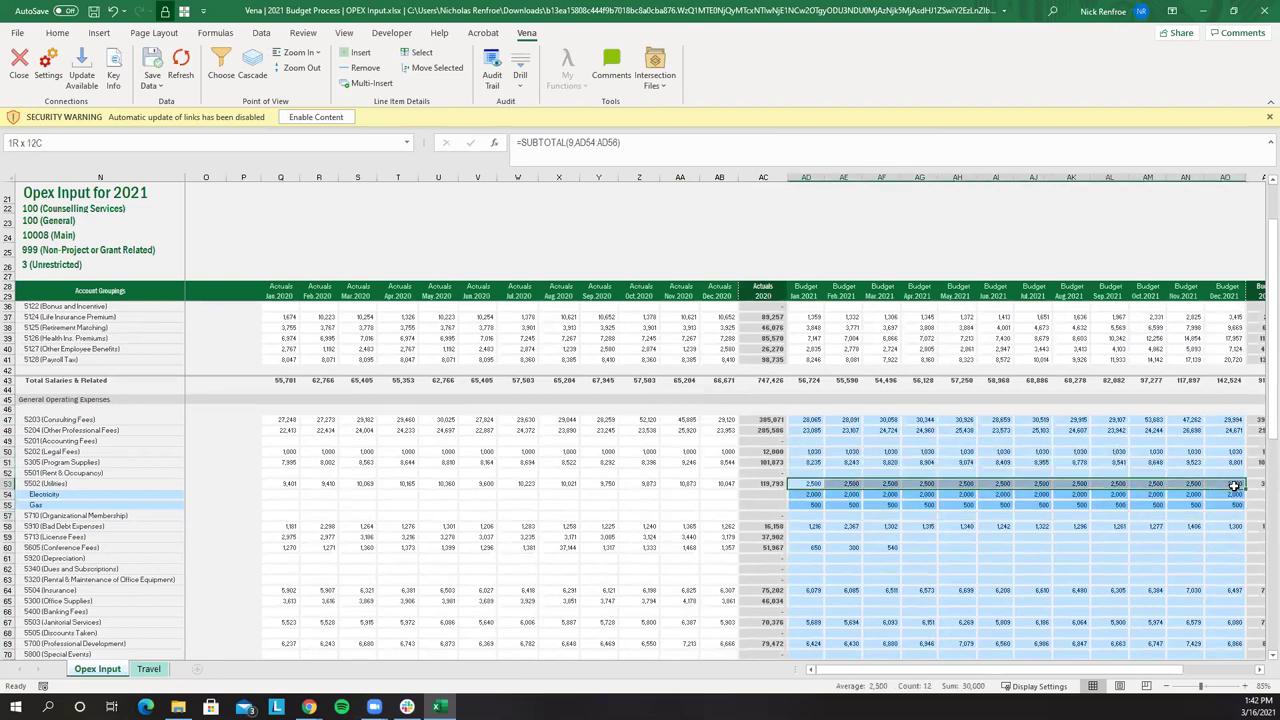
left_click(1264, 12)
left_click(611, 381)
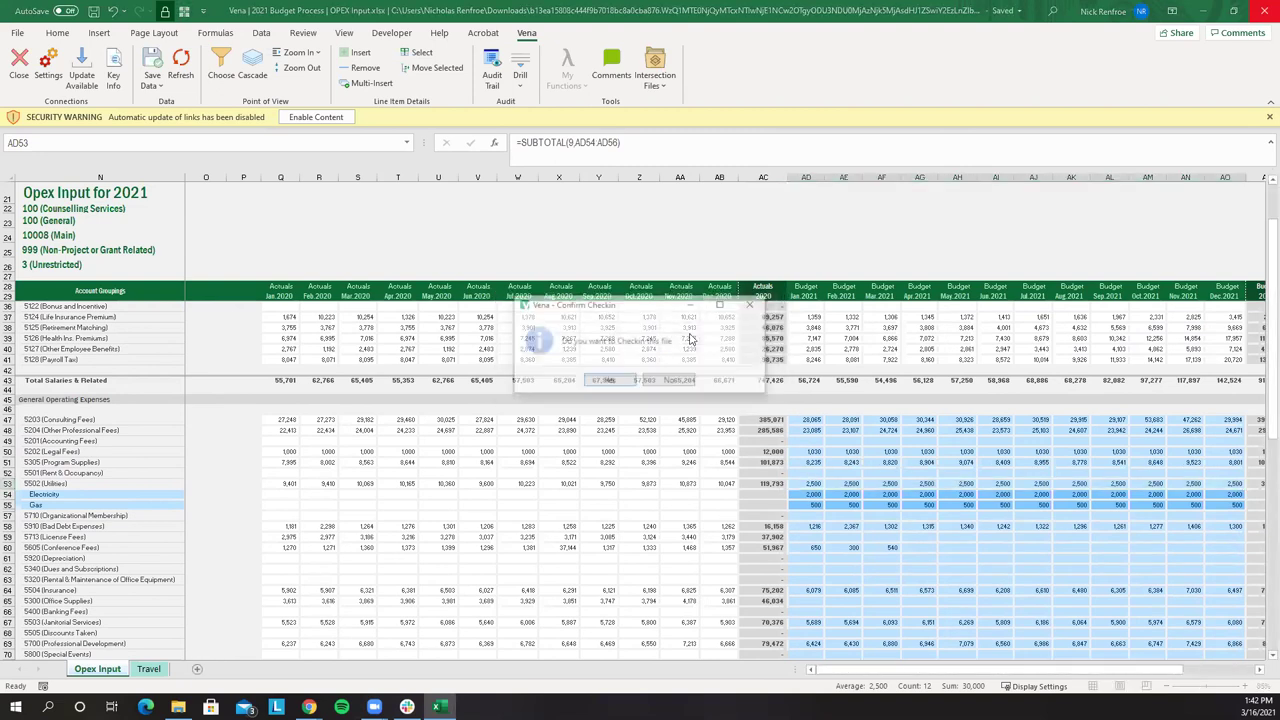
Check the OPEX Input file back in, then open the Budget vs. Actuals.xlsx report from Financial Reports
left_click(613, 381)
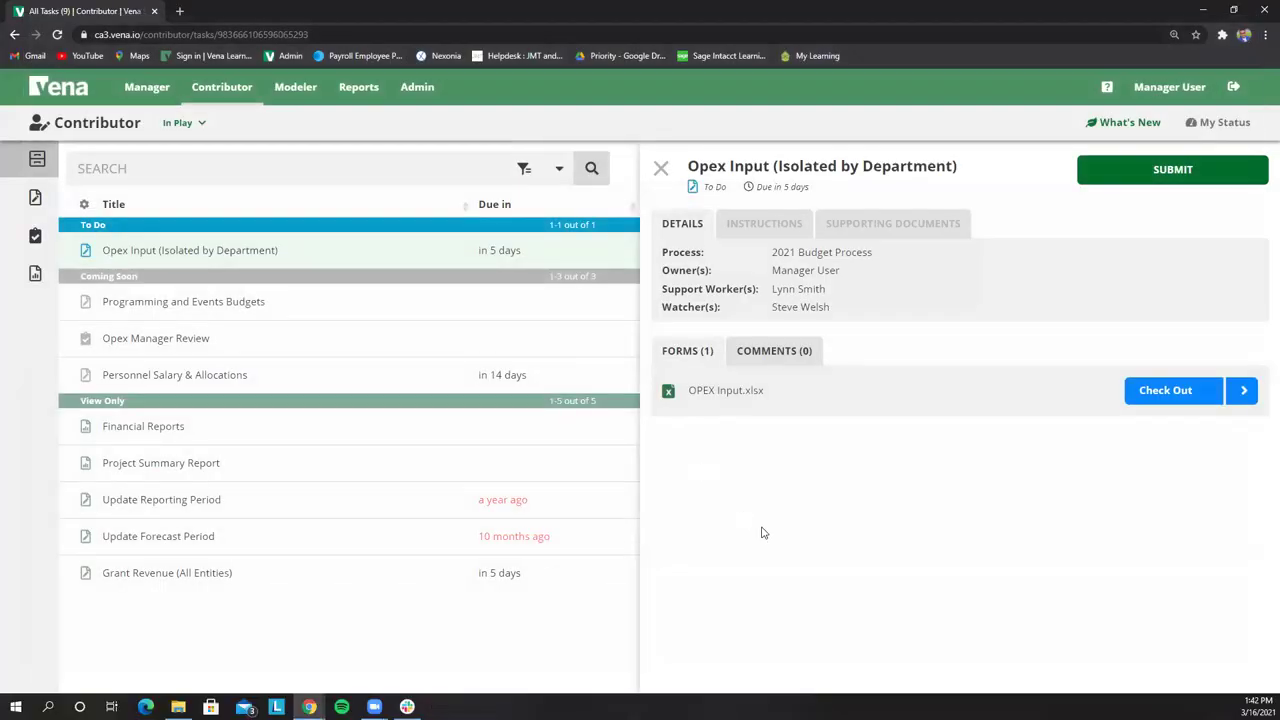
left_click(208, 436)
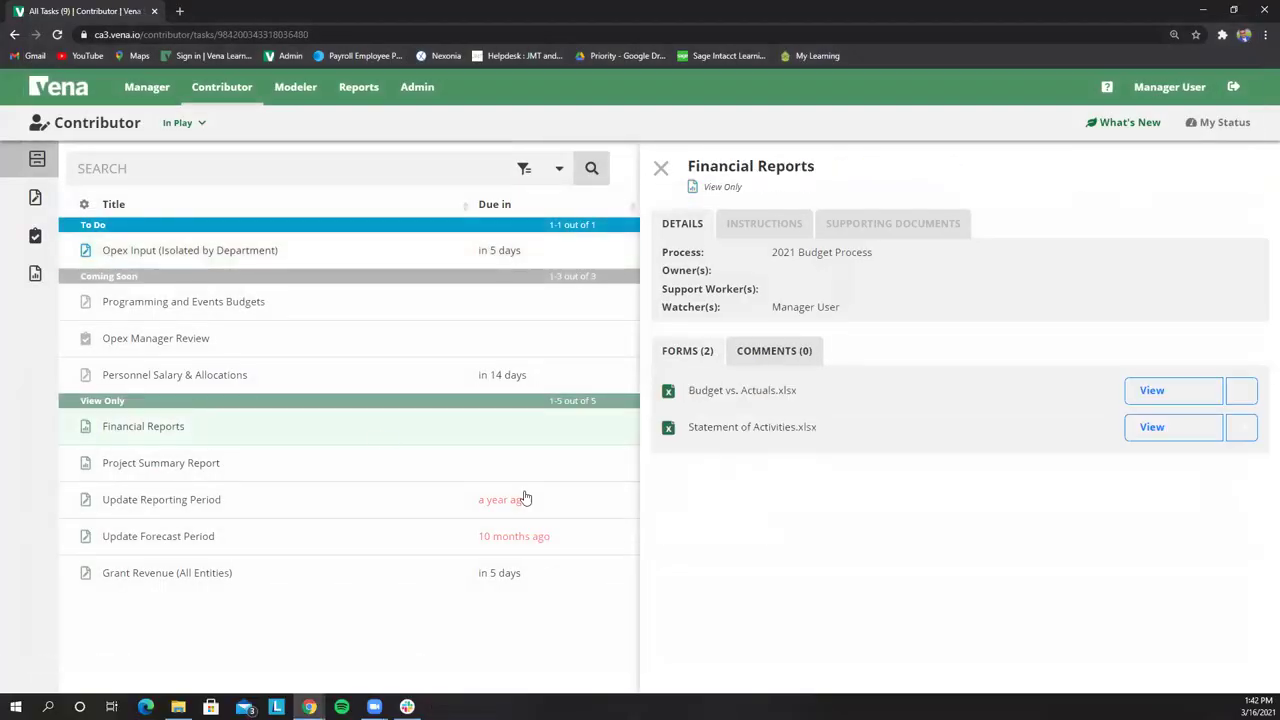
left_click(1150, 392)
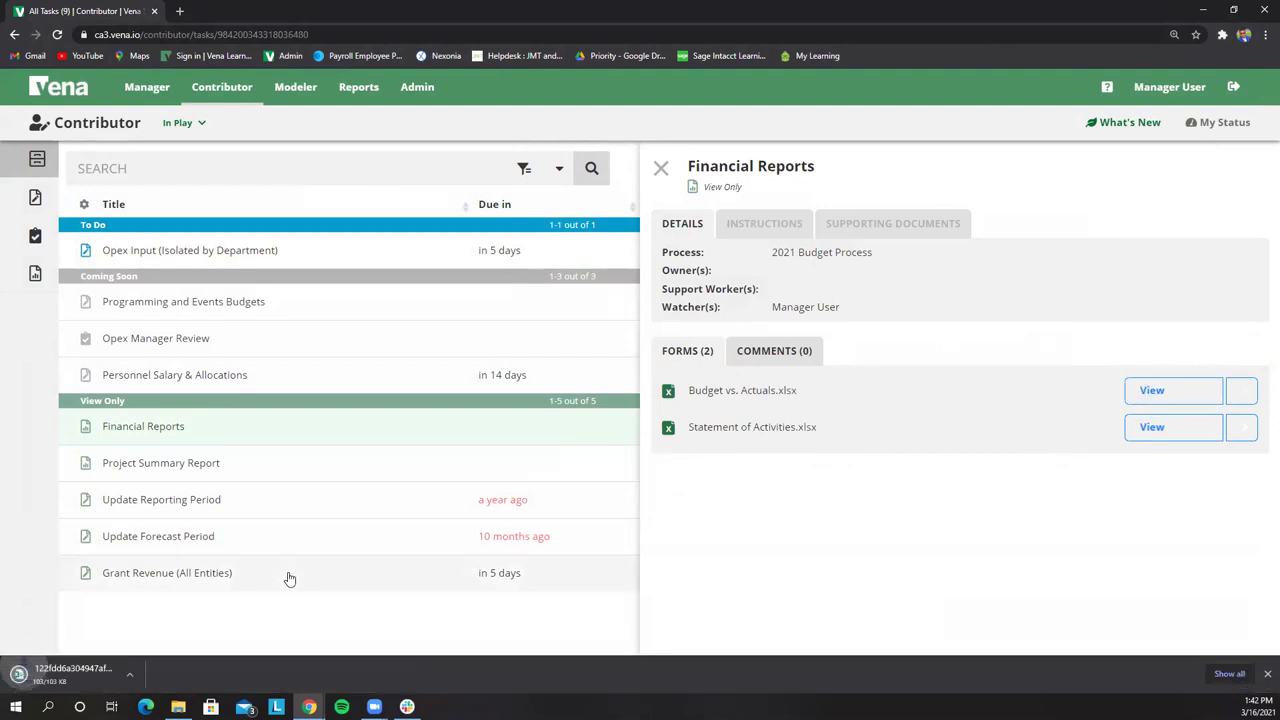
left_click(55, 678)
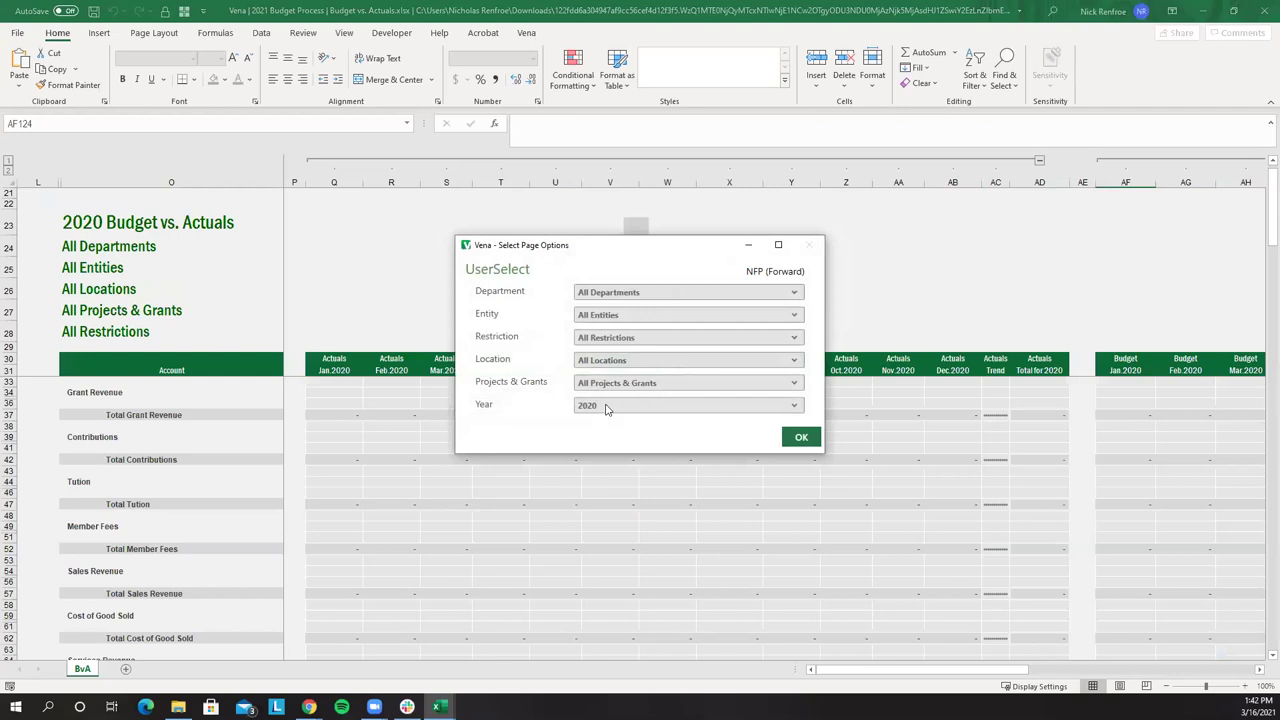
Load the Budget vs. Actuals report with page option Year set to 2021
left_click(612, 291)
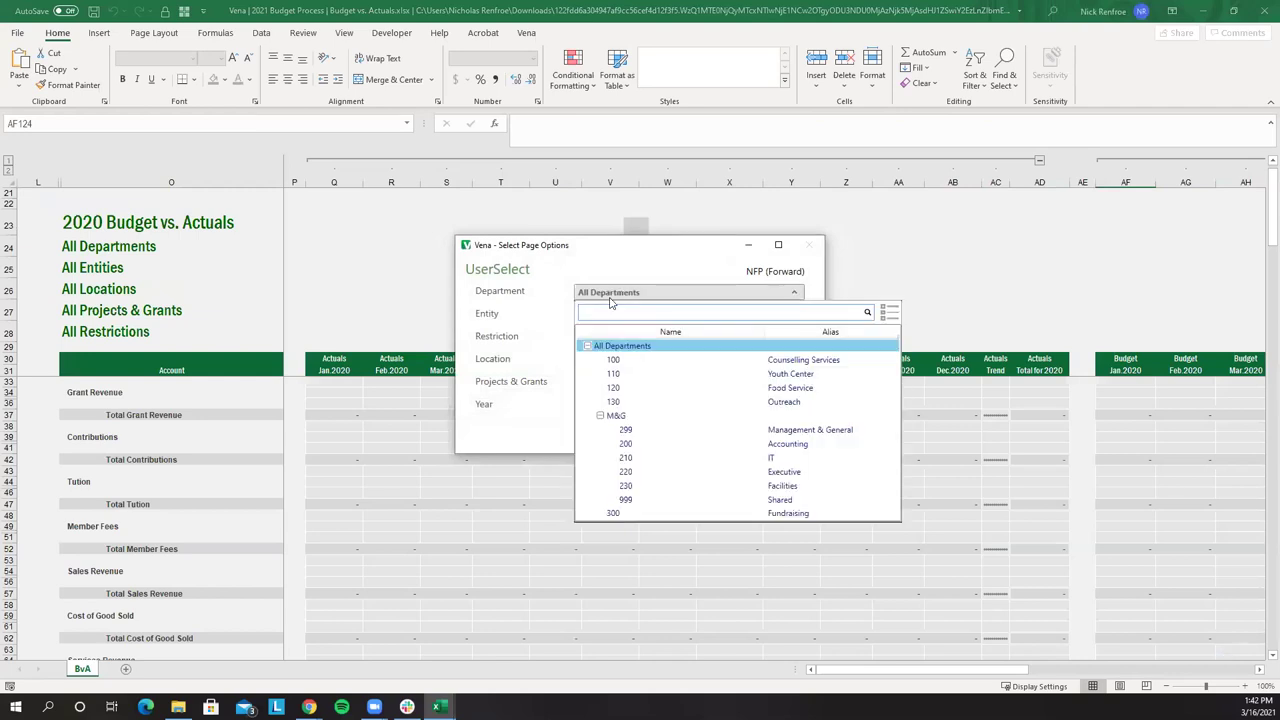
left_click(590, 270)
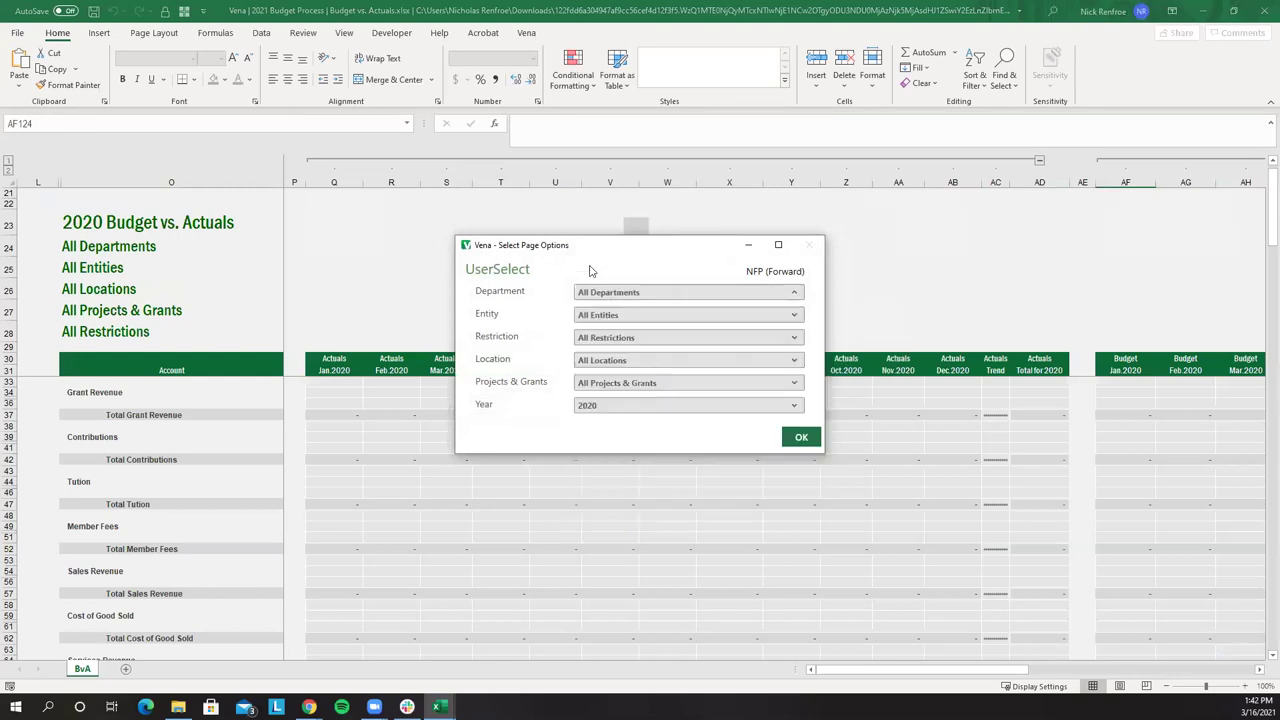
left_click(636, 403)
left_click(653, 494)
left_click(601, 320)
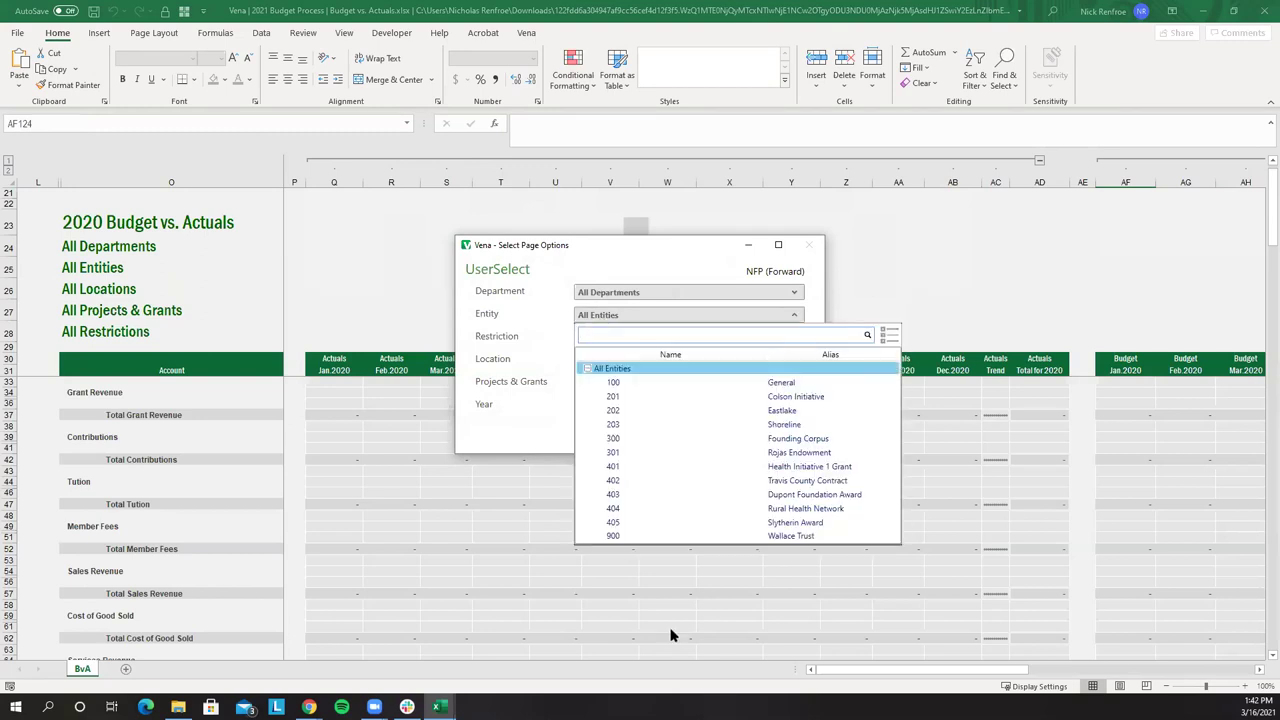
left_click(500, 400)
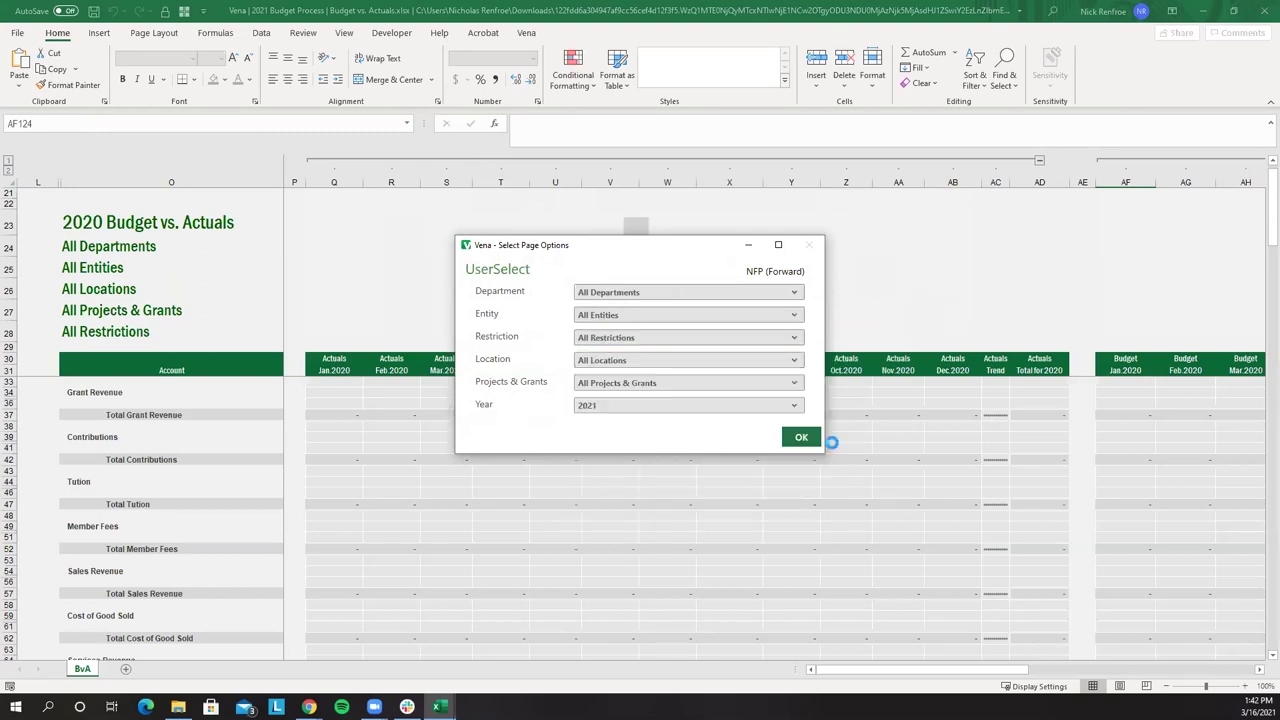
left_click(800, 438)
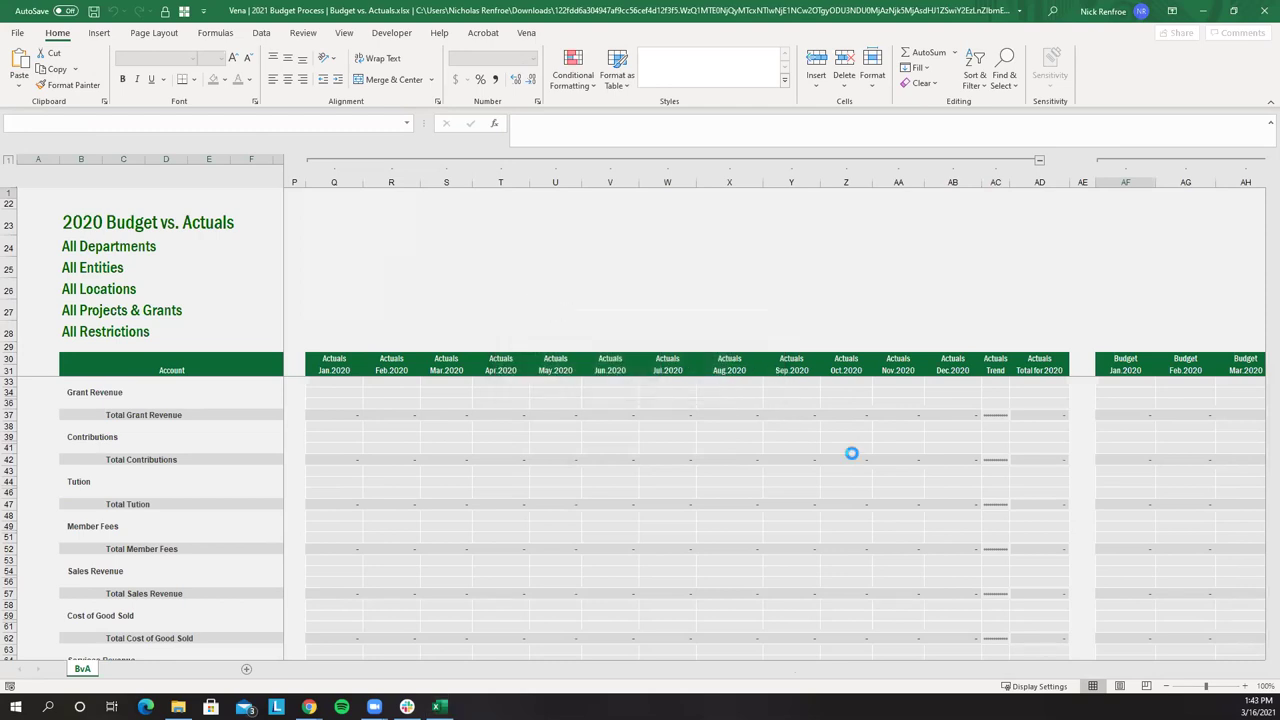
Select the January 2021 utilities budget in cell AF150 and bring up the Vena Drill options
left_click_drag(945, 677, 1037, 497)
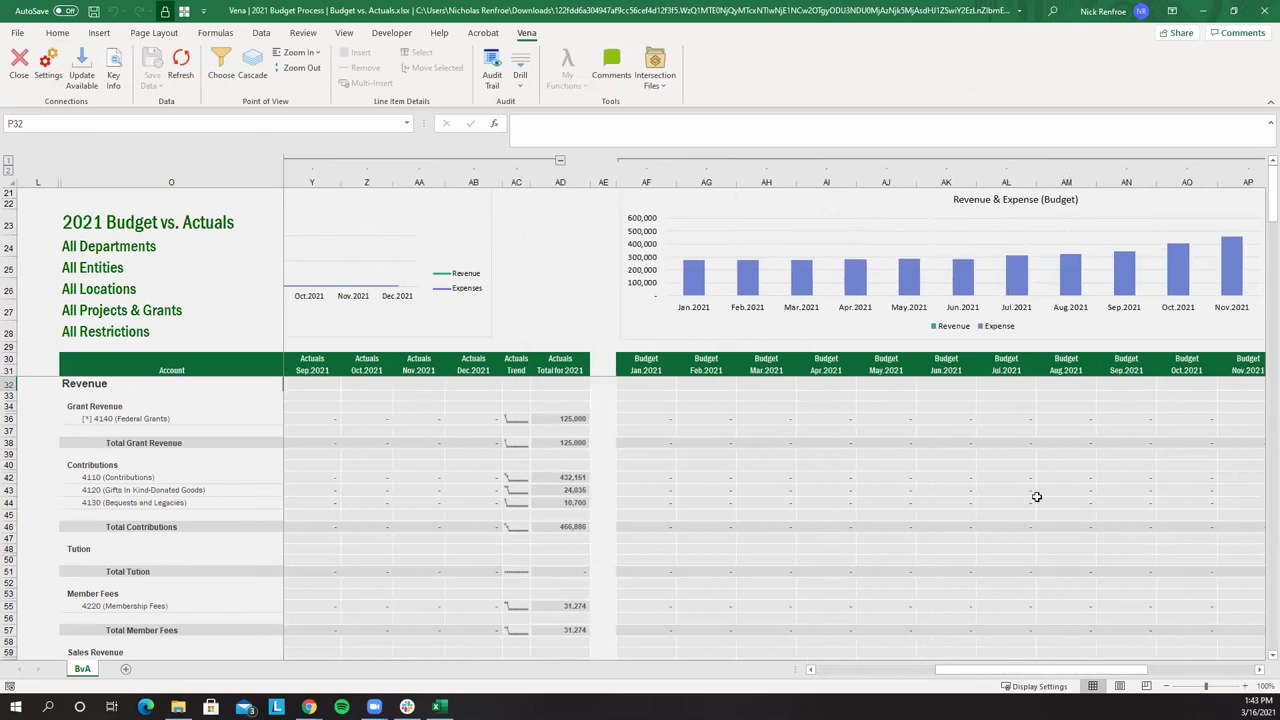
scroll(1037, 497, "down", 20)
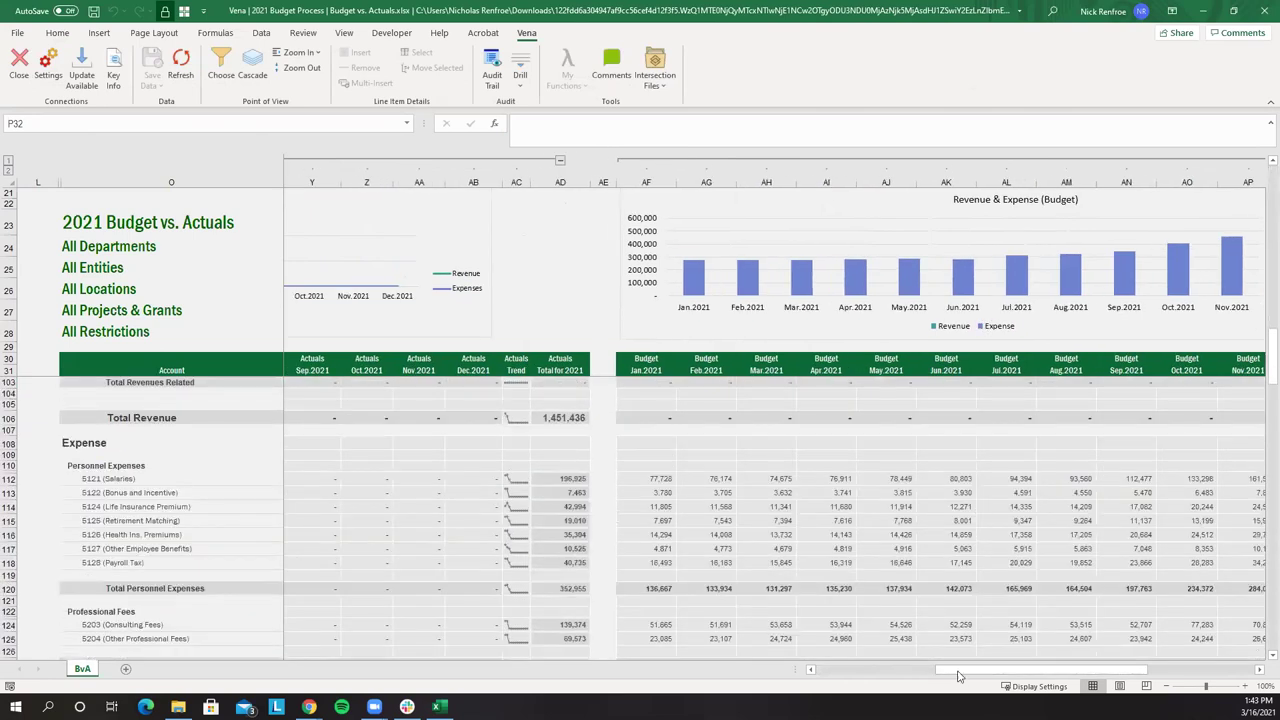
scroll(849, 606, "down", 5)
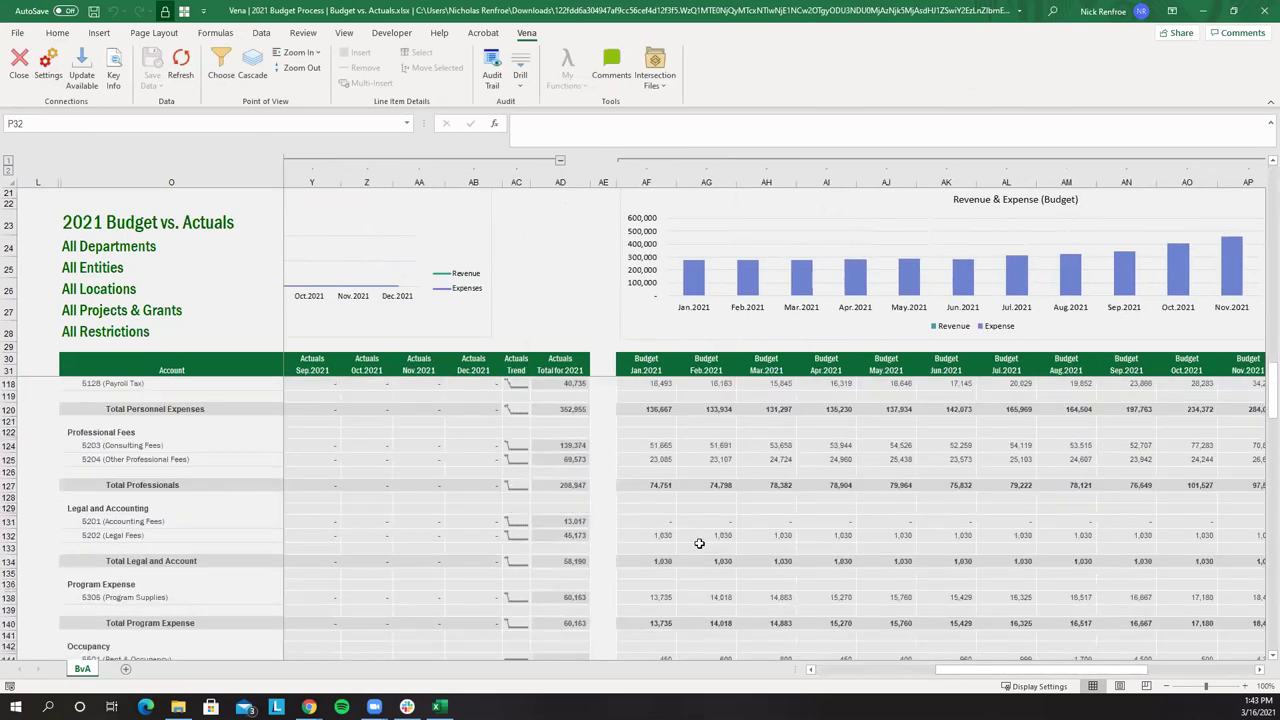
scroll(699, 543, "down", 5)
left_click(660, 543)
left_click_drag(980, 671, 1020, 669)
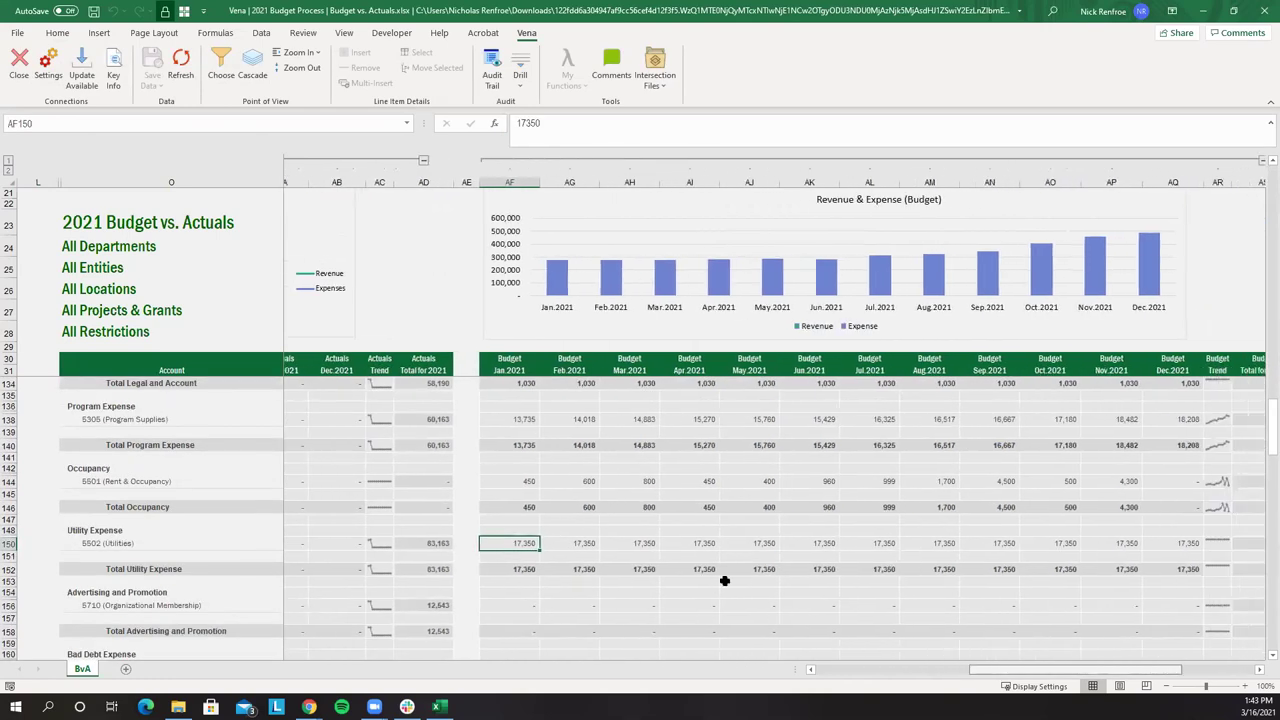
left_click(520, 70)
Drill down into the utilities budget and review the save history of the 2,500 entry in M7
left_click(540, 112)
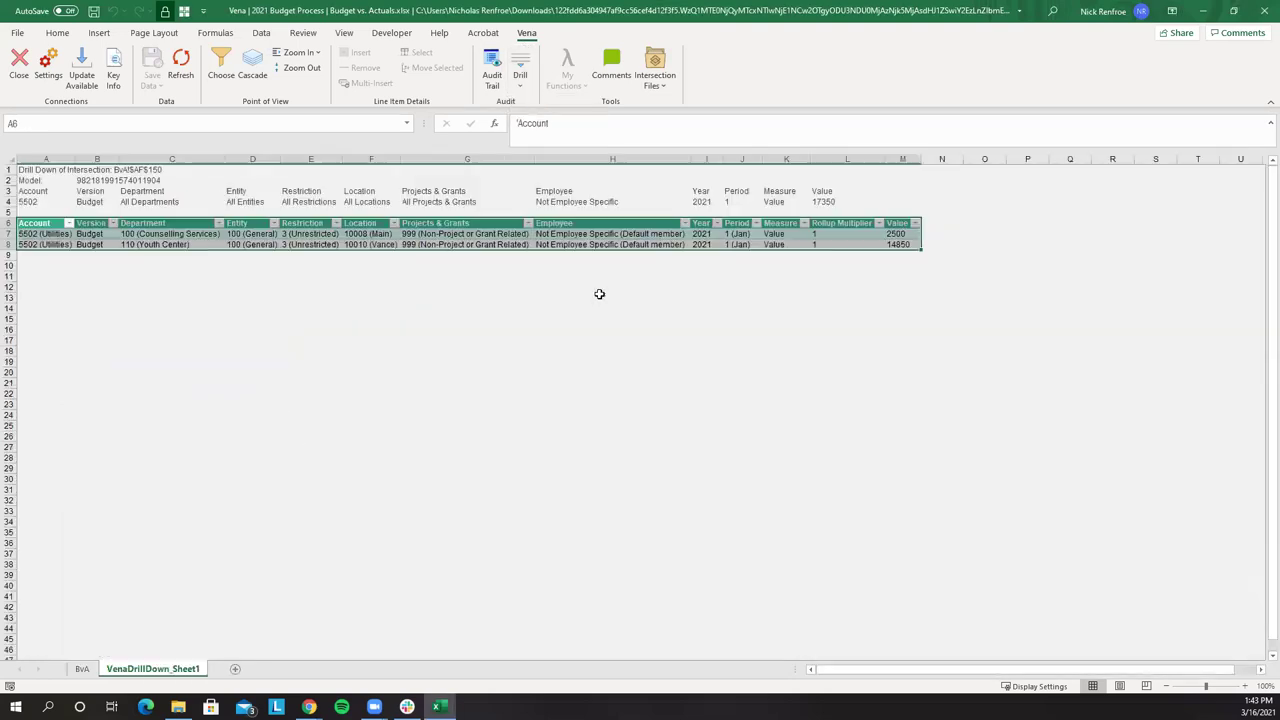
left_click(903, 233)
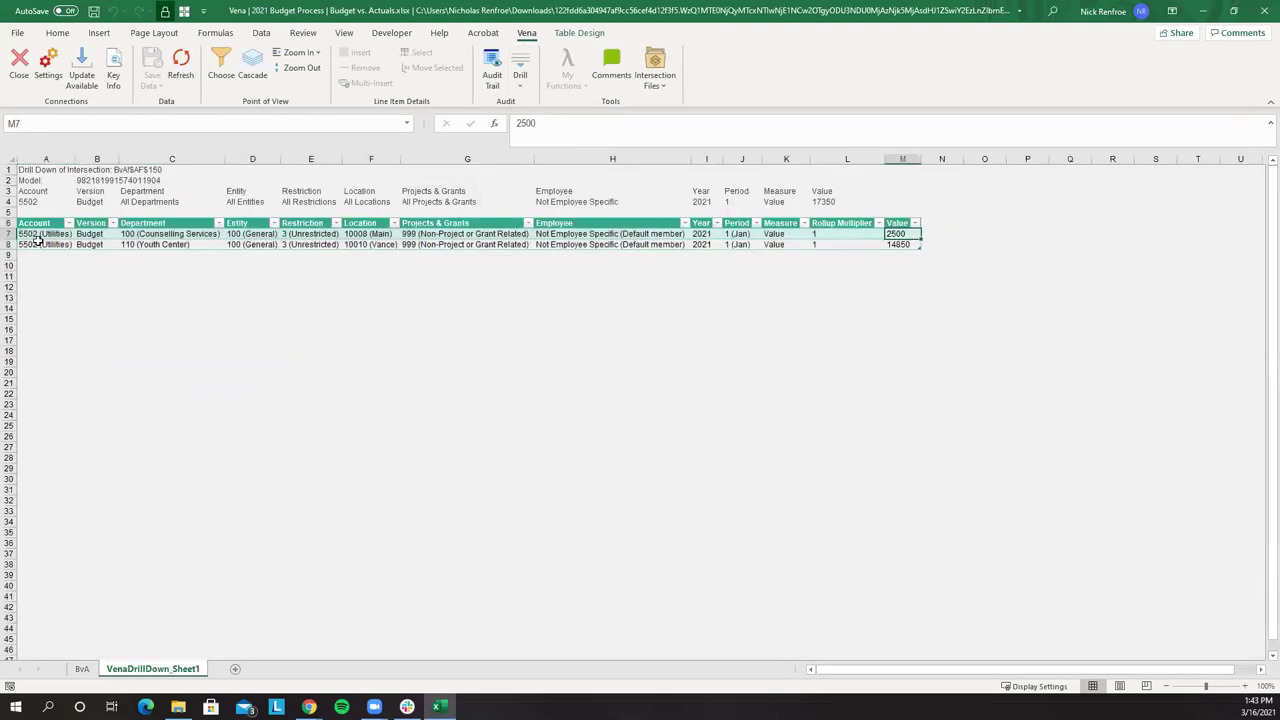
left_click_drag(36, 223, 887, 253)
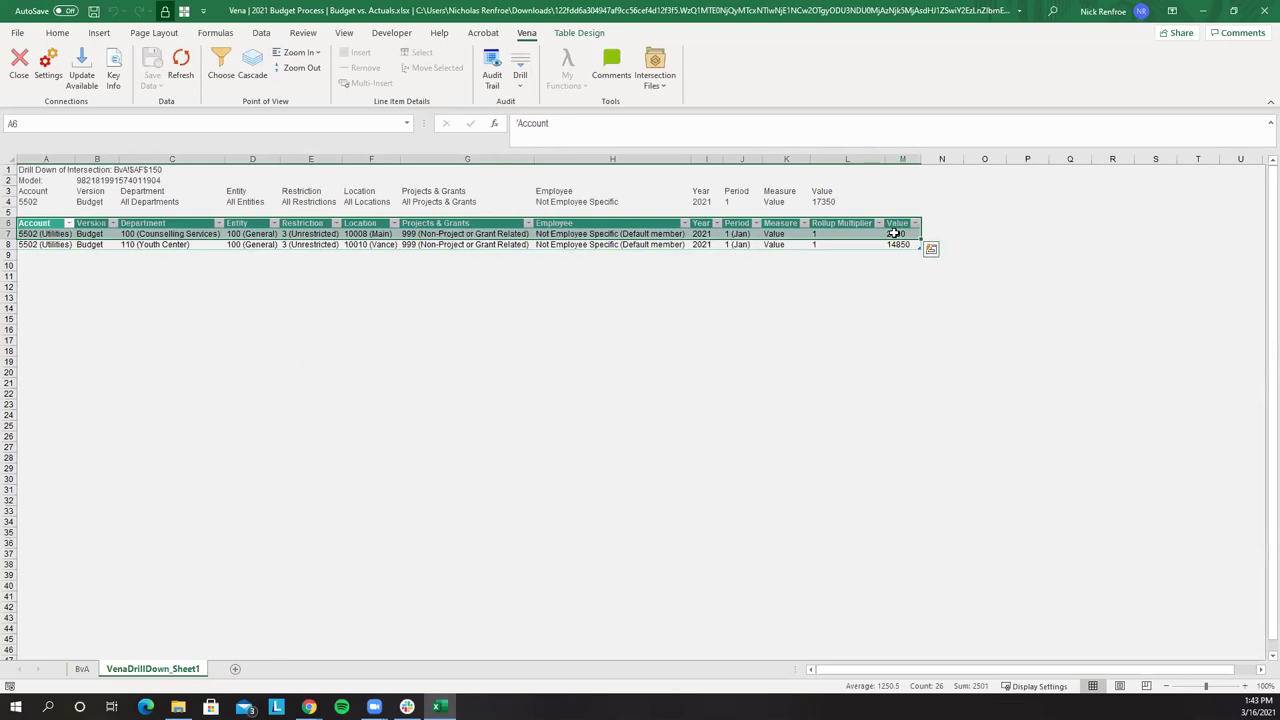
left_click(893, 233)
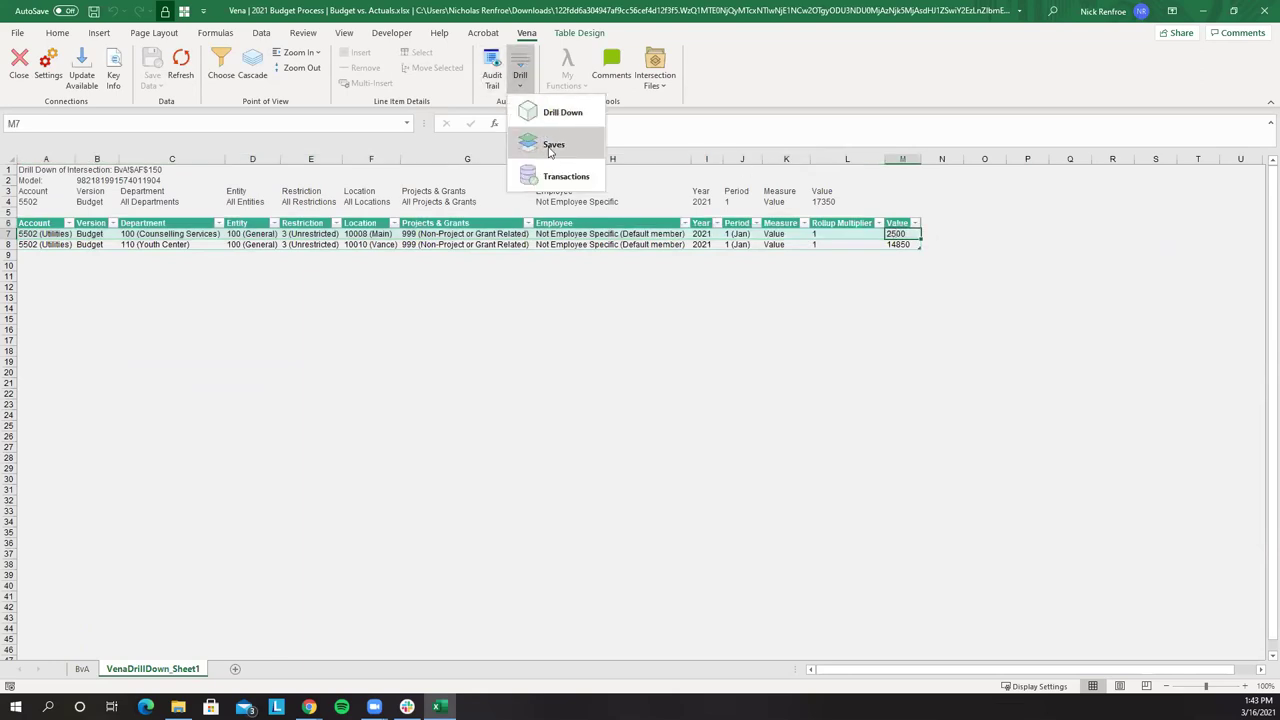
left_click(552, 146)
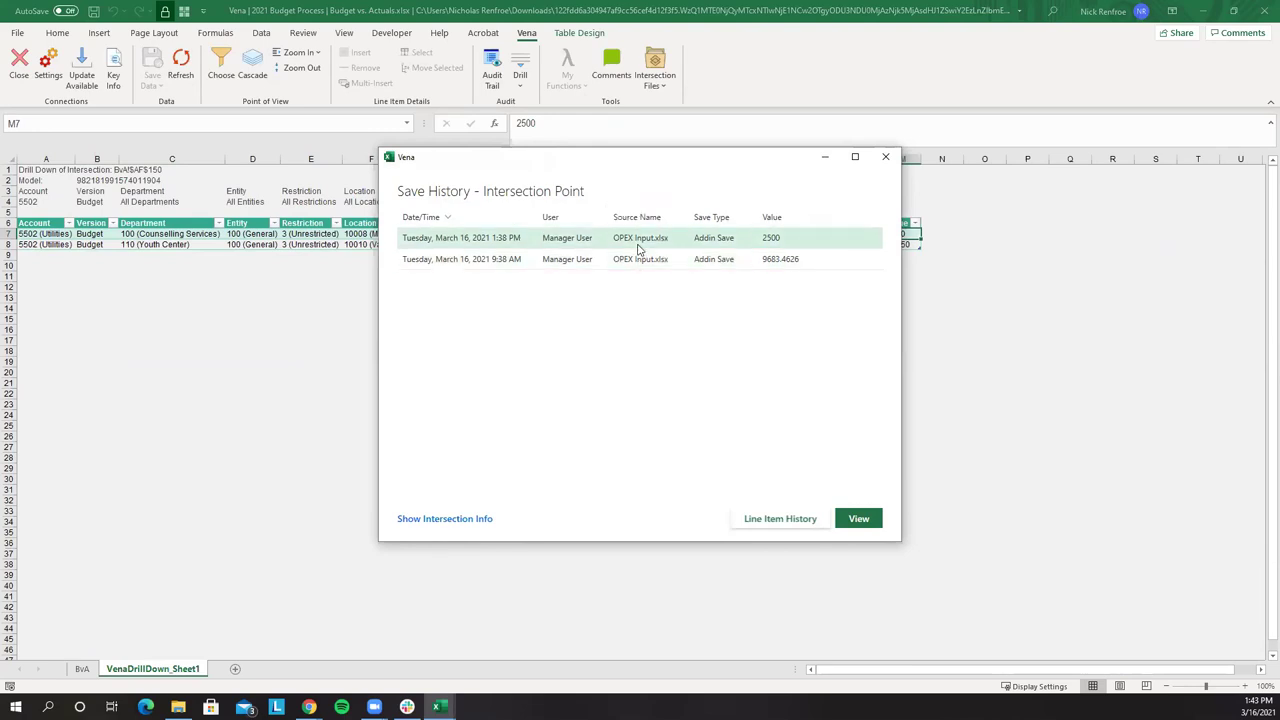
left_click(885, 162)
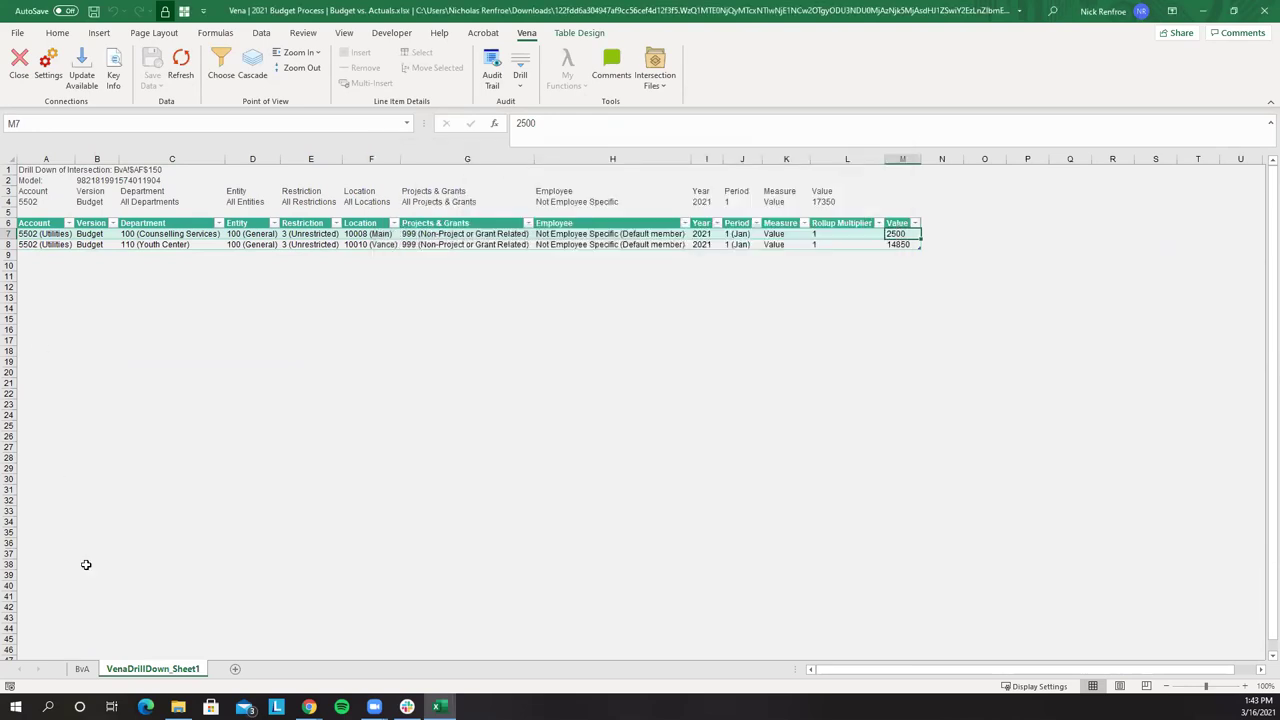
Delete the VenaDrillDown_Sheet1 sheet and return to the report
right_click(130, 669)
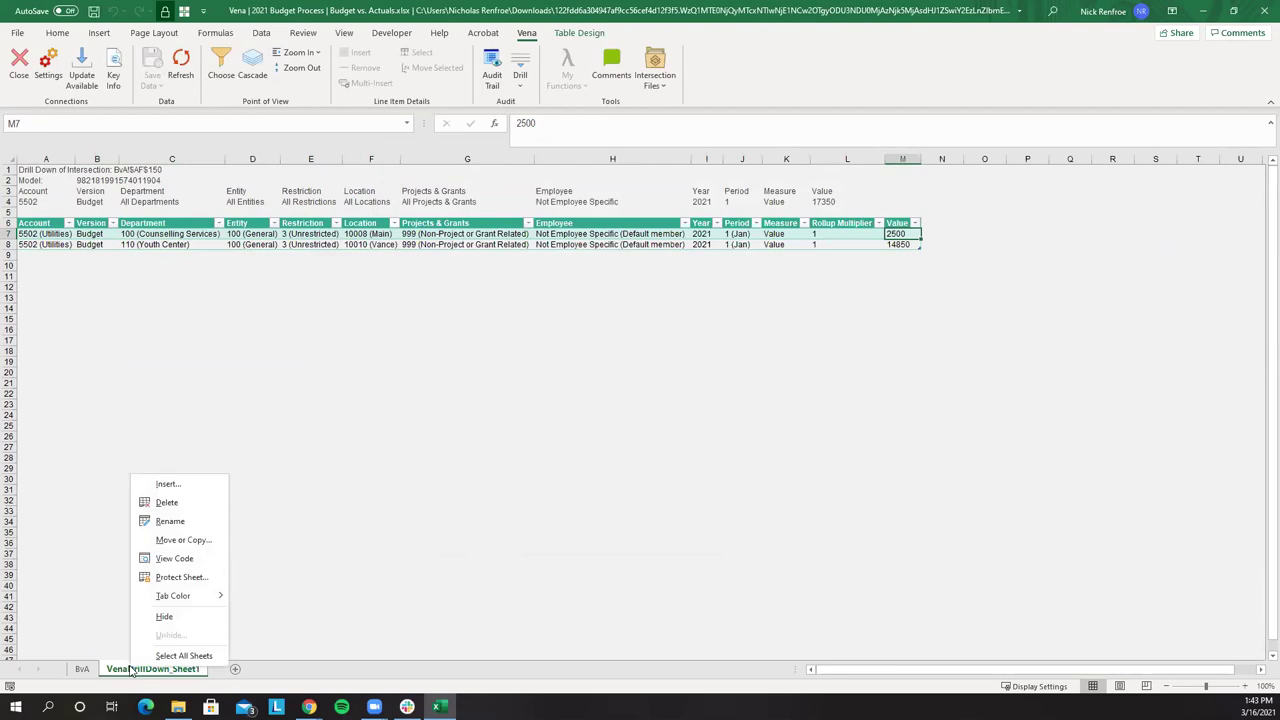
left_click(172, 505)
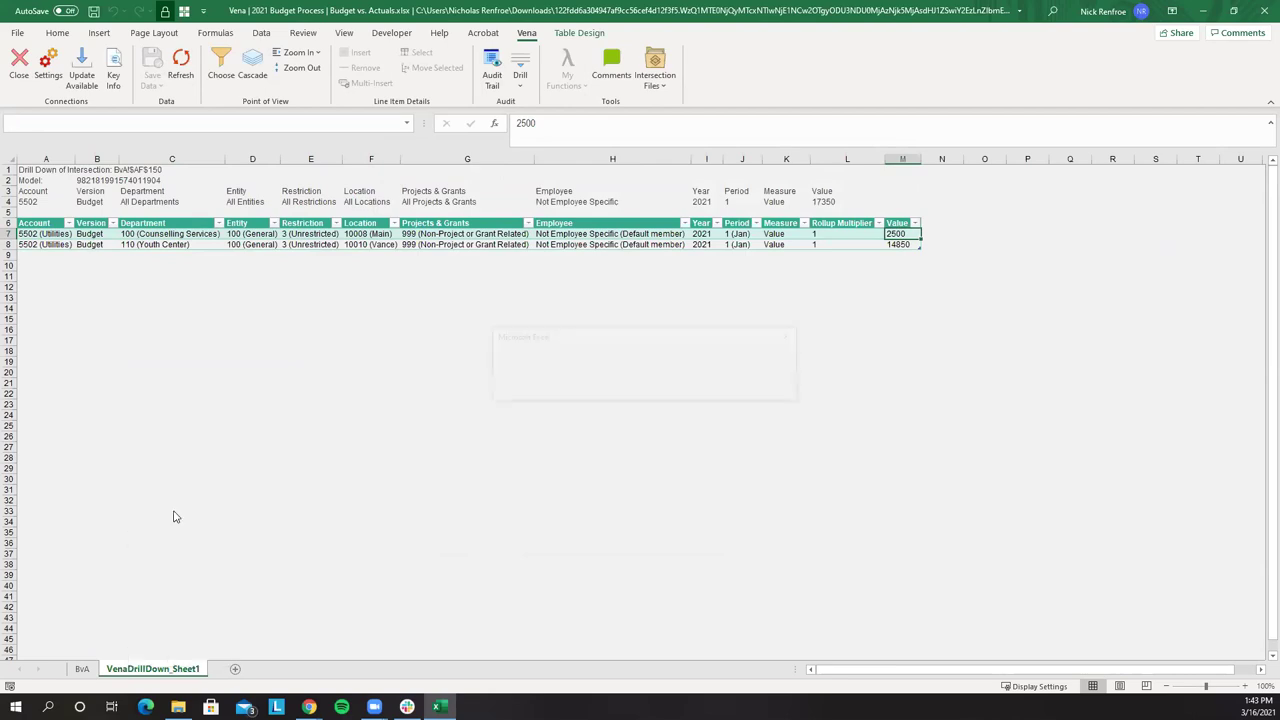
left_click(610, 390)
scroll(435, 467, "up", 3)
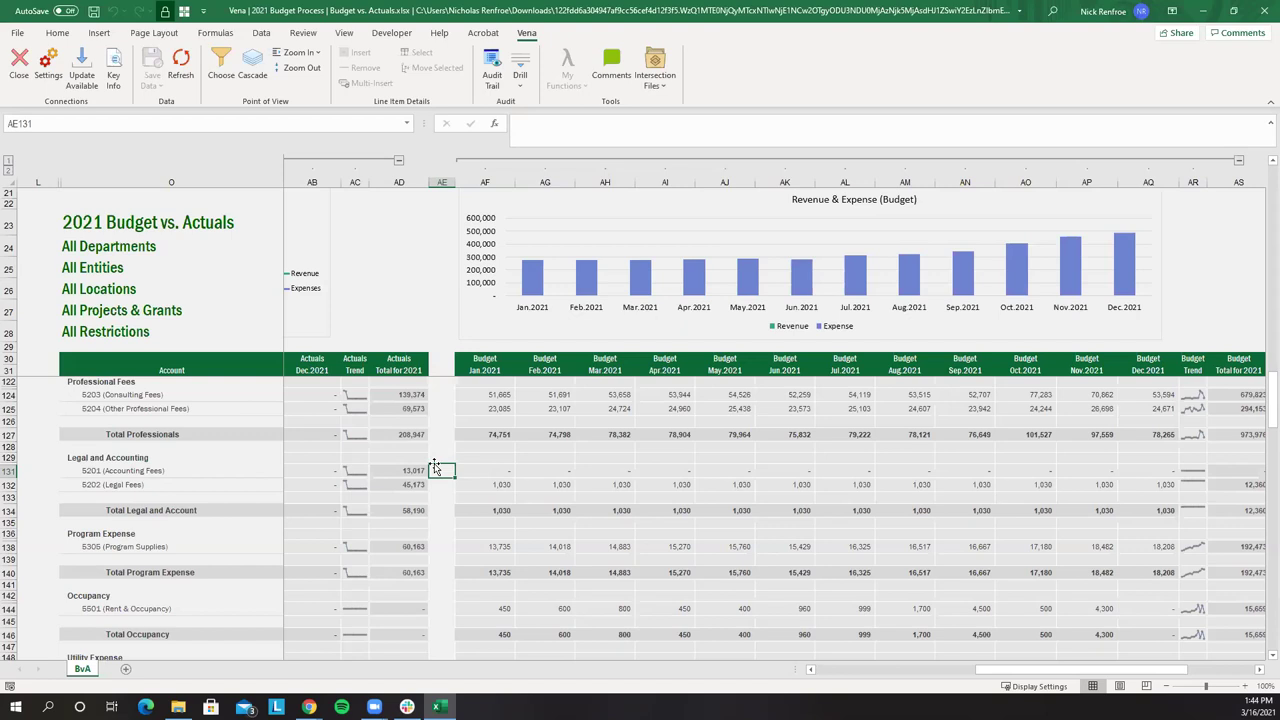
left_click_drag(1065, 671, 932, 671)
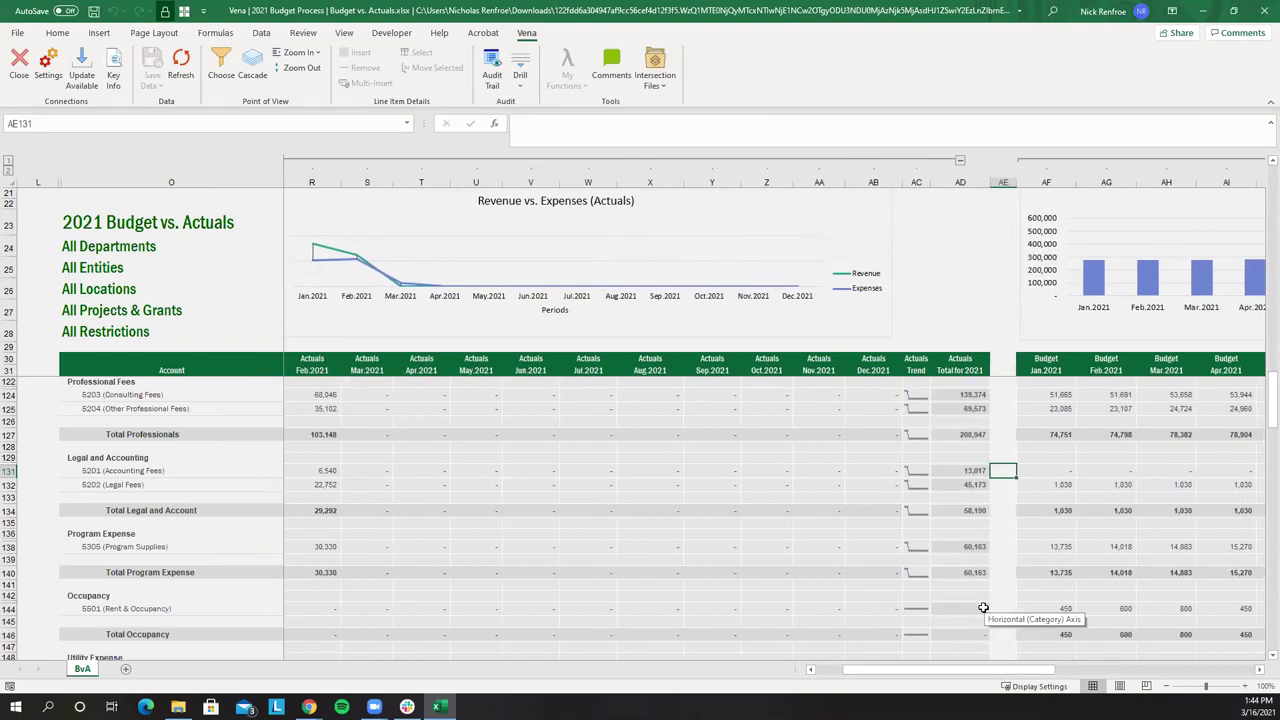